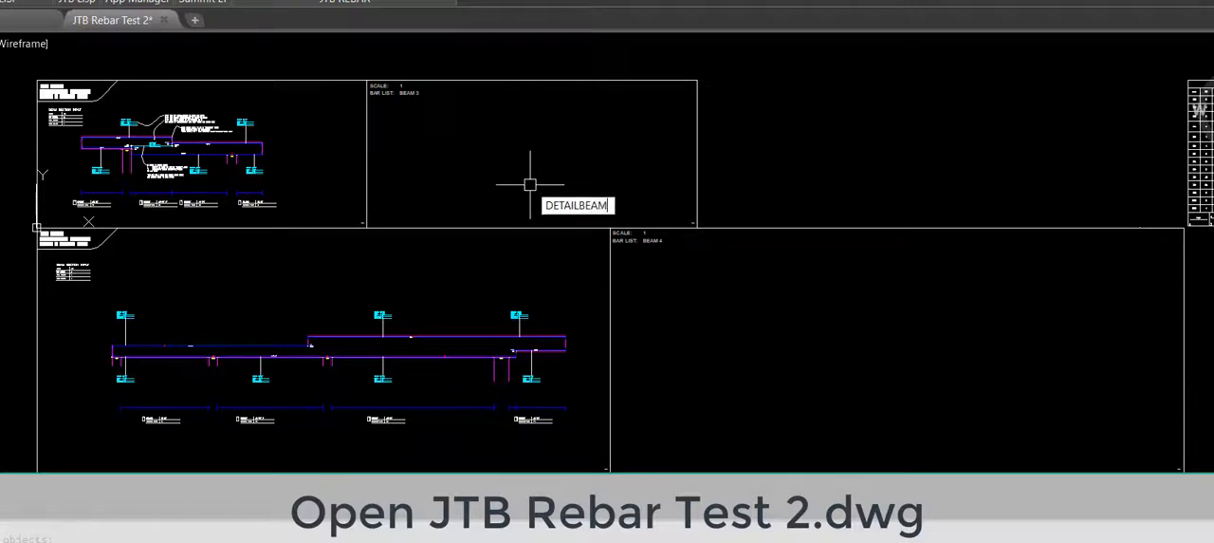
Step: Run the DETAILBEAM command and generate the beam details for the BEAM 3 and BEAM 4 drafts
key("Return")
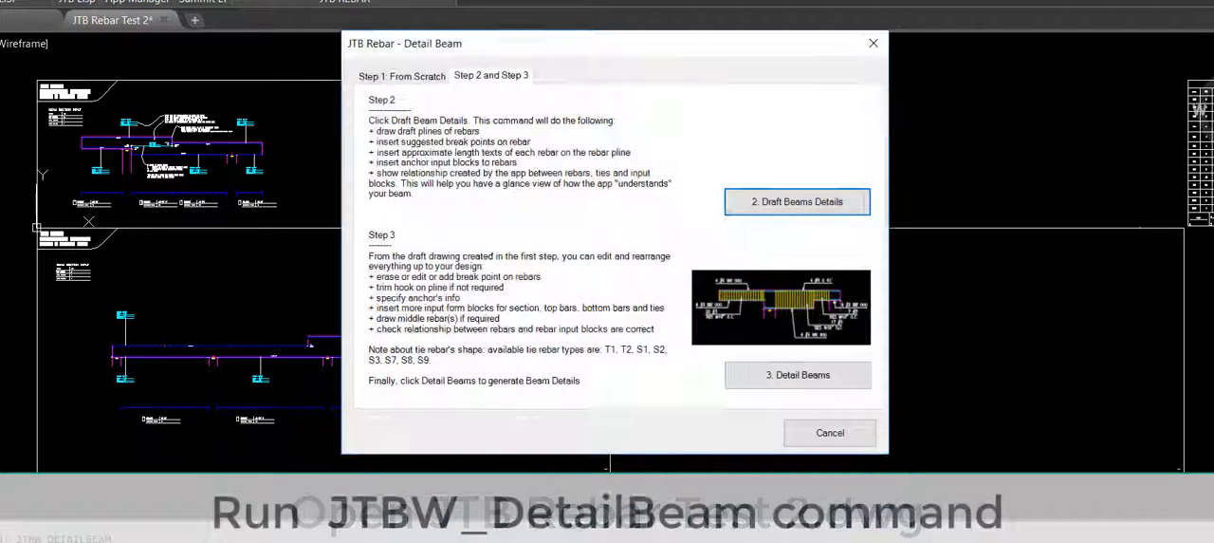
left_click(769, 372)
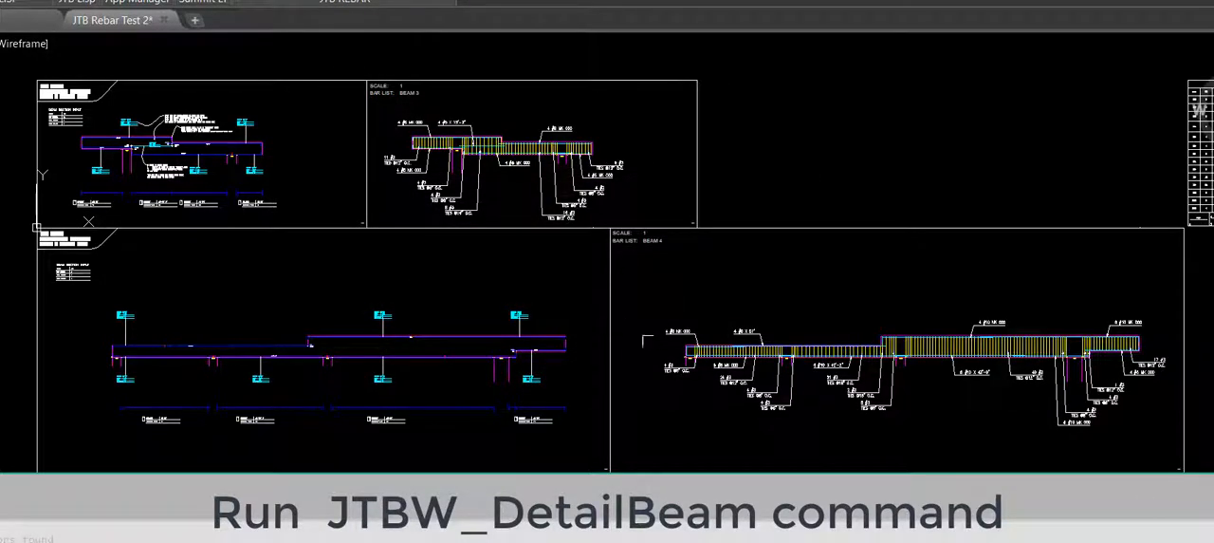
Step: Set the SCALE attribute of the BEAM 4 input frame to 2
scroll(645, 232, "up", 8)
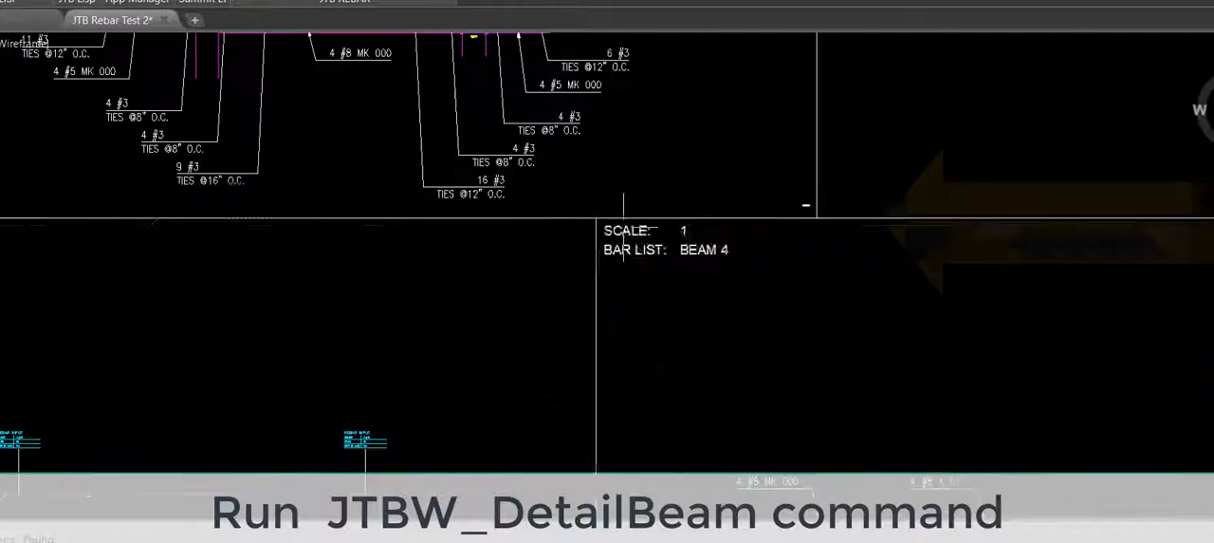
double_click(683, 234)
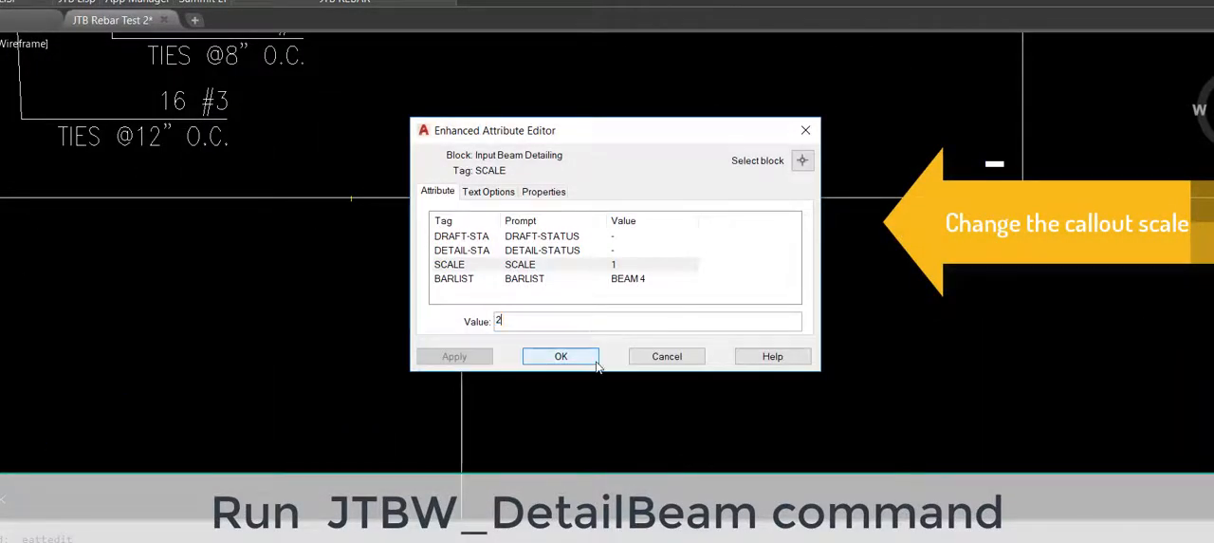
left_click(594, 364)
Step: Erase the generated rebar detail and its callouts from the BEAM 4 detail frame
scroll(453, 250, "down", 5)
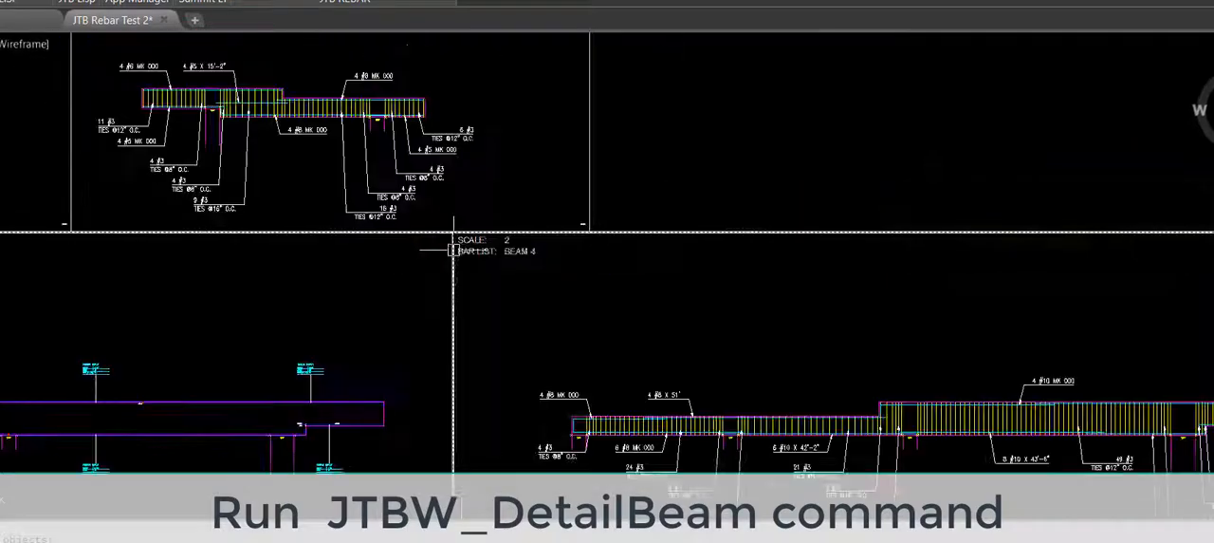
scroll(602, 345, "down", 2)
middle_click_drag(602, 347, 544, 308)
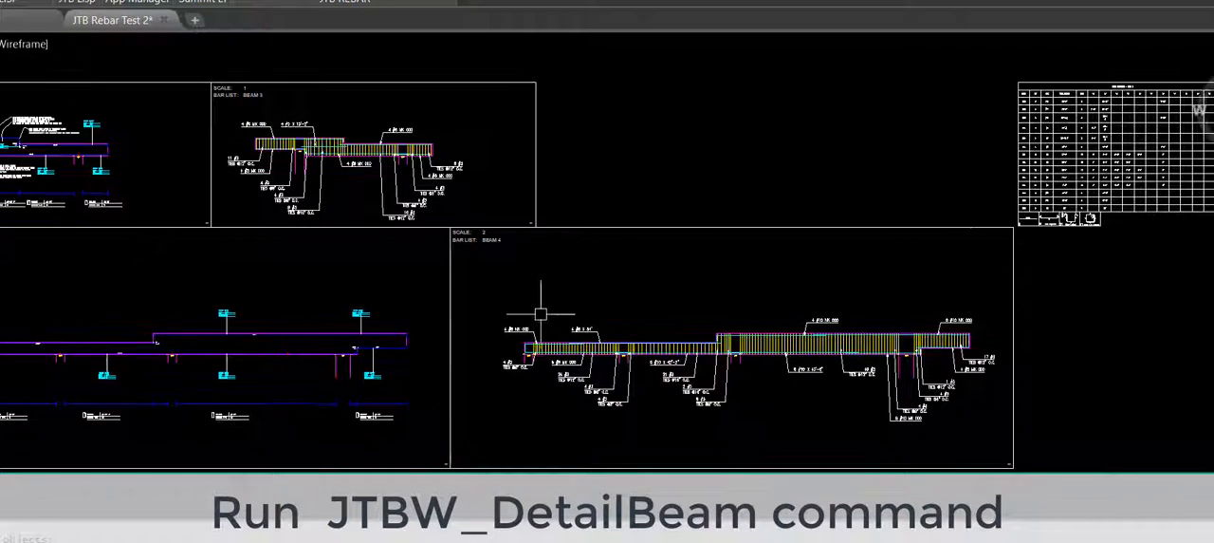
left_click(477, 284)
left_click(996, 450)
key("Return")
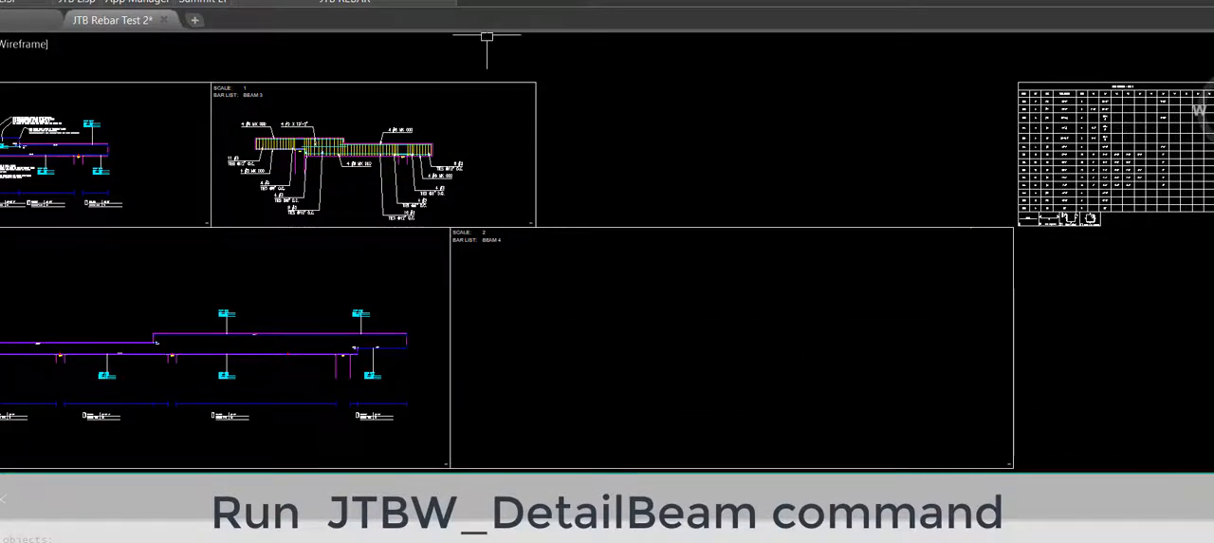
Step: Run Detail Beams again on the BEAM 4 frame to regenerate its detail at the new callout scale
left_click(445, 2)
left_click(771, 377)
left_click(612, 410)
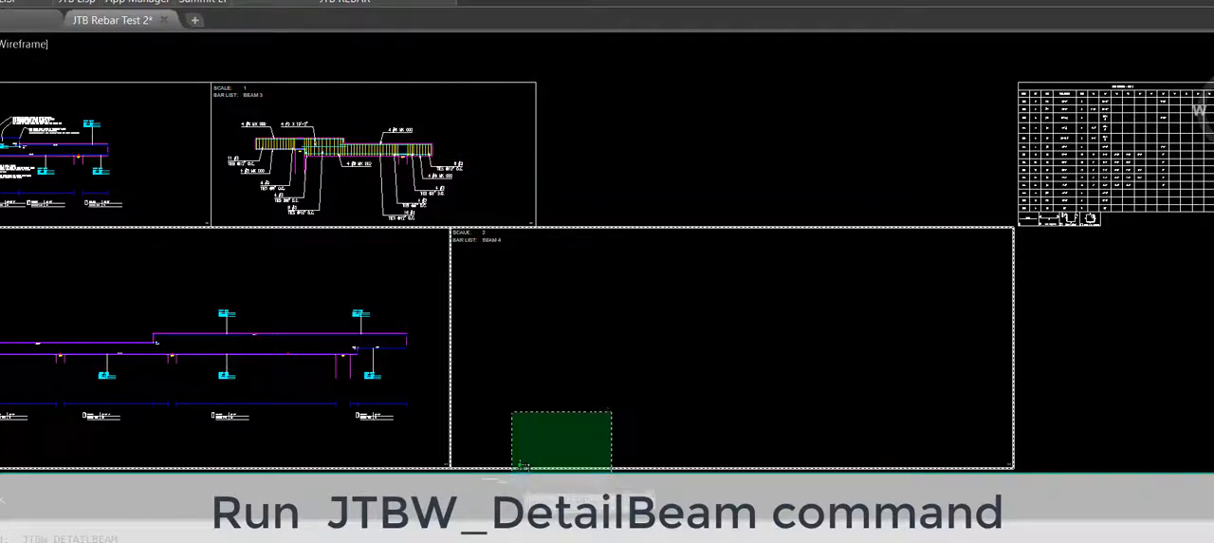
left_click(520, 465)
key("Return")
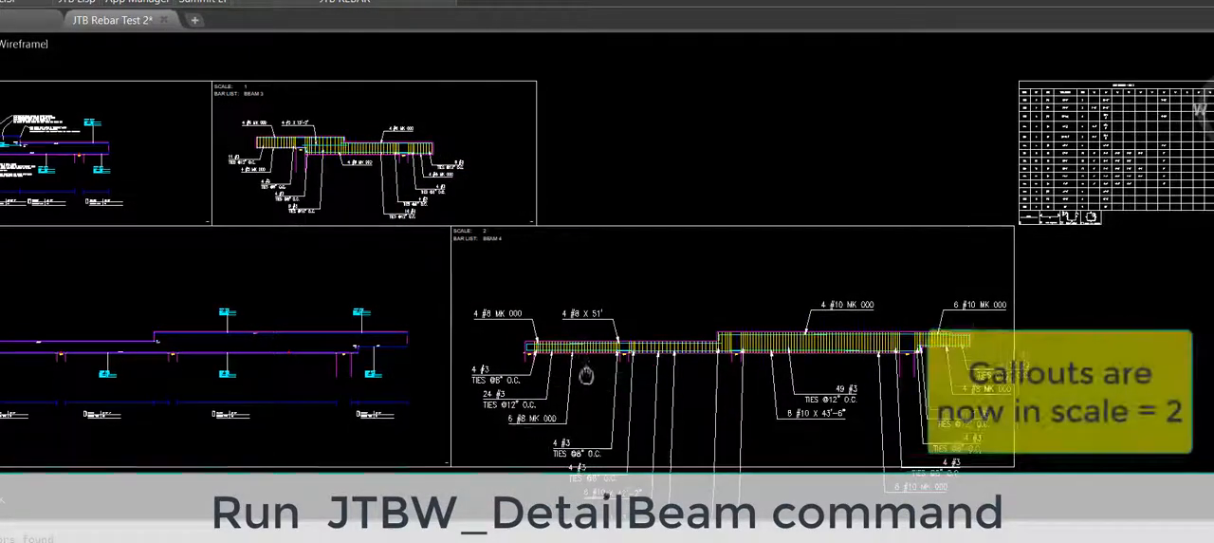
Step: Stretch the lower edge of the BEAM 4 frame downward so it encloses all the enlarged callouts
middle_click_drag(586, 375, 689, 231)
scroll(688, 231, "down", 4)
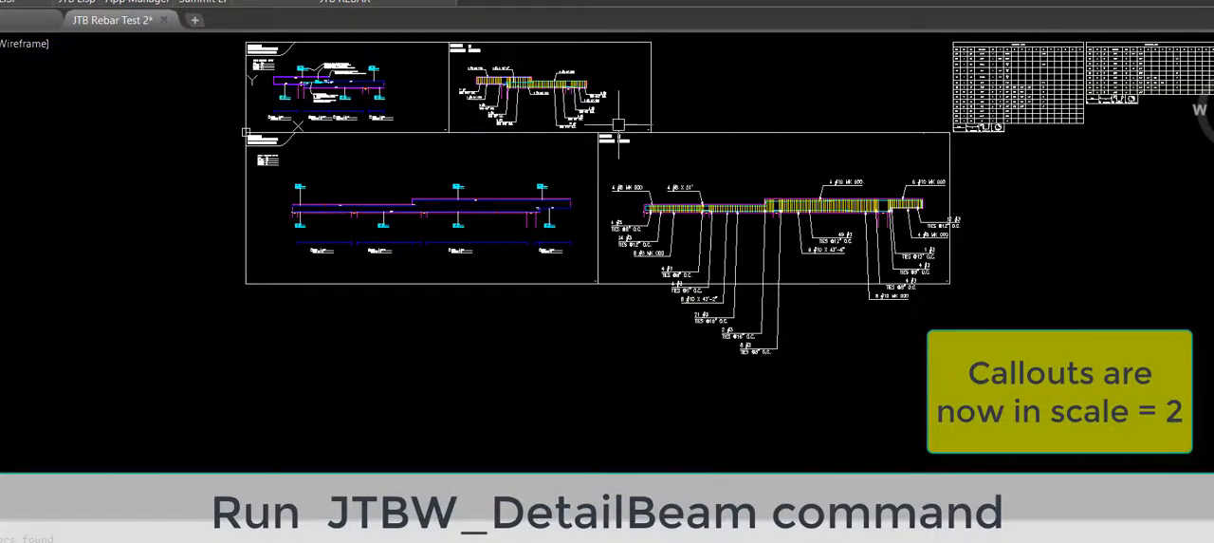
scroll(664, 362, "up", 8)
scroll(596, 220, "down", 5)
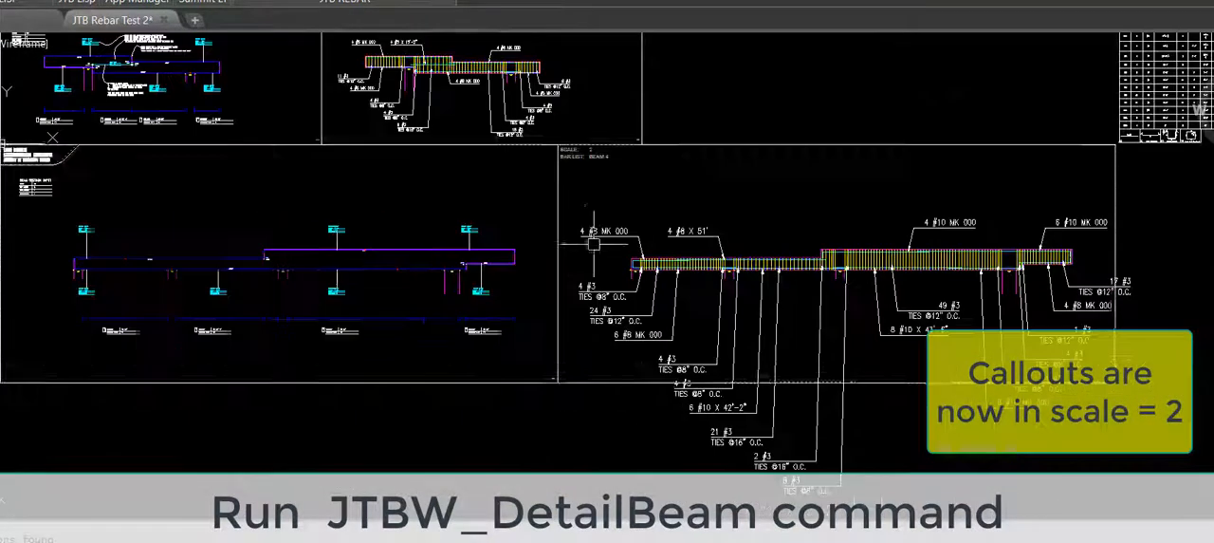
left_click(648, 314)
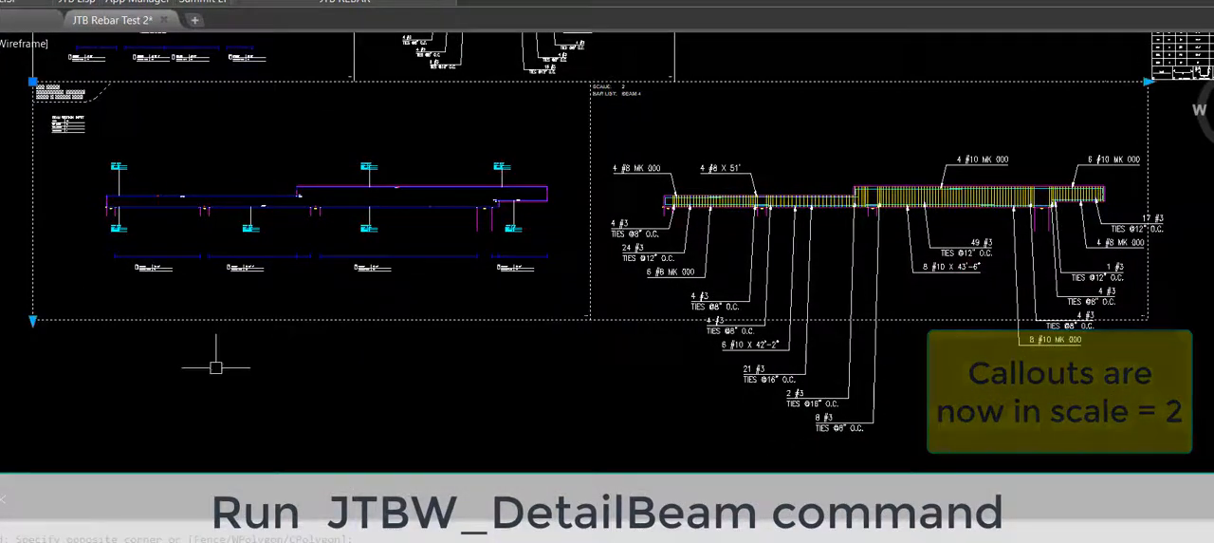
left_click(28, 321)
left_click(33, 321)
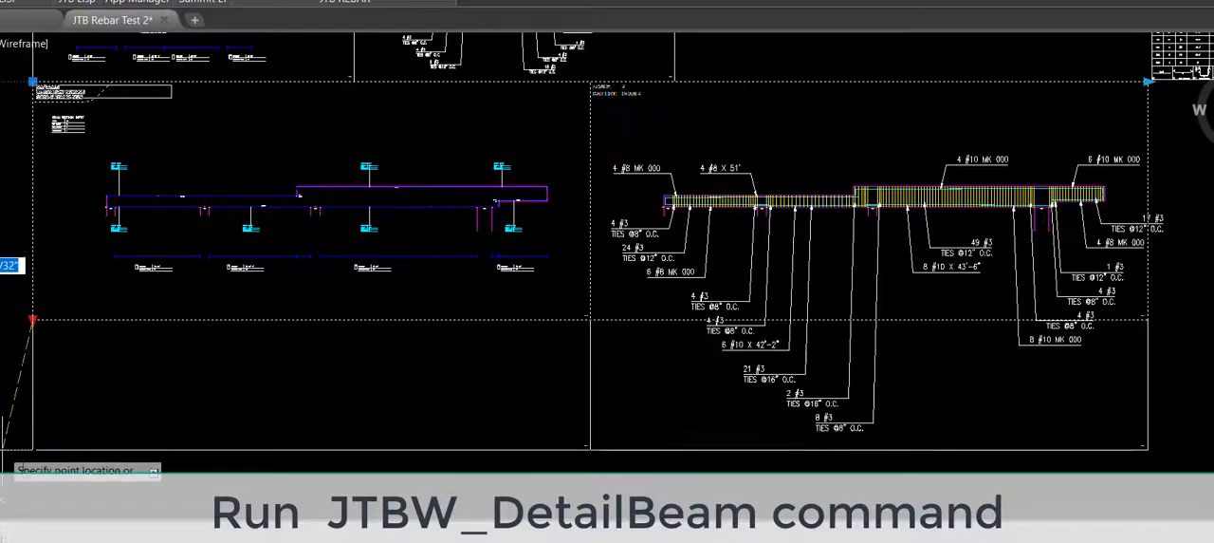
left_click(32, 460)
key("Escape")
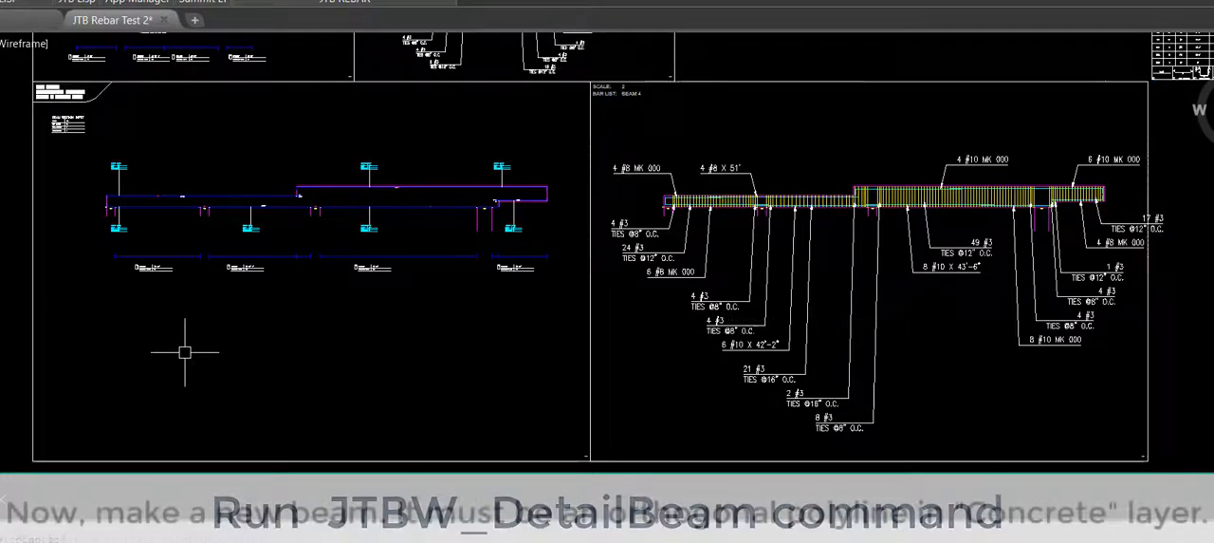
Step: Copy the BEAM 4 input frame straight down so the copy sits directly beneath the original
middle_click_drag(241, 386, 362, 317)
type("m")
key("Return")
left_click(369, 352)
left_click(334, 414)
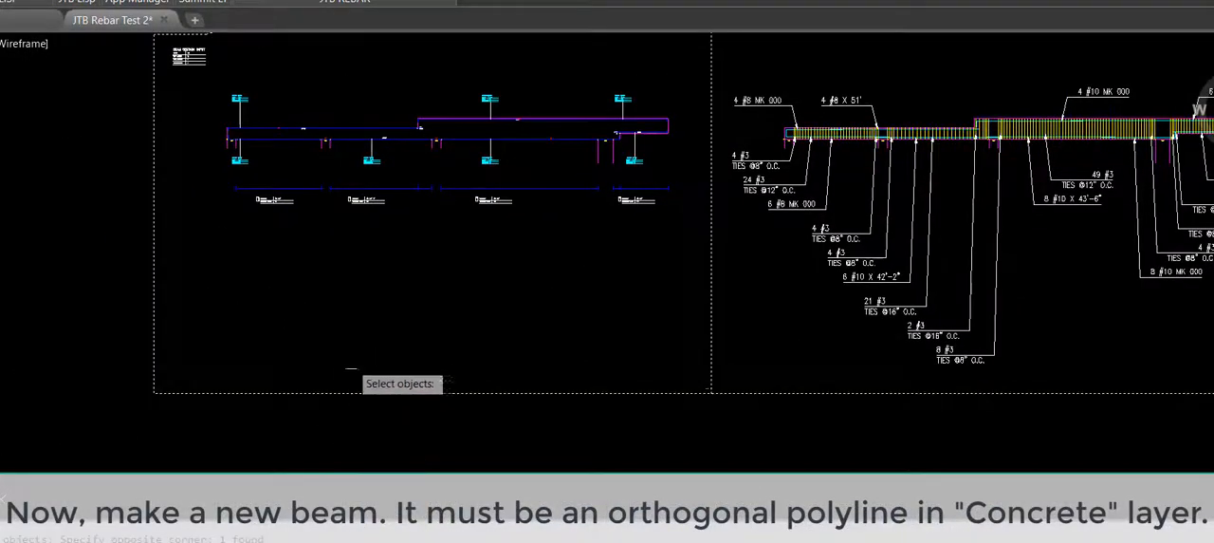
scroll(378, 342, "down", 2)
key("Return")
left_click(400, 144)
left_click(434, 369)
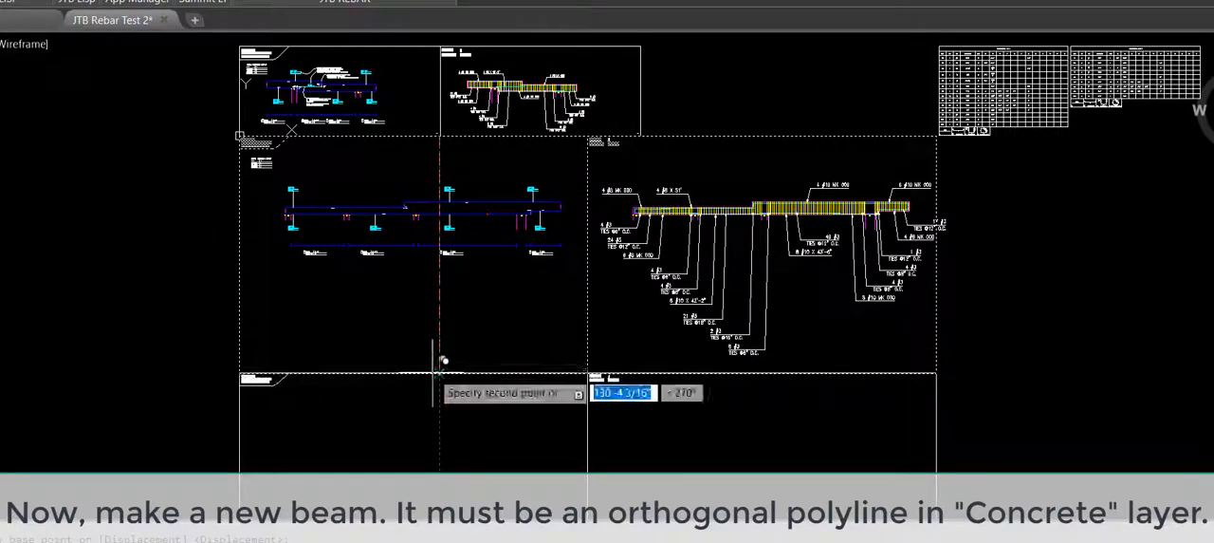
key("Return")
Step: Draw a long, shallow horizontal rectangle in the draft half of the copied frame as the new beam's outline
middle_click_drag(361, 437, 399, 287)
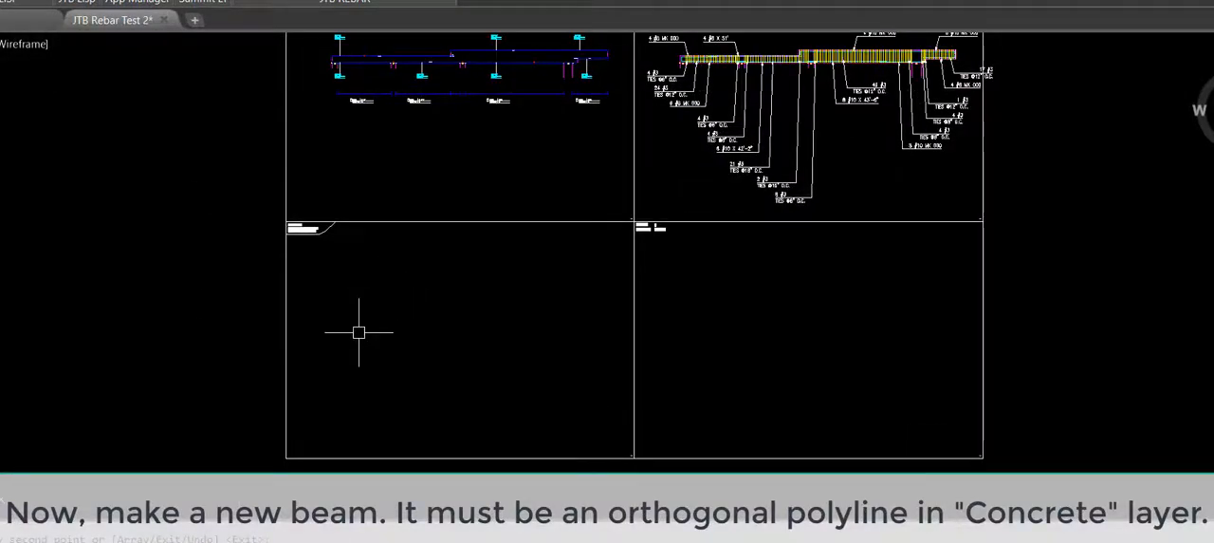
middle_click_drag(334, 164, 343, 202)
type("rec")
key("Return")
left_click(343, 373)
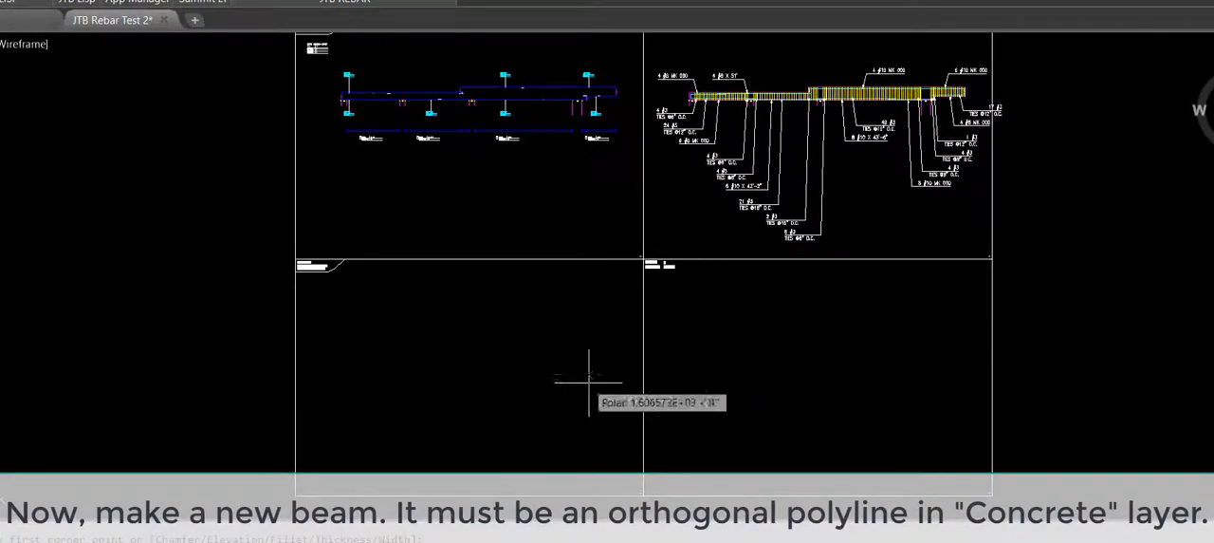
left_click(611, 389)
scroll(396, 410, "up", 4)
scroll(349, 374, "down", 4)
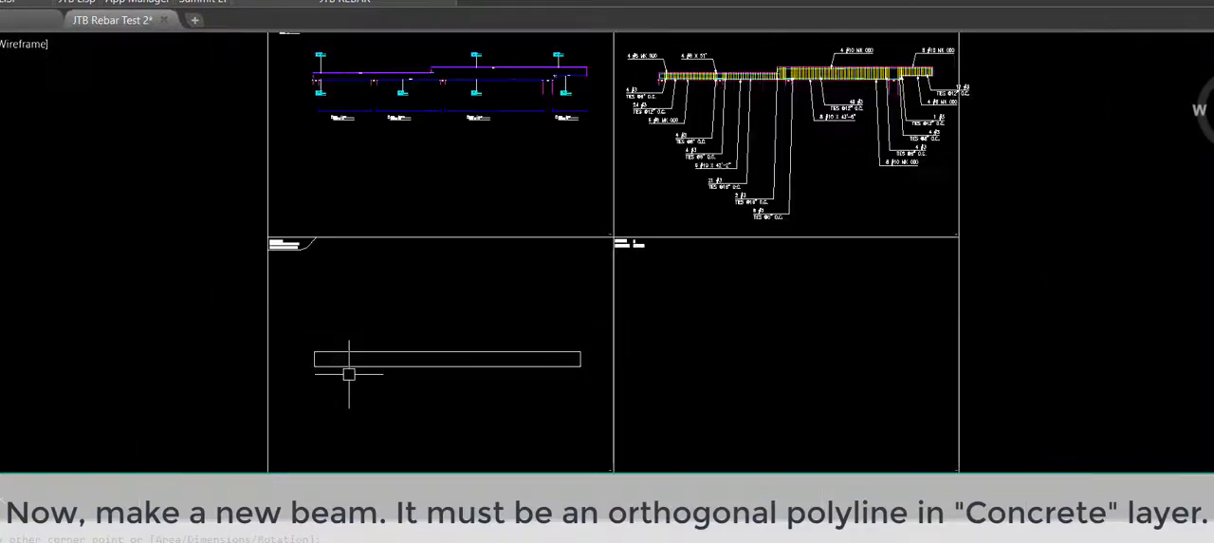
Step: Draw a second, shorter rectangle on the beam's top edge, toward its right end, to form a raised section
scroll(350, 374, "up", 4)
scroll(895, 326, "up", 2)
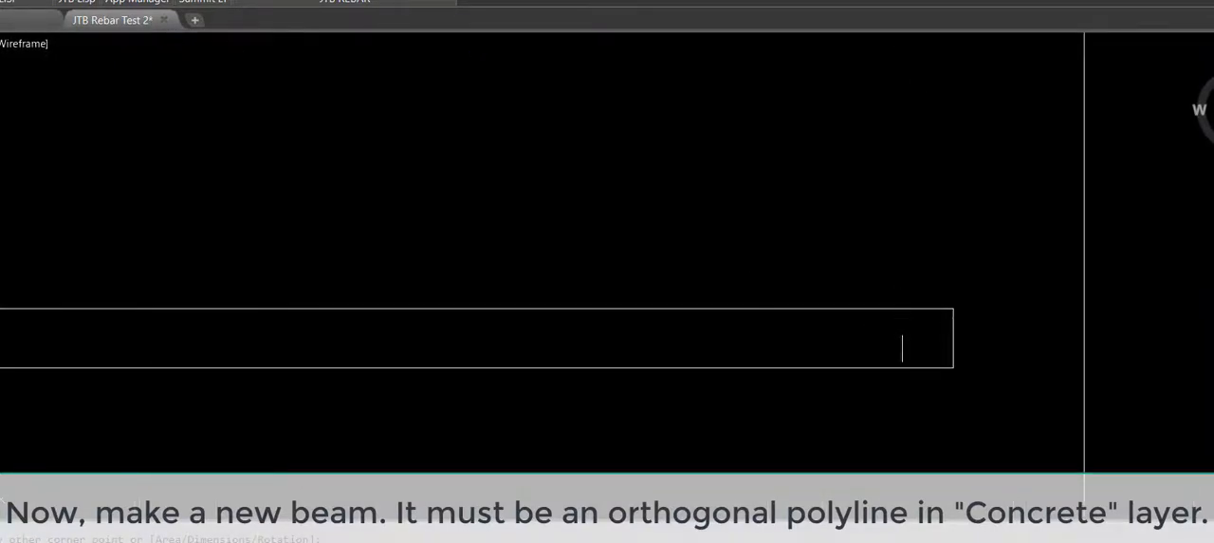
key("Return")
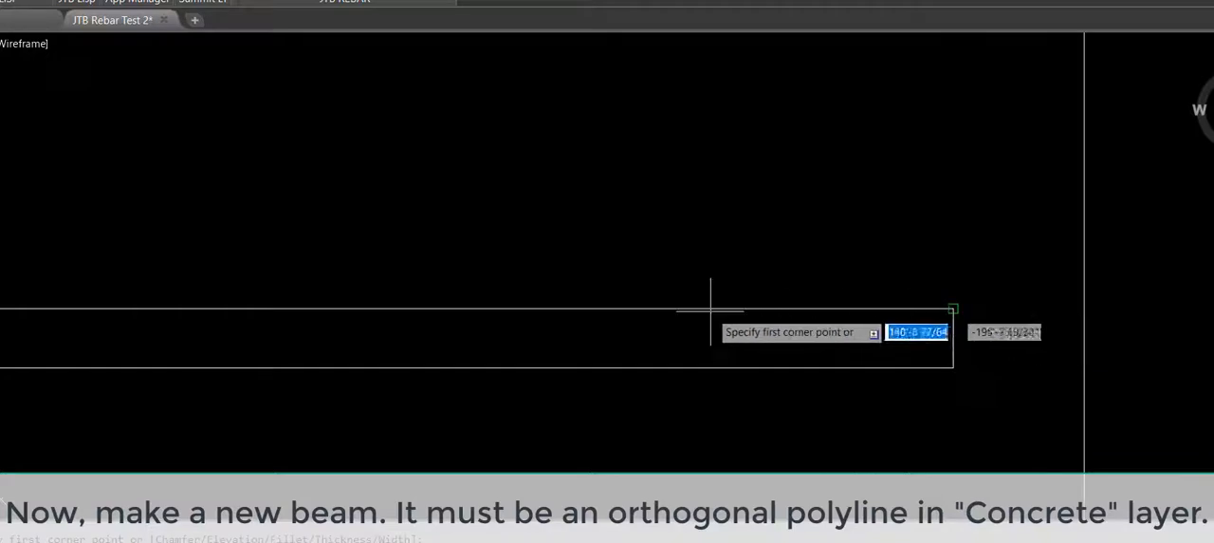
left_click(416, 308)
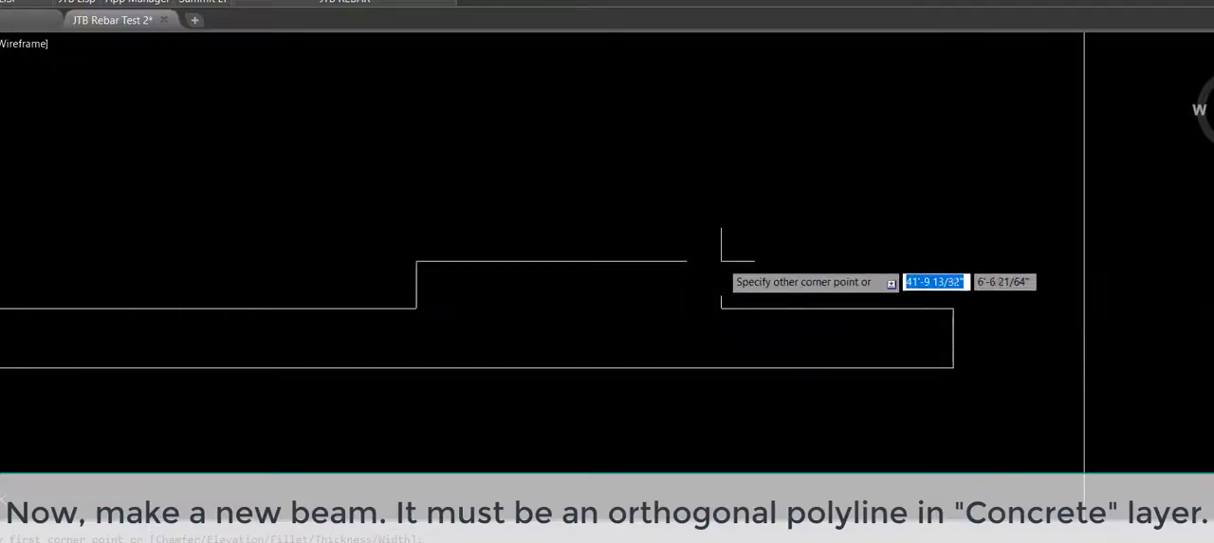
left_click(771, 257)
Step: Trim the shared edge between the beam rectangle and the raised section
scroll(771, 257, "down", 1)
scroll(813, 342, "up", 1)
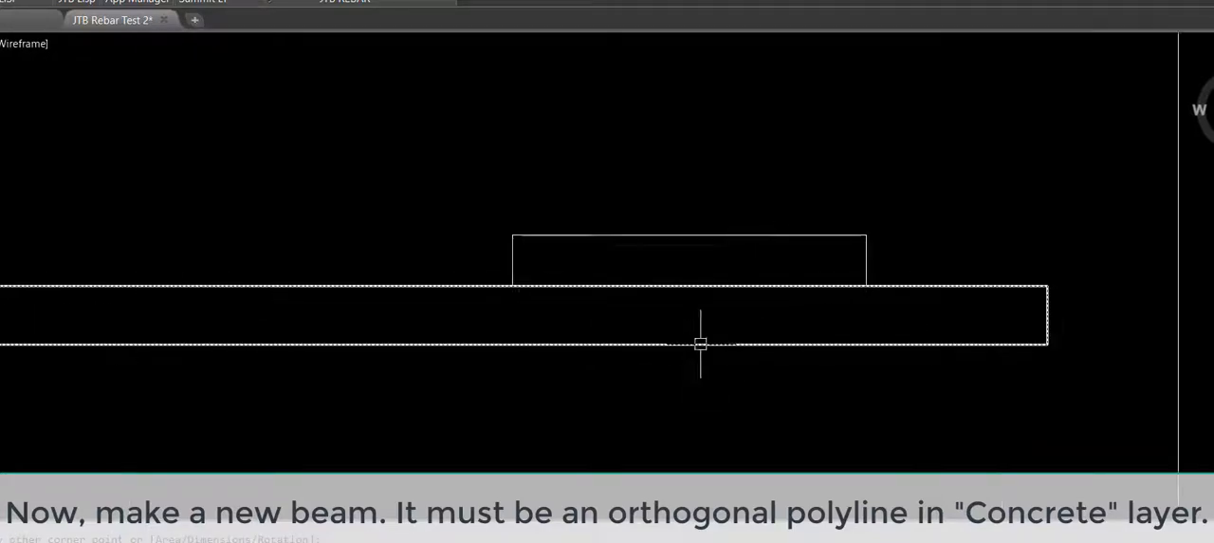
type("tr")
key("Return")
left_click(704, 284)
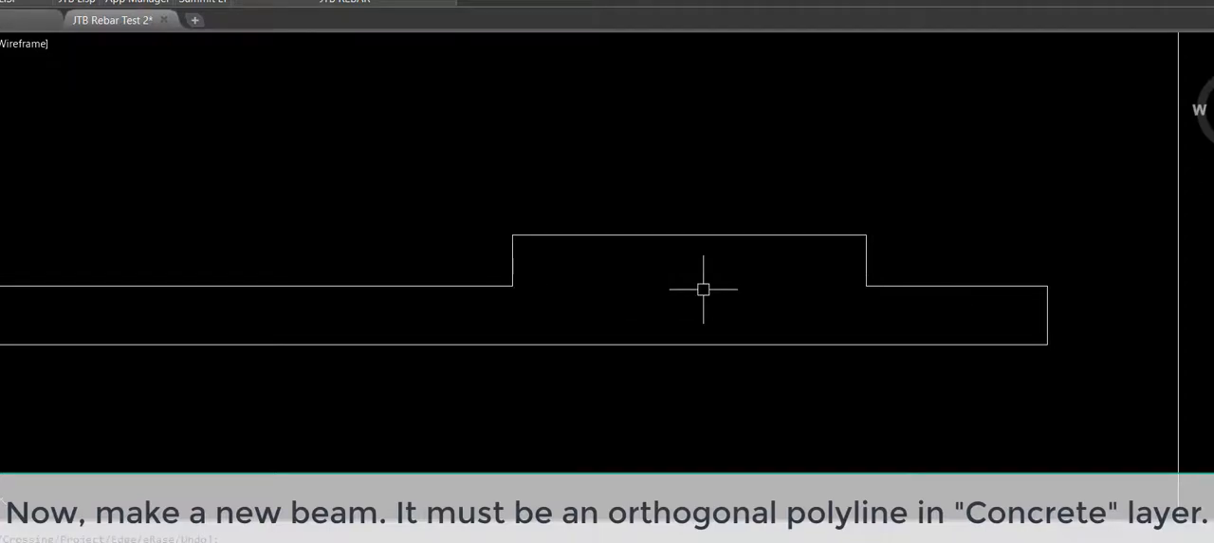
Step: Join the trimmed beam outlines into a single polyline with the PJ command
type("pj")
key("Return")
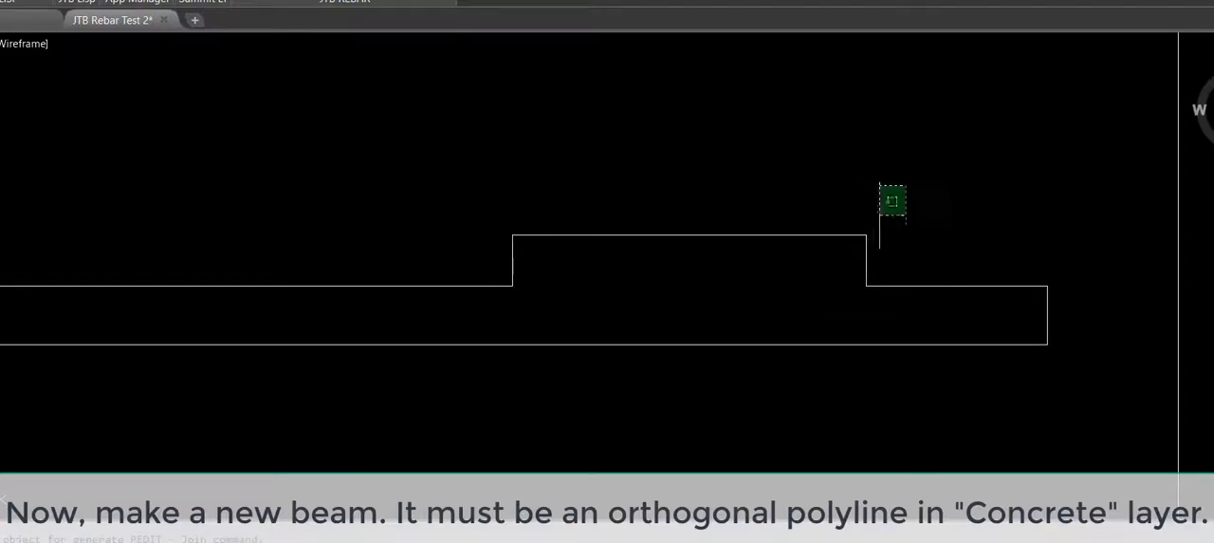
left_click(387, 398)
key("Return")
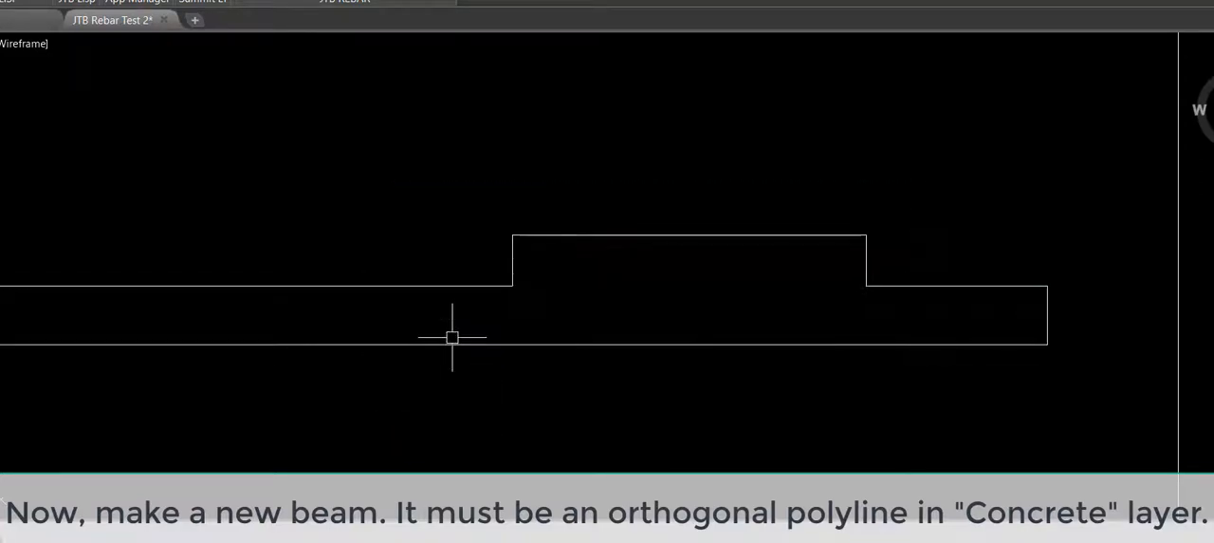
Step: Change the new beam polyline's layer to CONCRETE in its properties
left_click(480, 288)
key("ctrl+1")
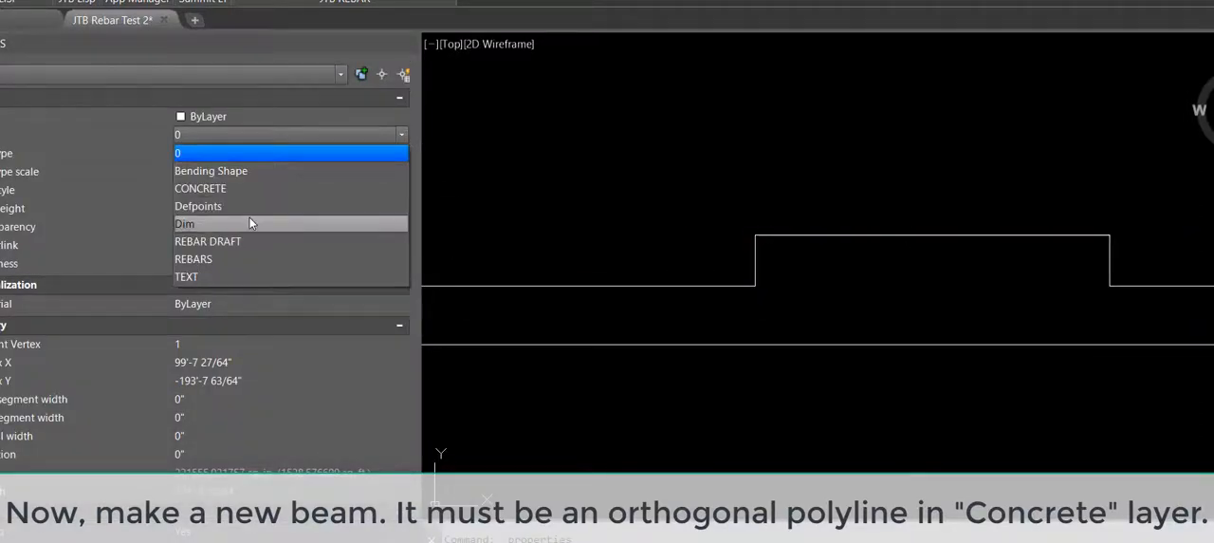
left_click(238, 184)
left_click(407, 43)
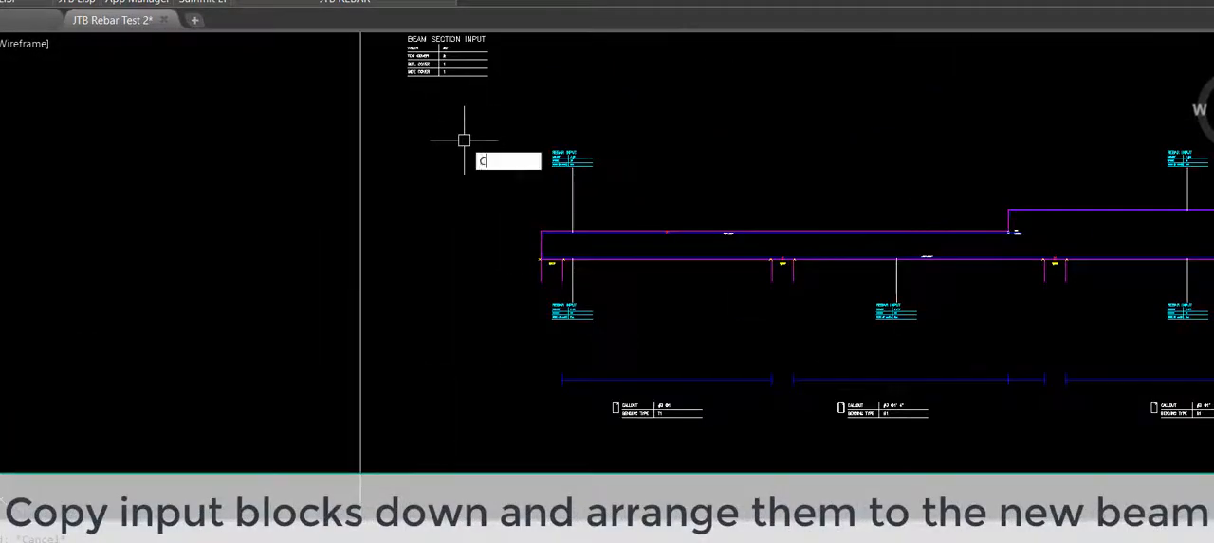
Step: Copy BEAM 4's section input, left-end top rebar input, tie callout and left support down to the new beam's lower-left corner
type("OPY")
key("Return")
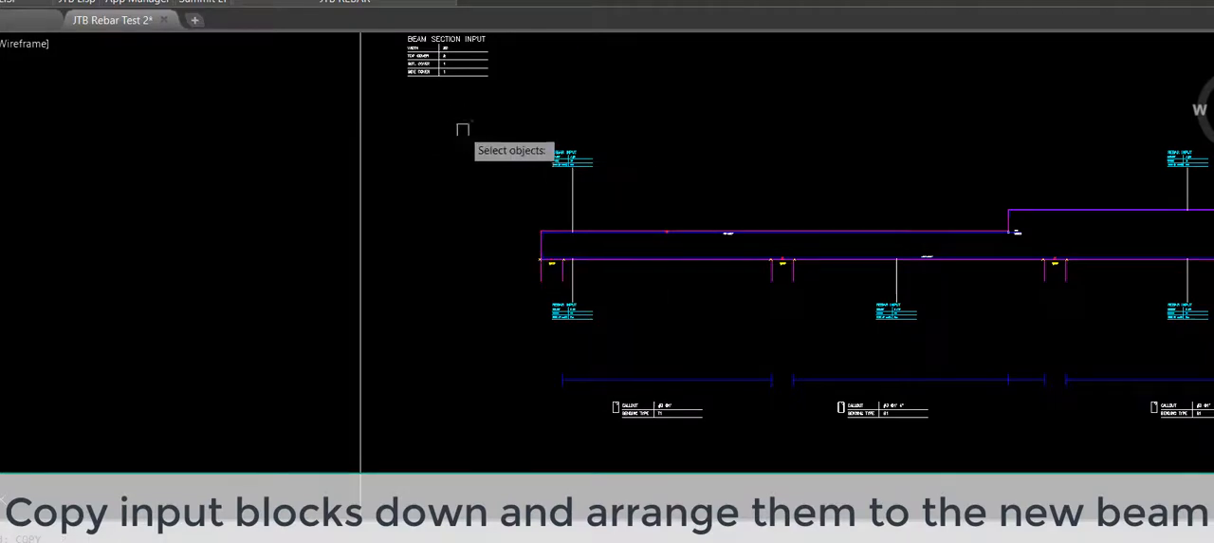
left_click(456, 72)
left_click(569, 160)
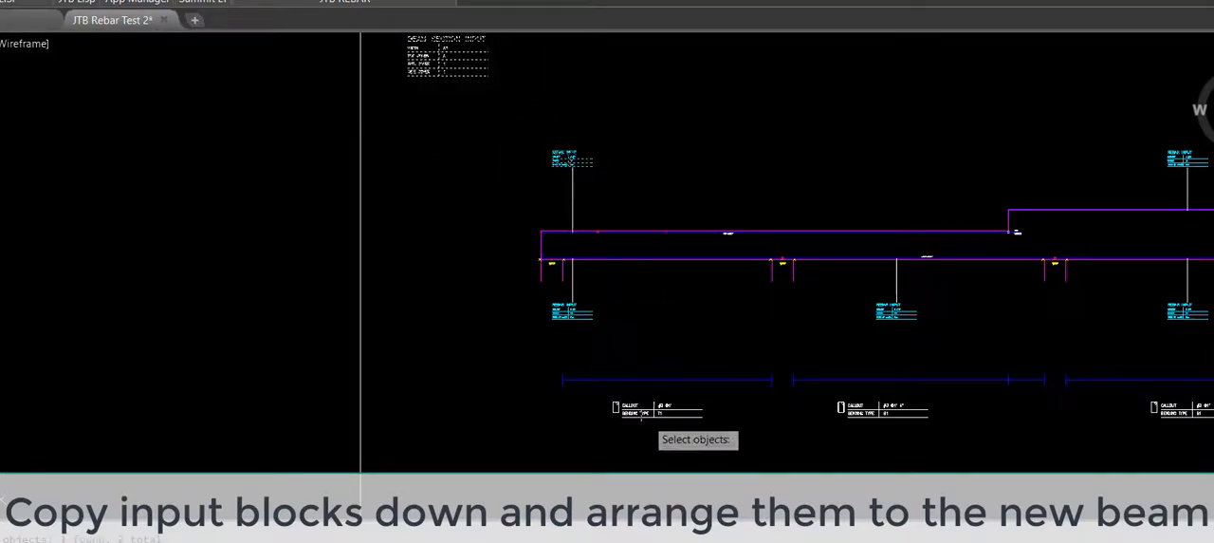
scroll(560, 264, "up", 5)
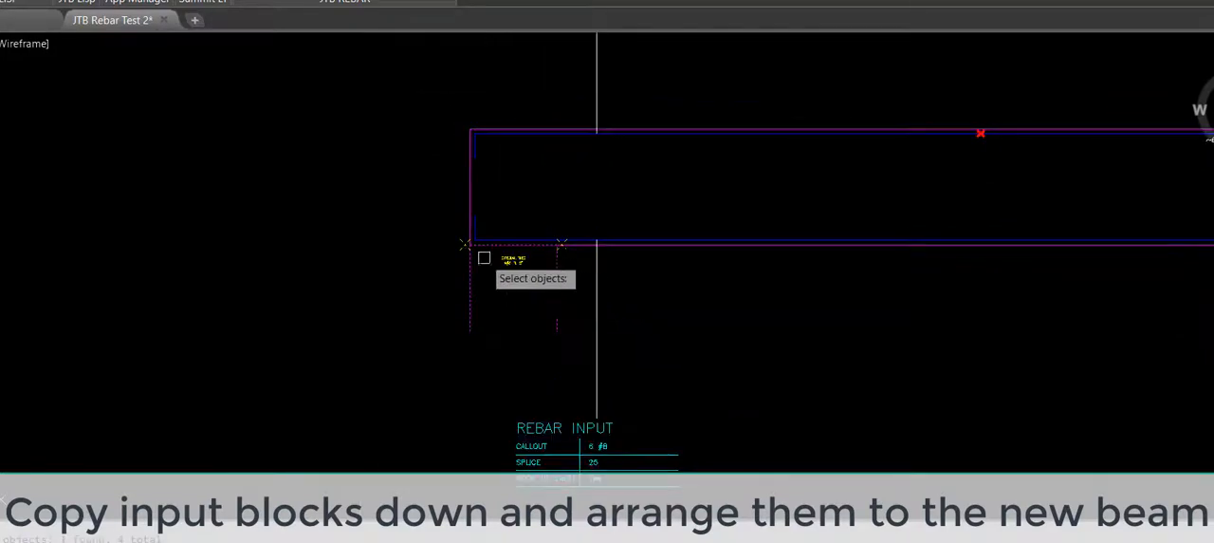
scroll(476, 247, "up", 7)
key("Return")
scroll(453, 262, "down", 5)
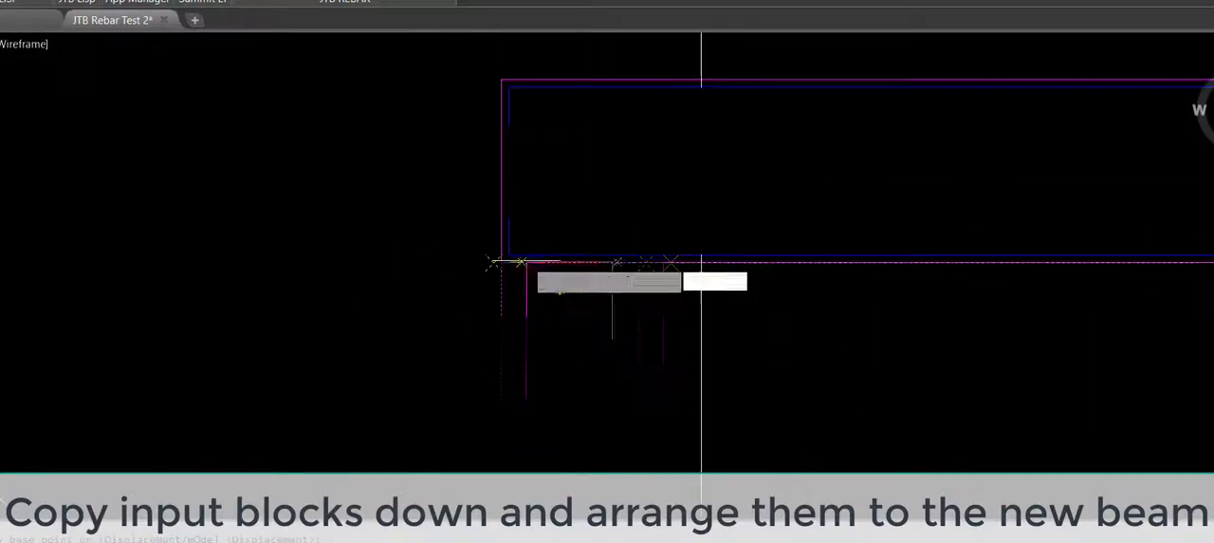
scroll(526, 261, "down", 12)
middle_click_drag(563, 443, 580, 218)
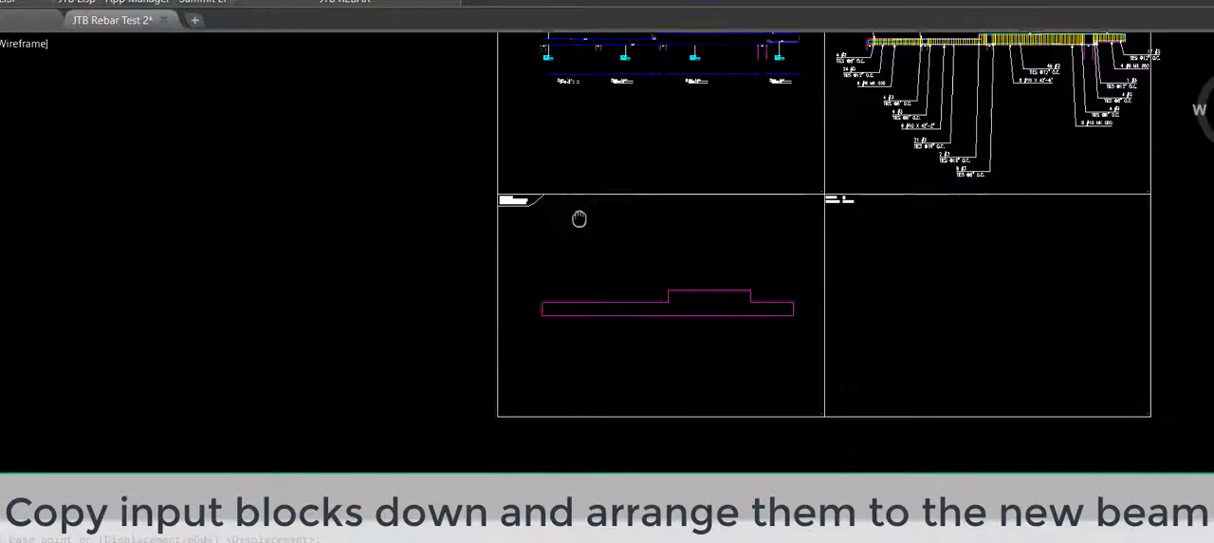
scroll(548, 294, "up", 10)
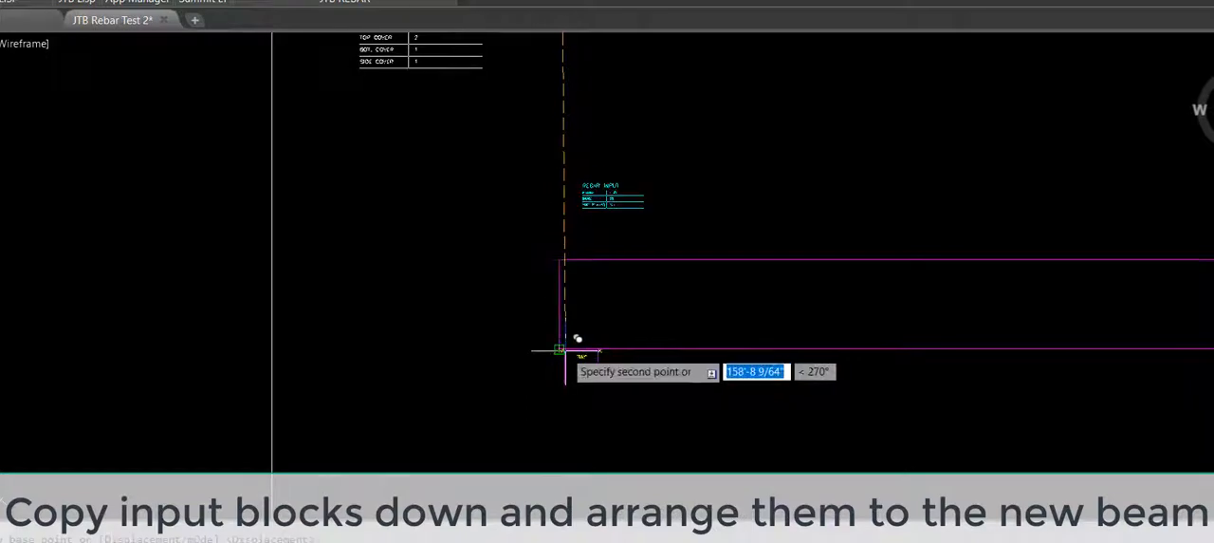
left_click(560, 349)
scroll(579, 380, "up", 6)
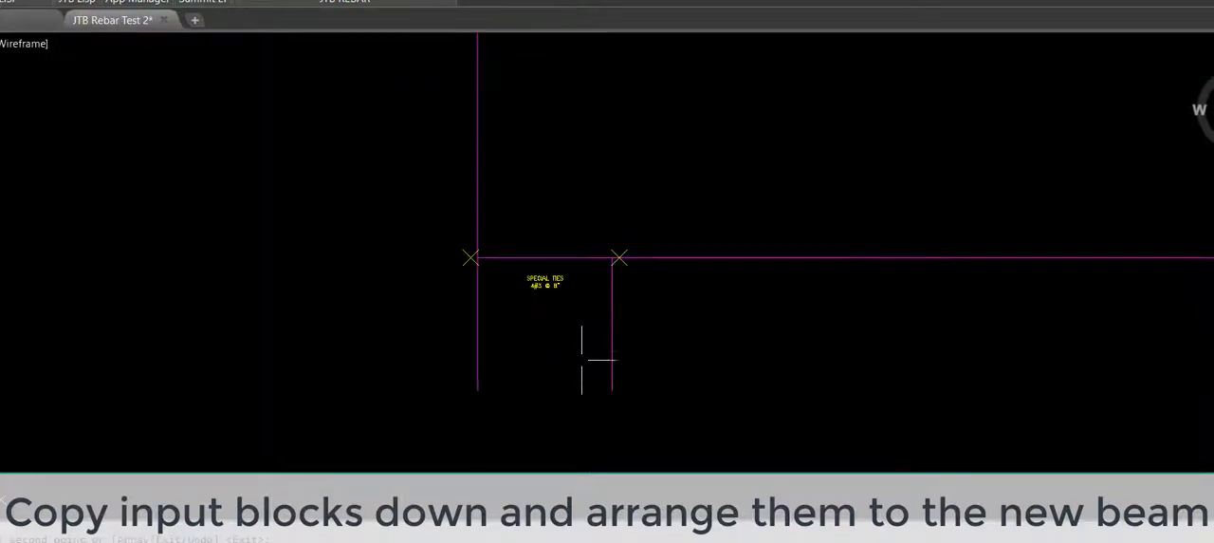
Step: Set the width of the support at the new beam's left end to a custom 8'
key("Escape")
left_click(547, 370)
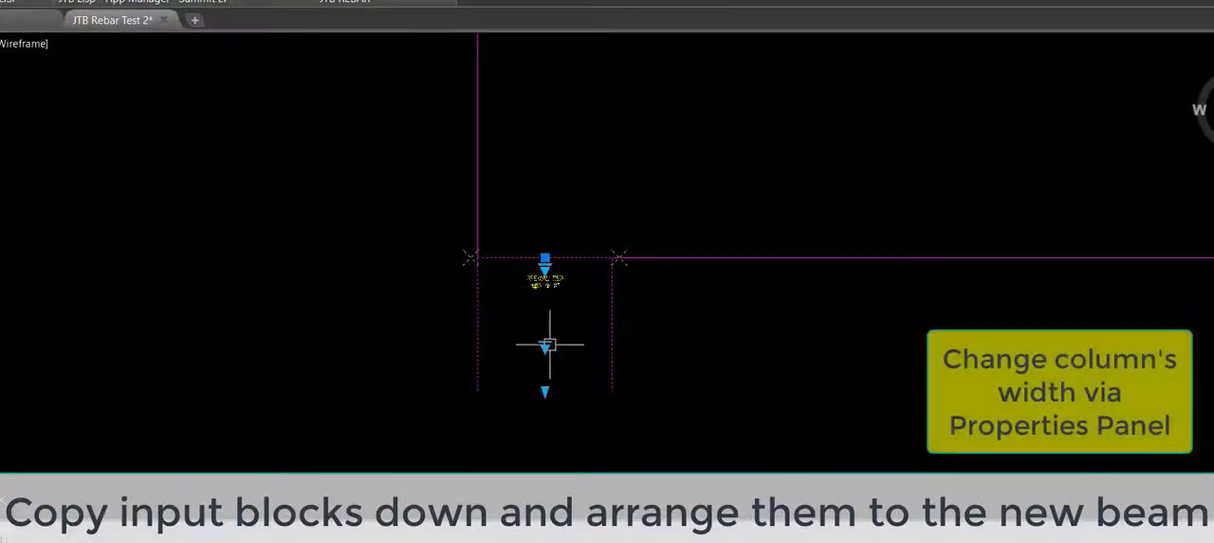
left_click(545, 347)
left_click(581, 474)
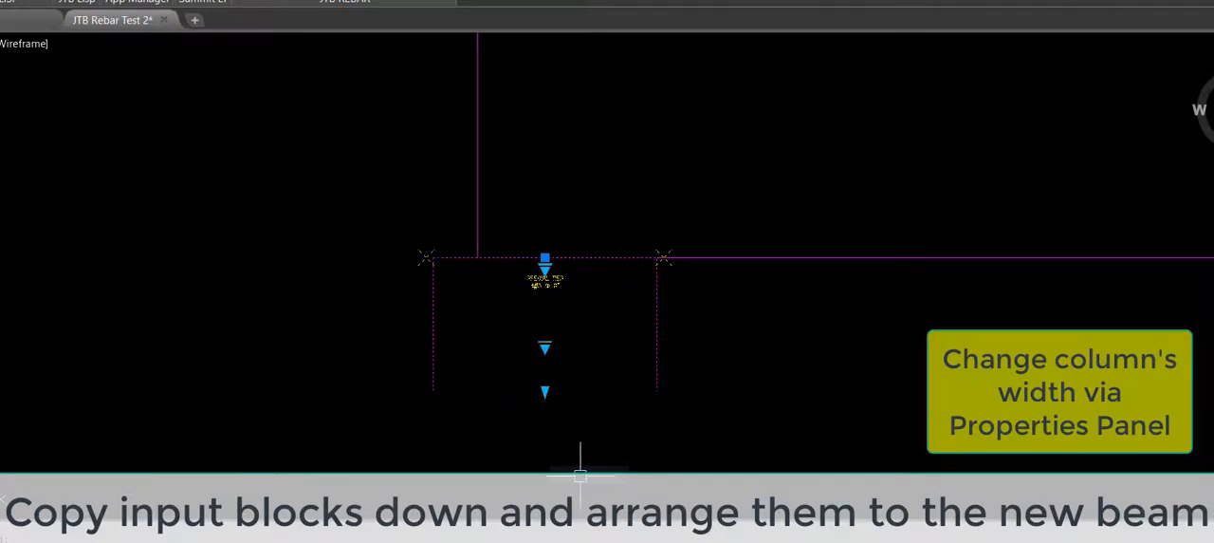
key("ctrl+1")
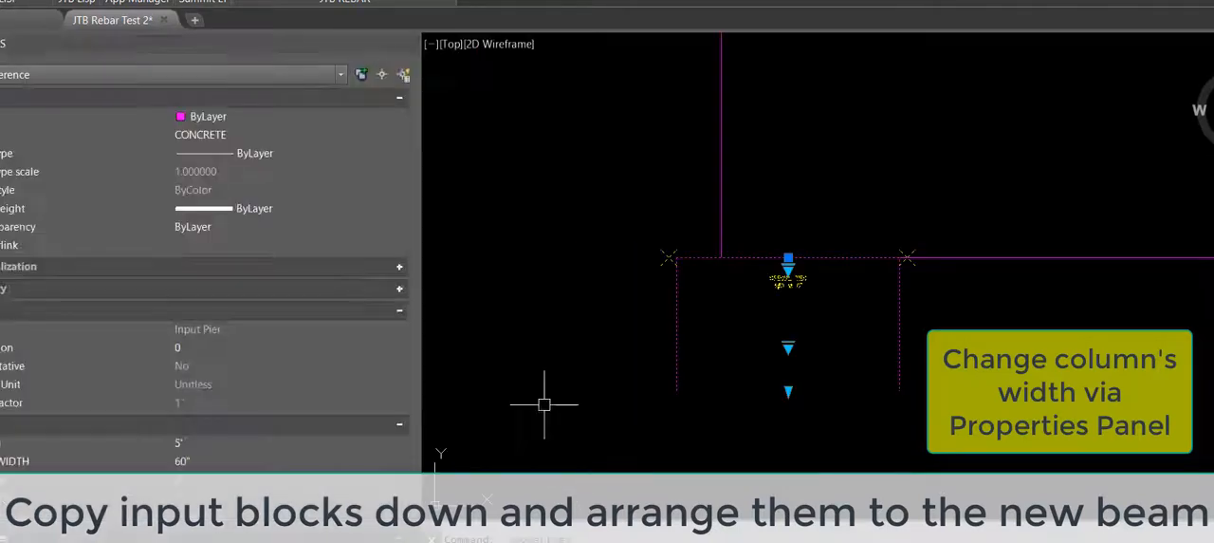
scroll(340, 393, "down", 1)
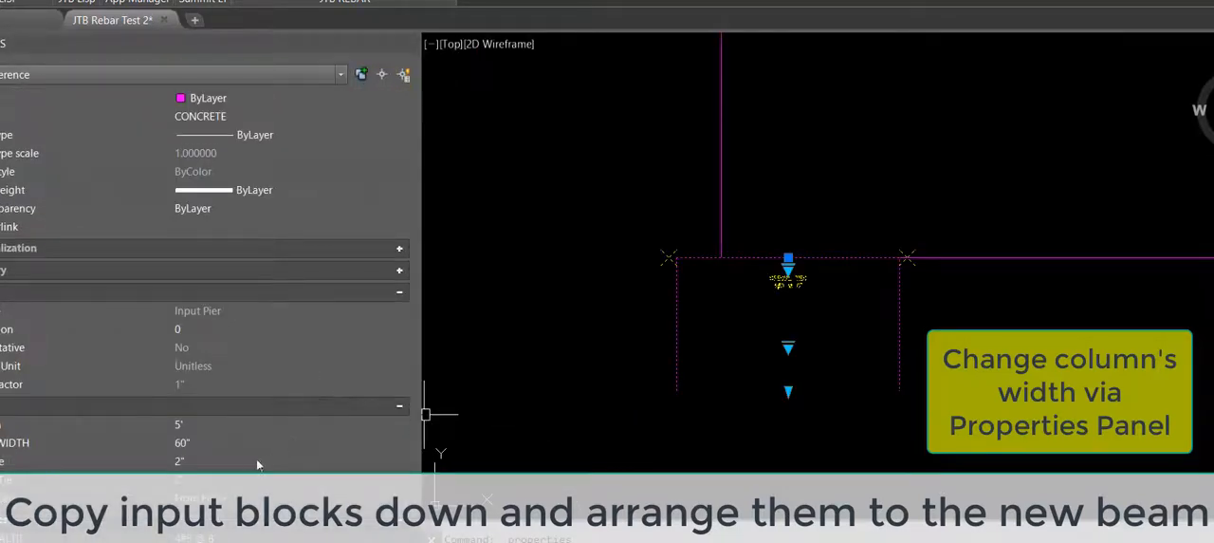
left_click(214, 425)
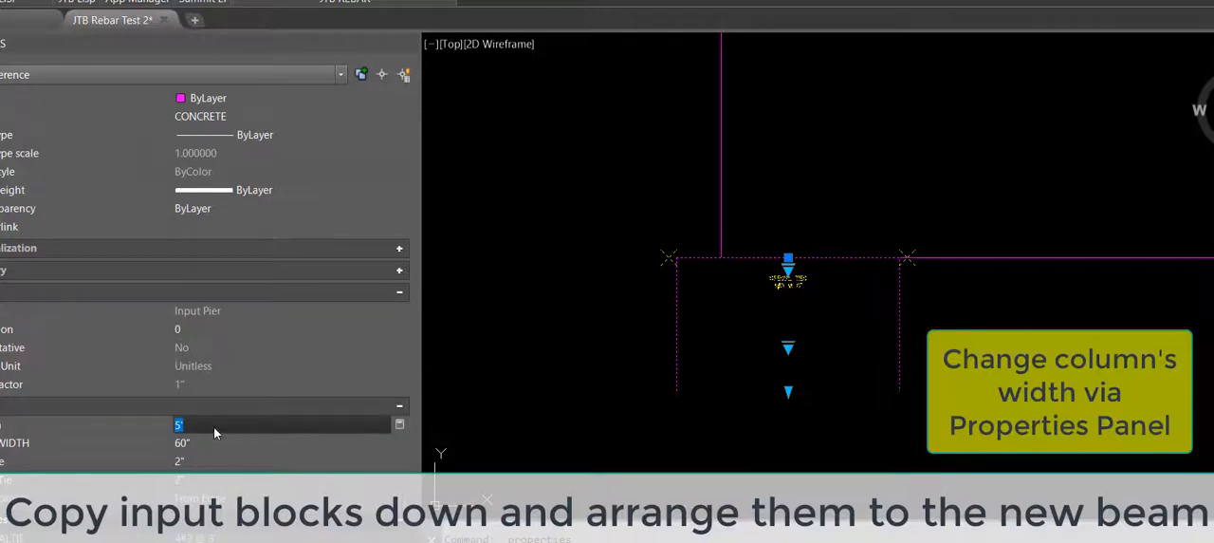
type("8'")
key("Return")
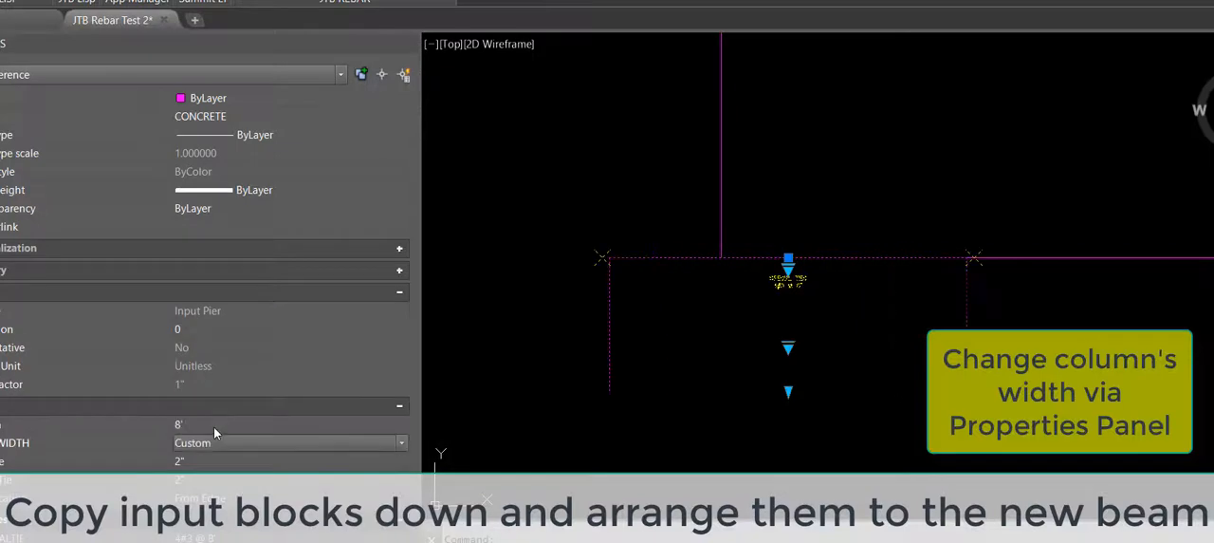
scroll(214, 432, "up", 1)
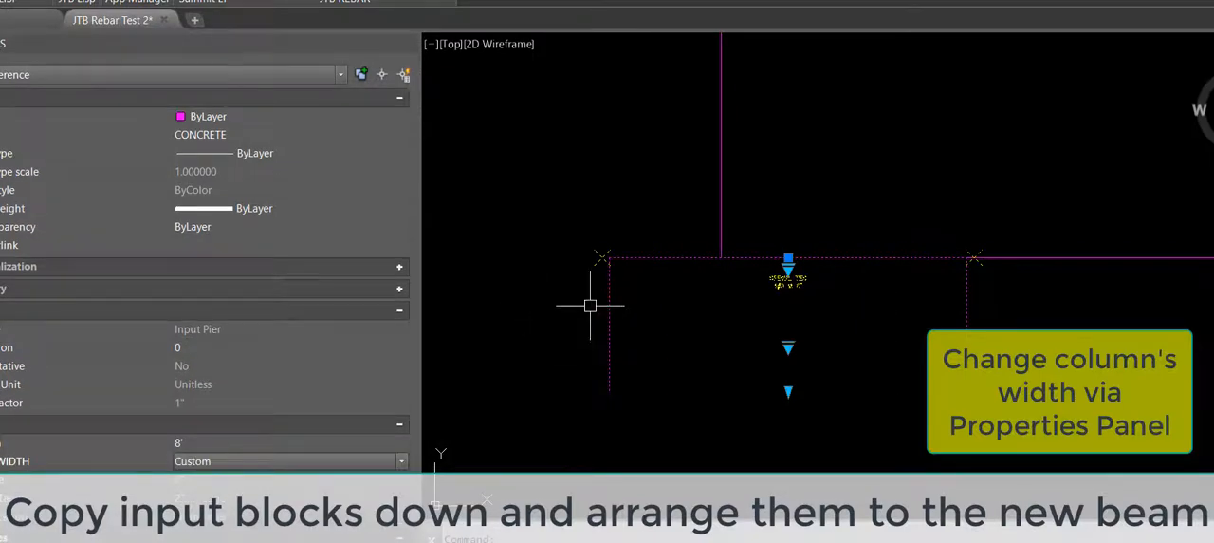
type("m")
key("Return")
left_click(609, 267)
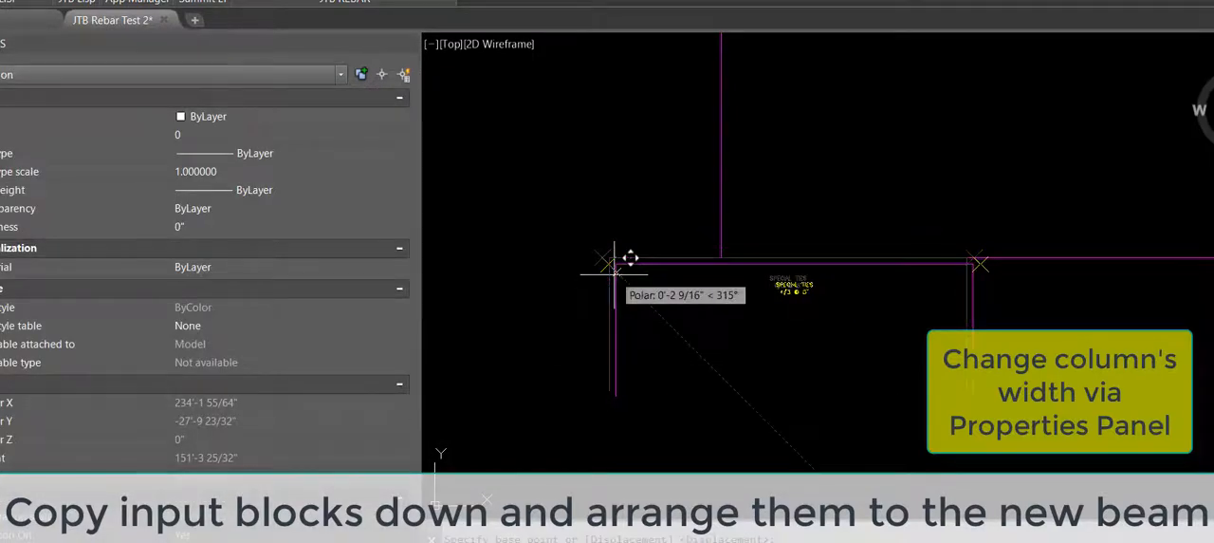
key("Escape")
Step: Move the widened support so its left edge lines up with the new beam's lower-left corner
key("Return")
left_click(615, 274)
left_click(601, 281)
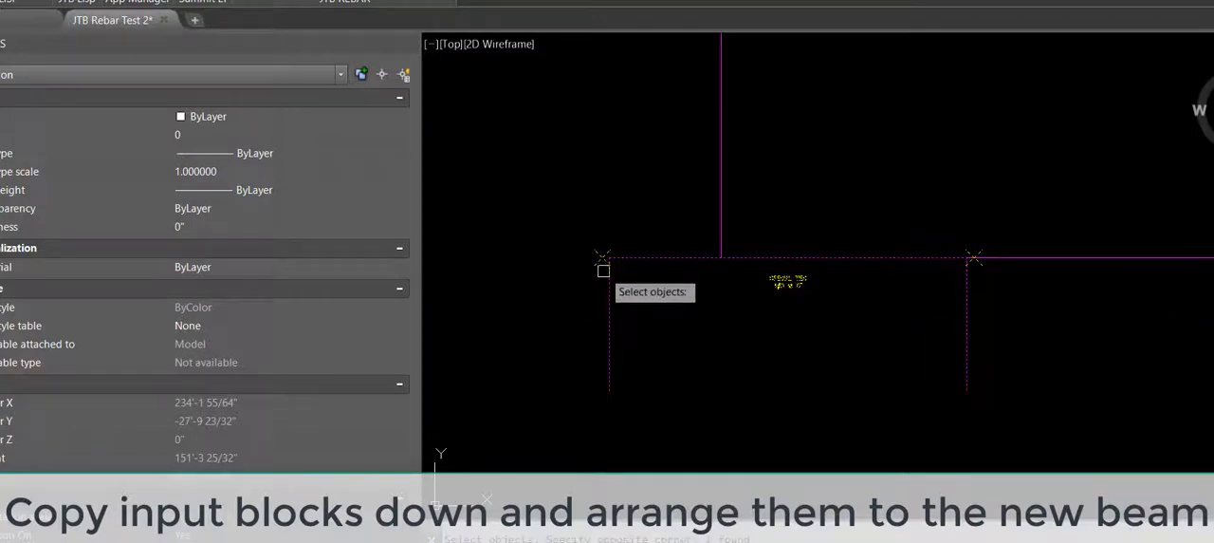
scroll(605, 269, "up", 3)
key("Return")
left_click(621, 217)
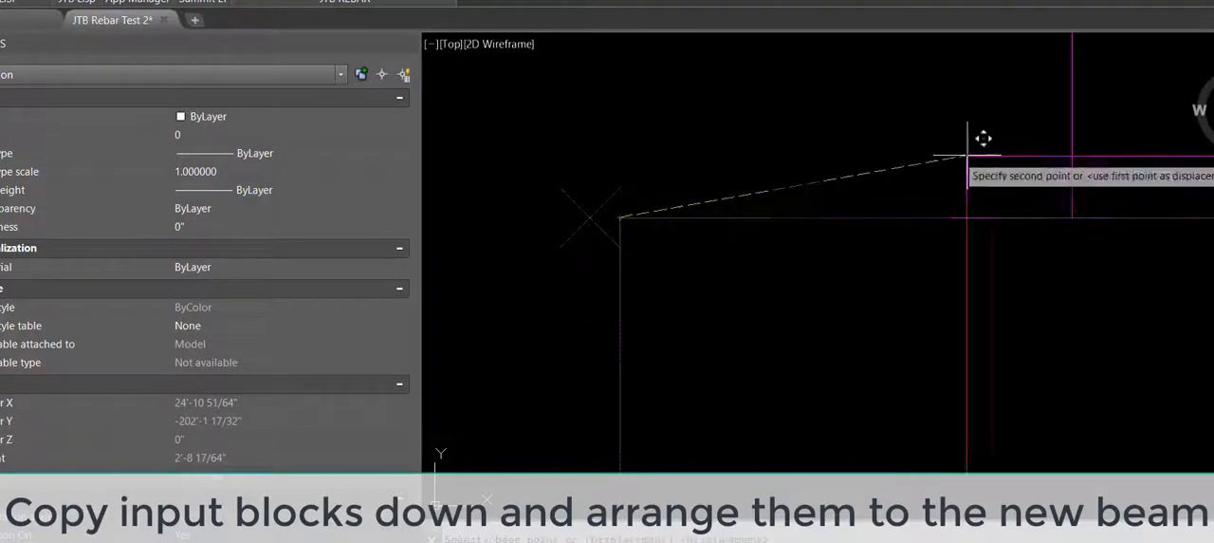
left_click(1070, 220)
Step: Copy the left support by its top midpoint to the beam's bottom edge, directly below each end of the raised section
scroll(569, 201, "down", 4)
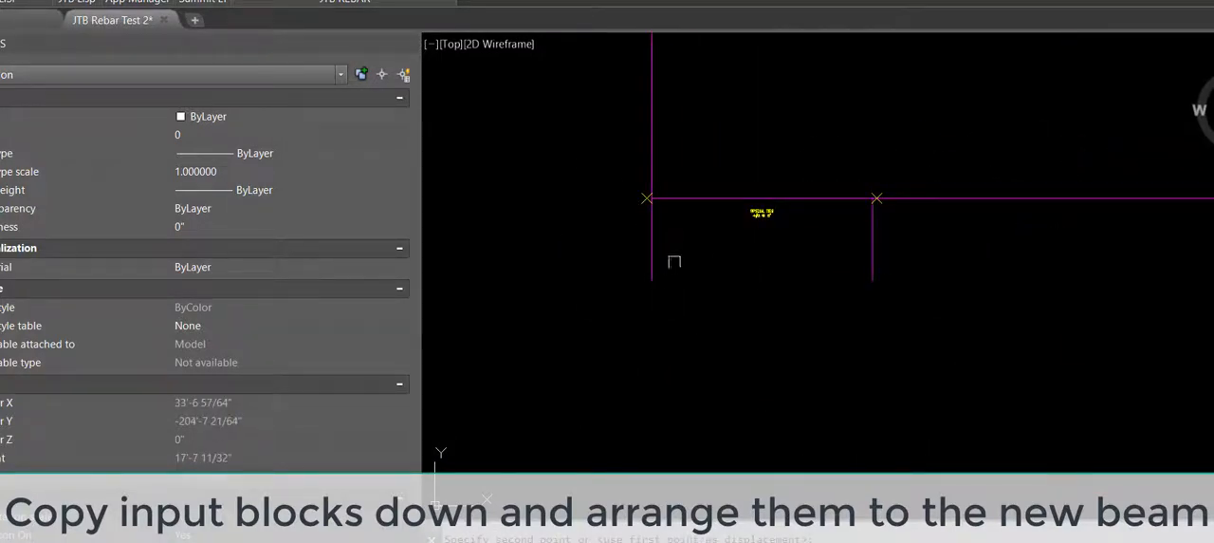
key("Return")
left_click(690, 244)
left_click(600, 284)
scroll(740, 183, "up", 4)
key("Return")
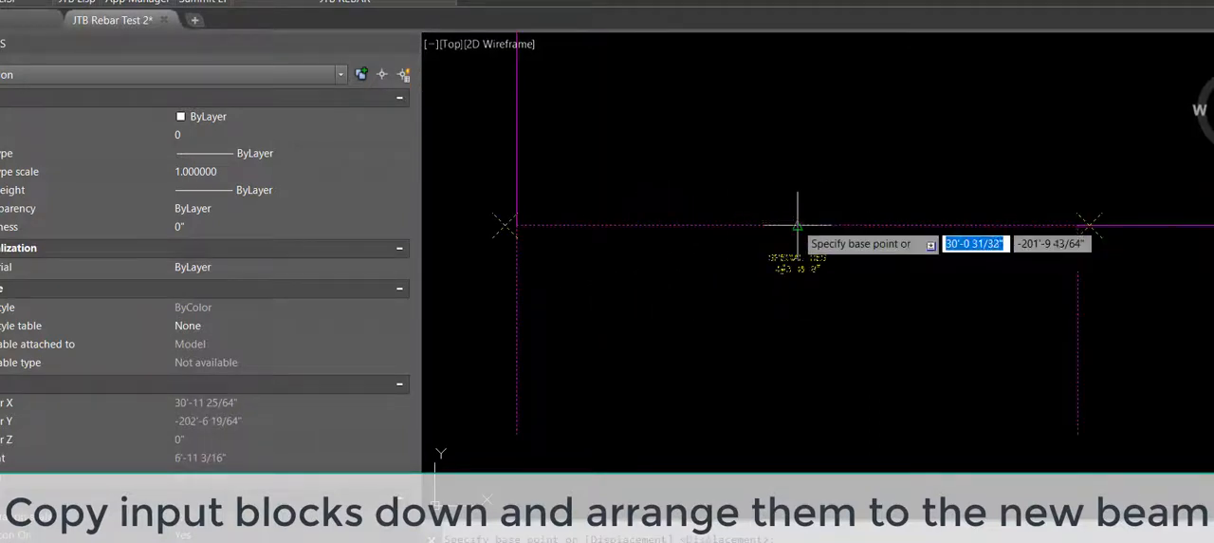
left_click(797, 225)
scroll(616, 287, "down", 9)
scroll(867, 263, "up", 5)
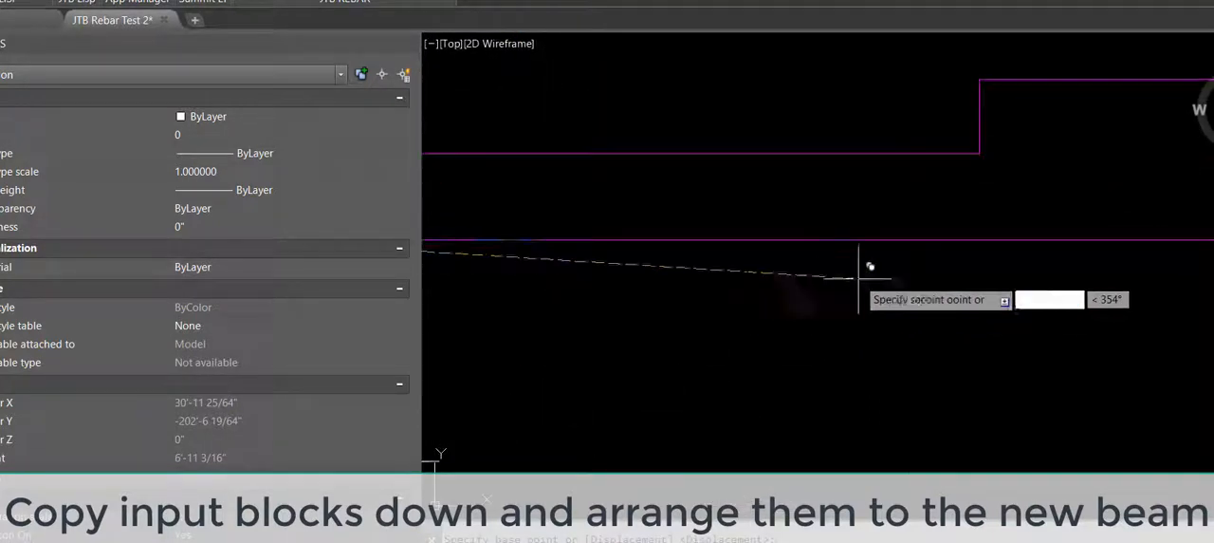
left_click(980, 240)
scroll(929, 293, "down", 3)
scroll(1066, 272, "up", 3)
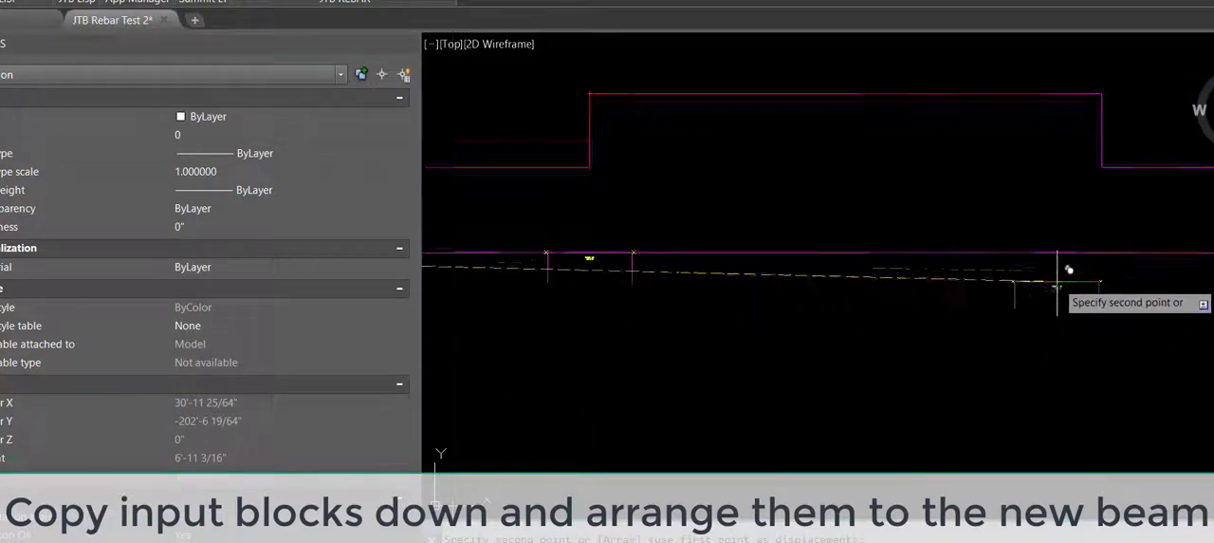
left_click(1101, 250)
Step: Move the top rebar input block straight up, higher above the new beam's left end
scroll(978, 337, "down", 2)
scroll(978, 337, "down", 2)
mouse_move(978, 337)
middle_mouse_down()
mouse_move(840, 345)
mouse_move(916, 362)
middle_mouse_up()
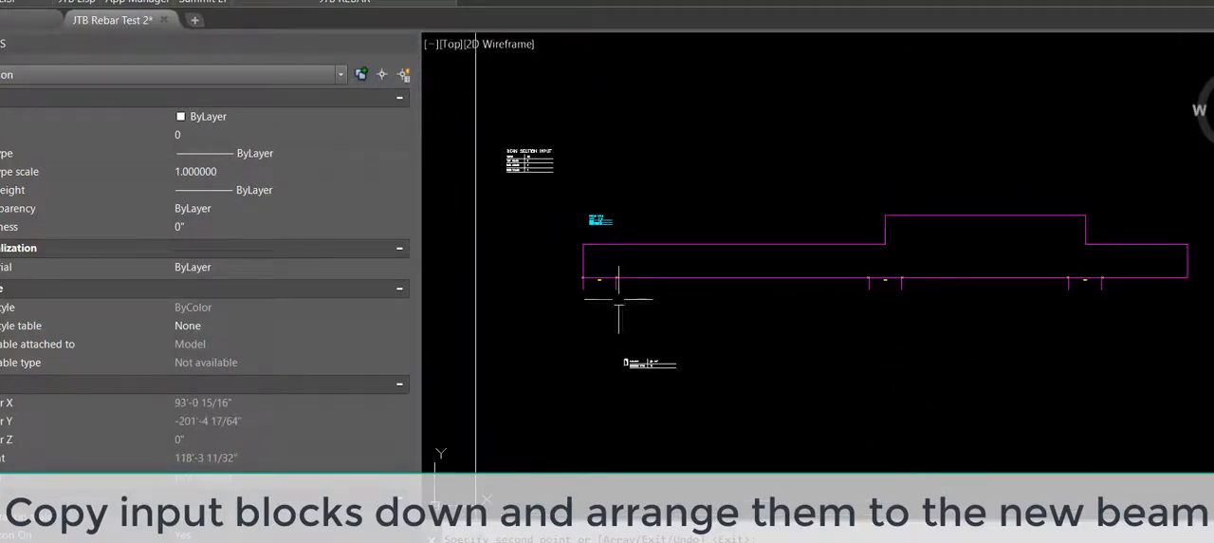
scroll(619, 299, "up", 1)
scroll(582, 193, "up", 4)
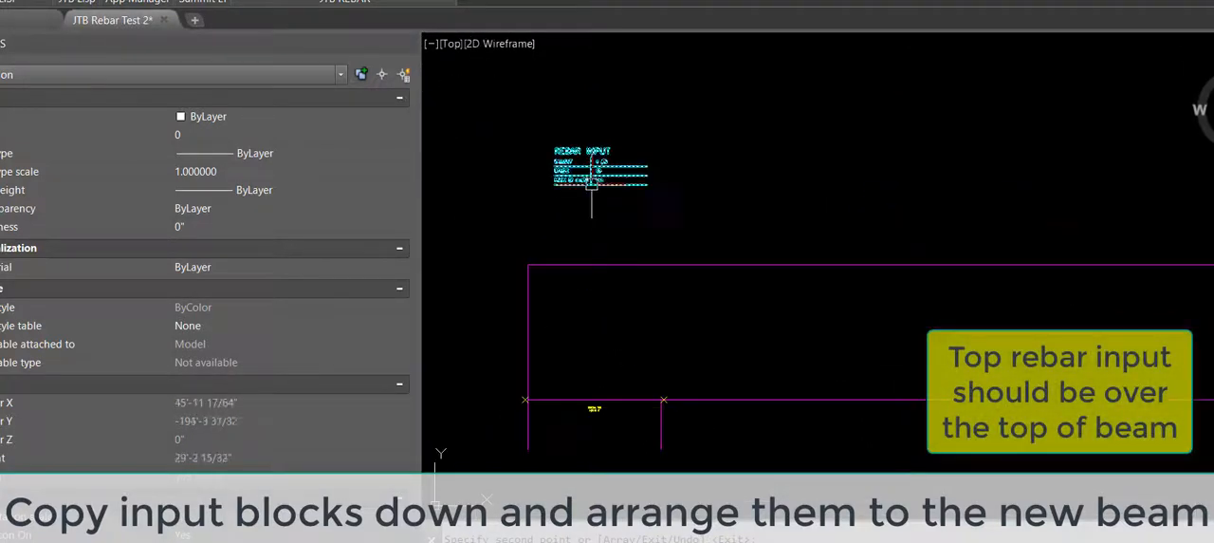
left_click(592, 181)
scroll(521, 209, "down", 3)
type("m")
key("Return")
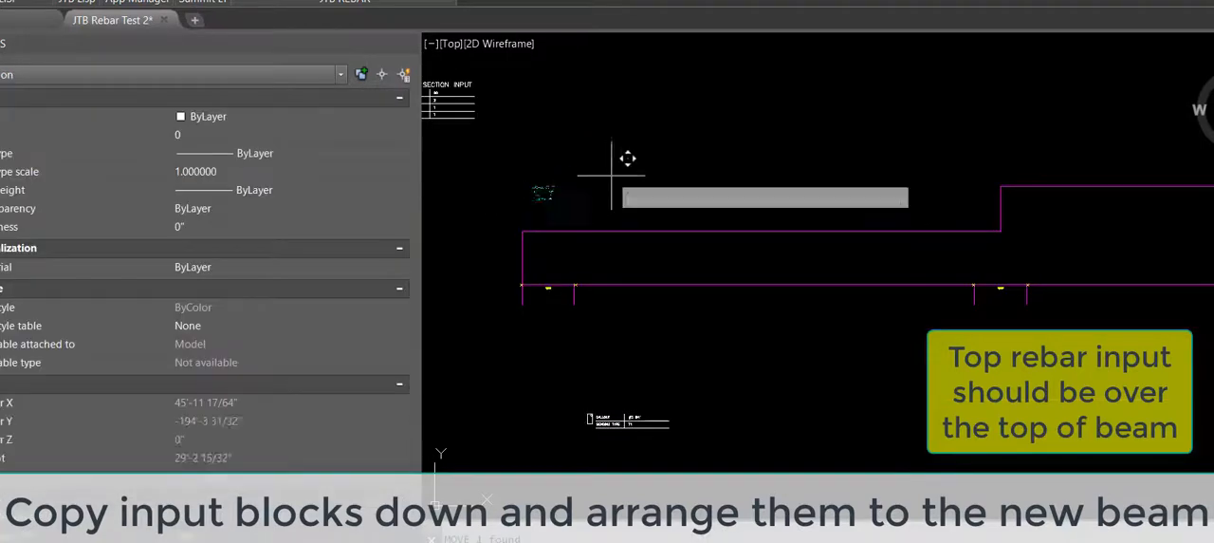
left_click(611, 174)
left_click(559, 176)
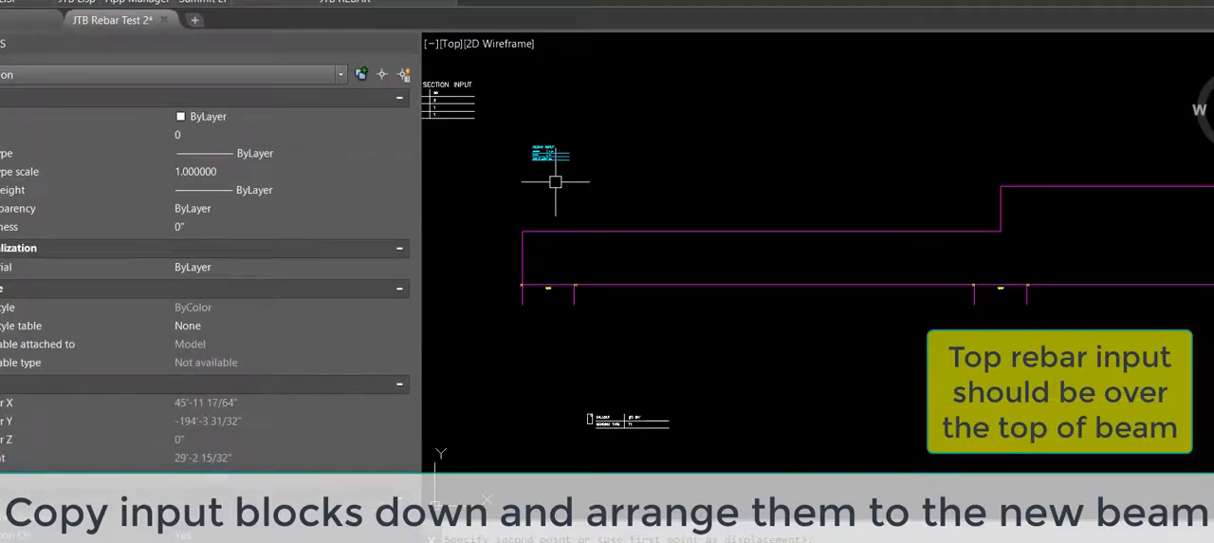
Step: Set the callout of the top rebar input above the beam's left end to 4 #12
scroll(536, 176, "up", 6)
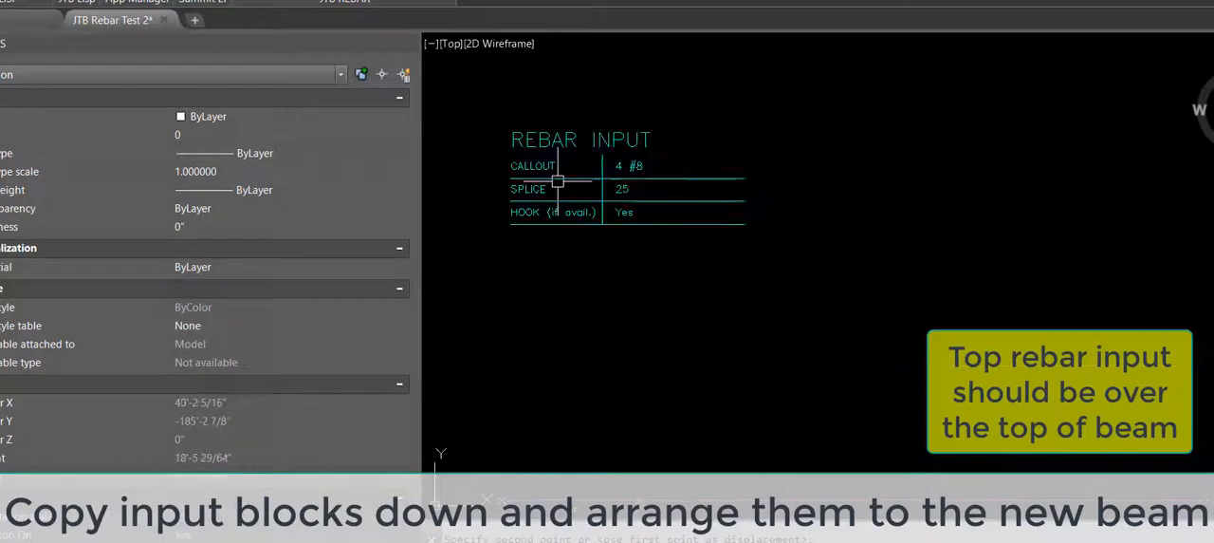
left_click(569, 241)
left_click(539, 212)
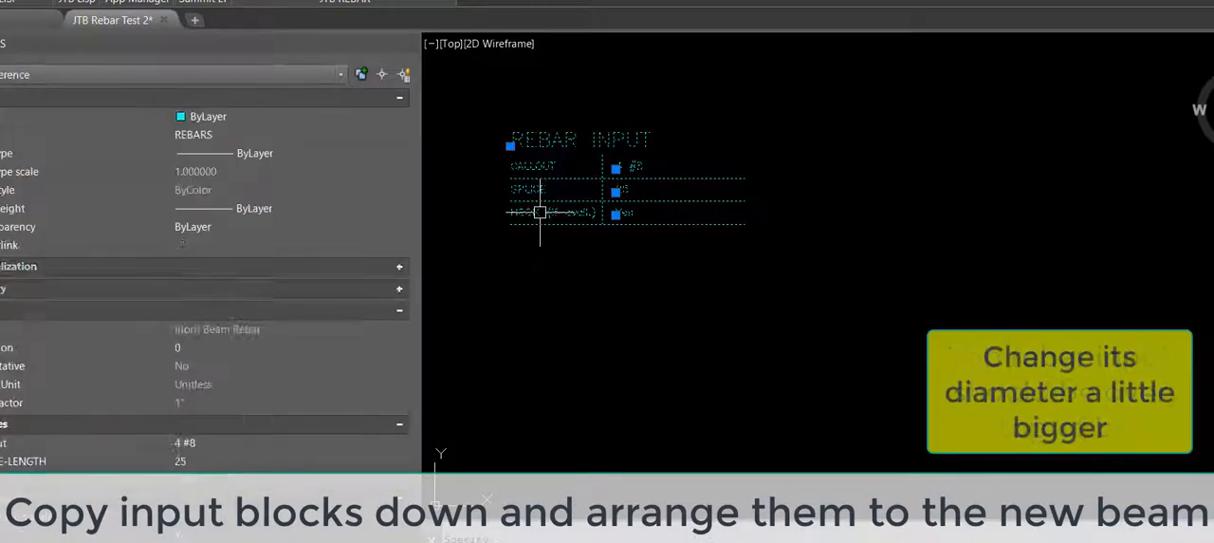
left_click(228, 448)
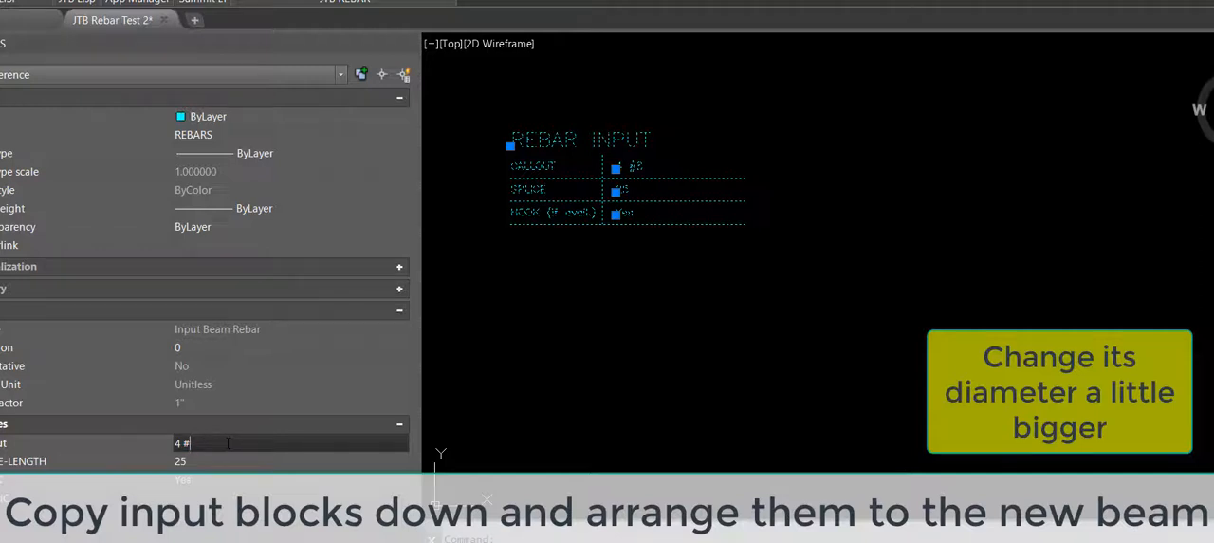
type("4 #12")
key("Tab")
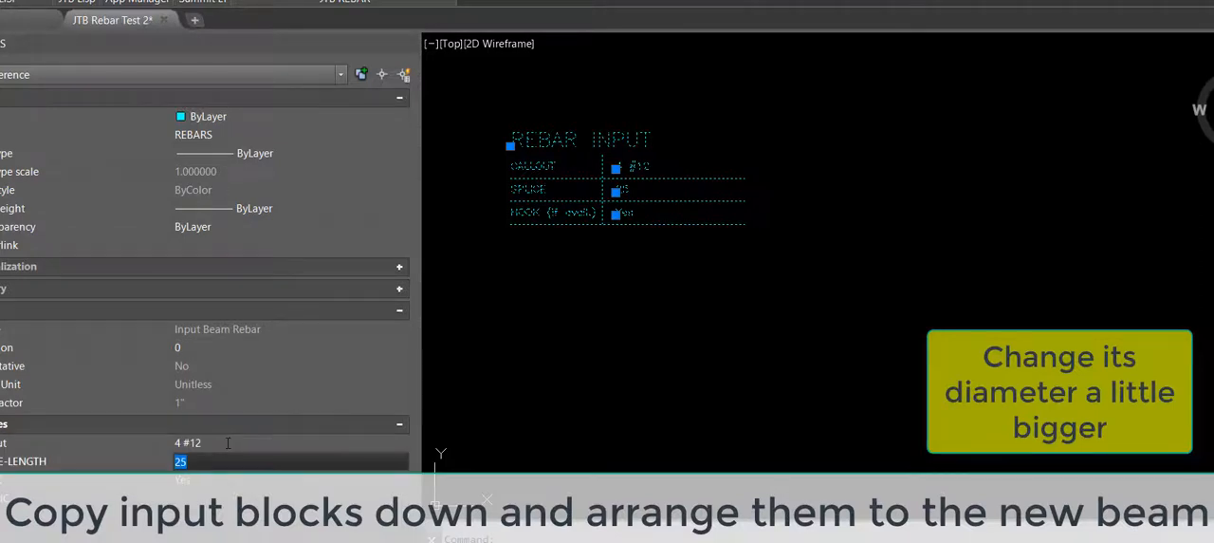
key("Escape")
Step: Copy the top rebar input to above the raised section and above the beam's right end
left_click(704, 202)
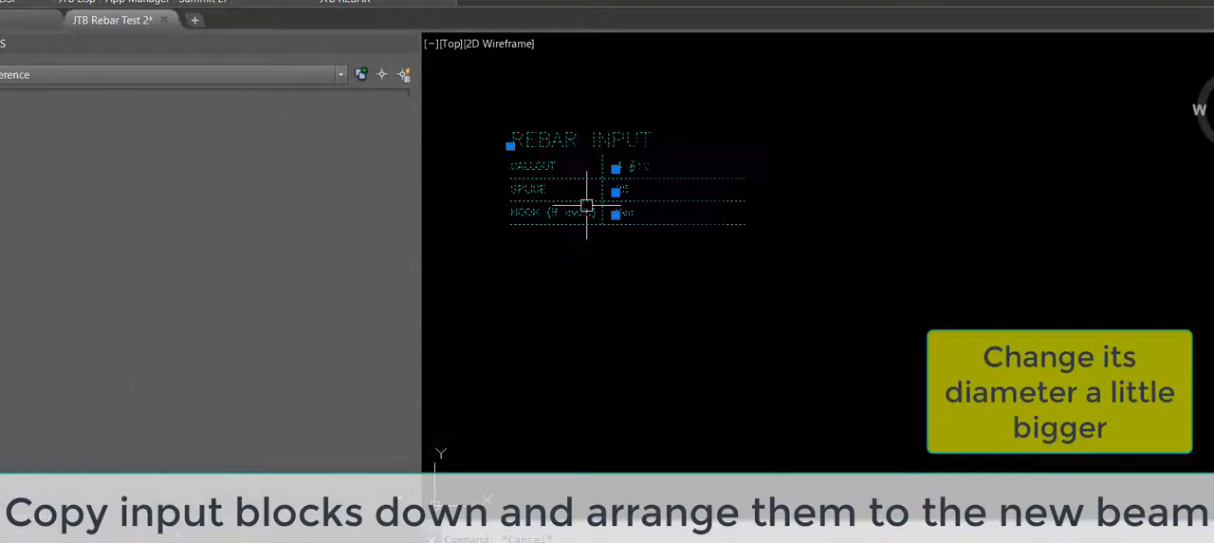
type("m")
key("Return")
left_click(531, 191)
scroll(573, 161, "down", 7)
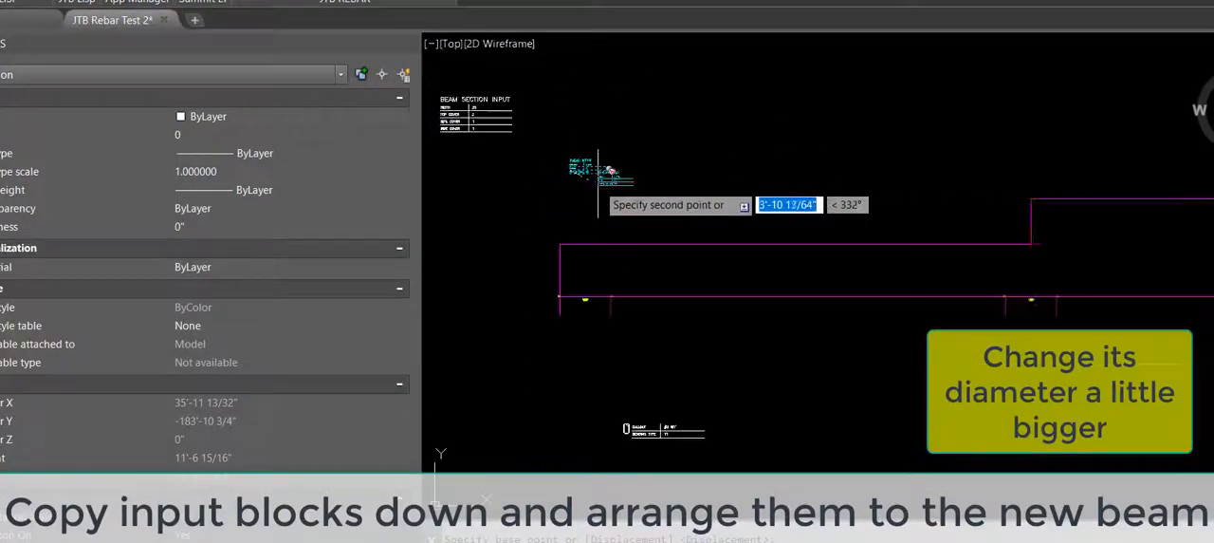
scroll(948, 171, "down", 1)
scroll(1029, 189, "up", 3)
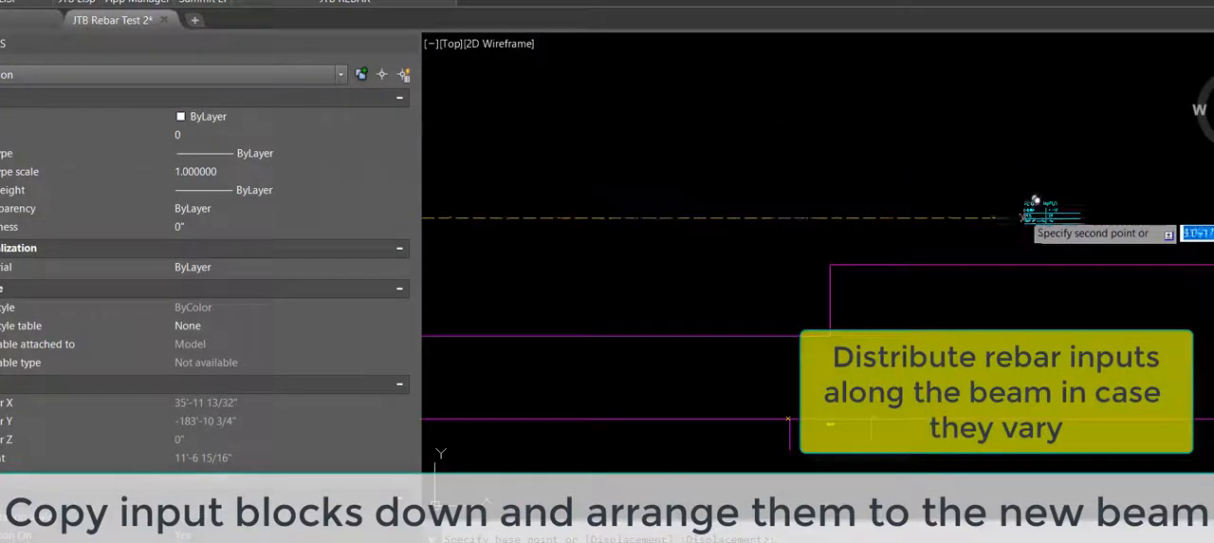
left_click(1023, 216)
scroll(794, 184, "down", 2)
scroll(894, 200, "up", 3)
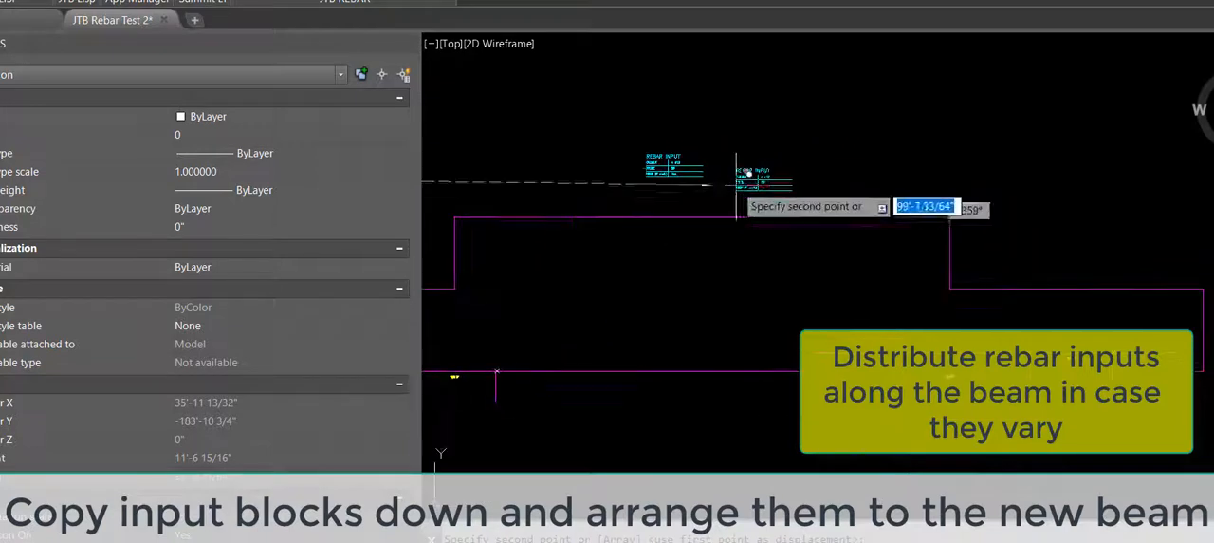
left_click(1072, 169)
Step: Copy the three top rebar inputs straight down below the beam as bottom rebar inputs
scroll(1106, 176, "down", 4)
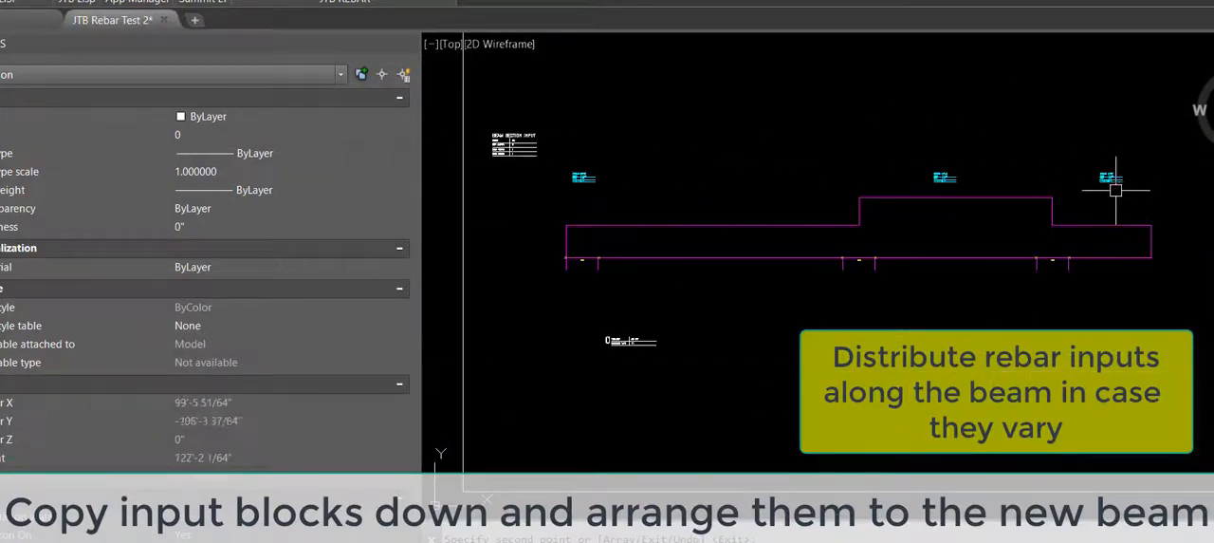
left_click(583, 178)
key("Return")
left_click(583, 178)
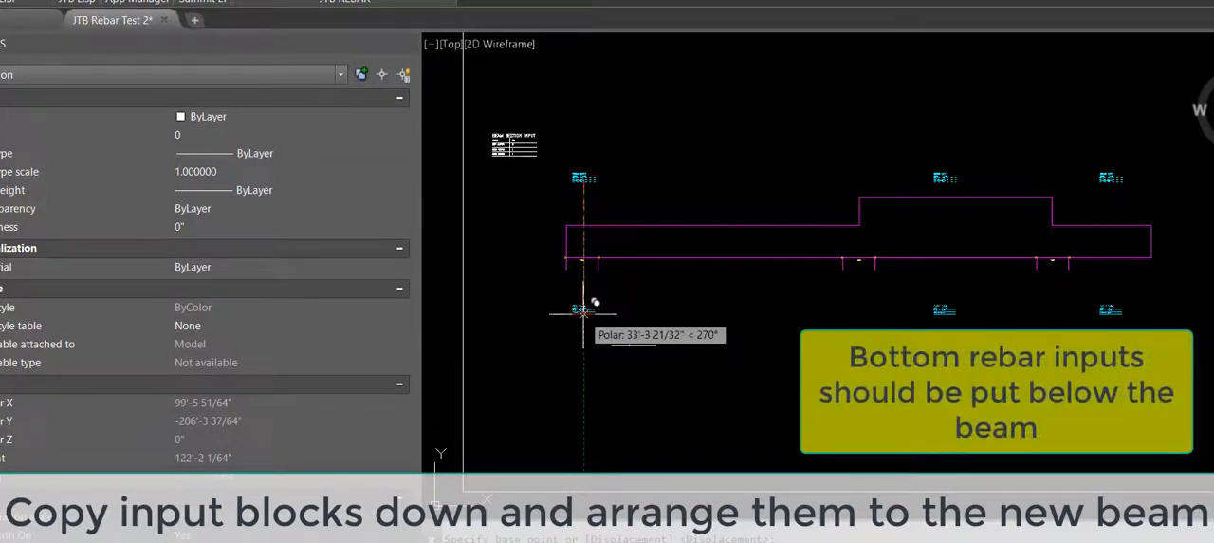
left_click(651, 371)
Step: Move the rebar tie input block farther down, below the left bottom rebar input
scroll(630, 356, "up", 2)
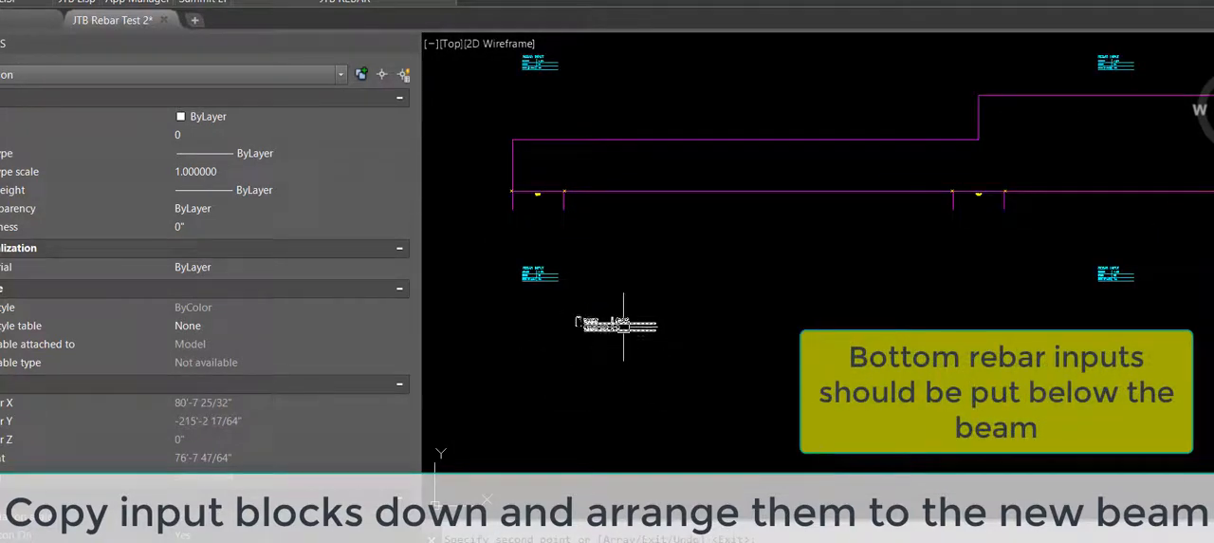
key("Return")
left_click(624, 326)
type("M")
key("Return")
left_click(623, 322)
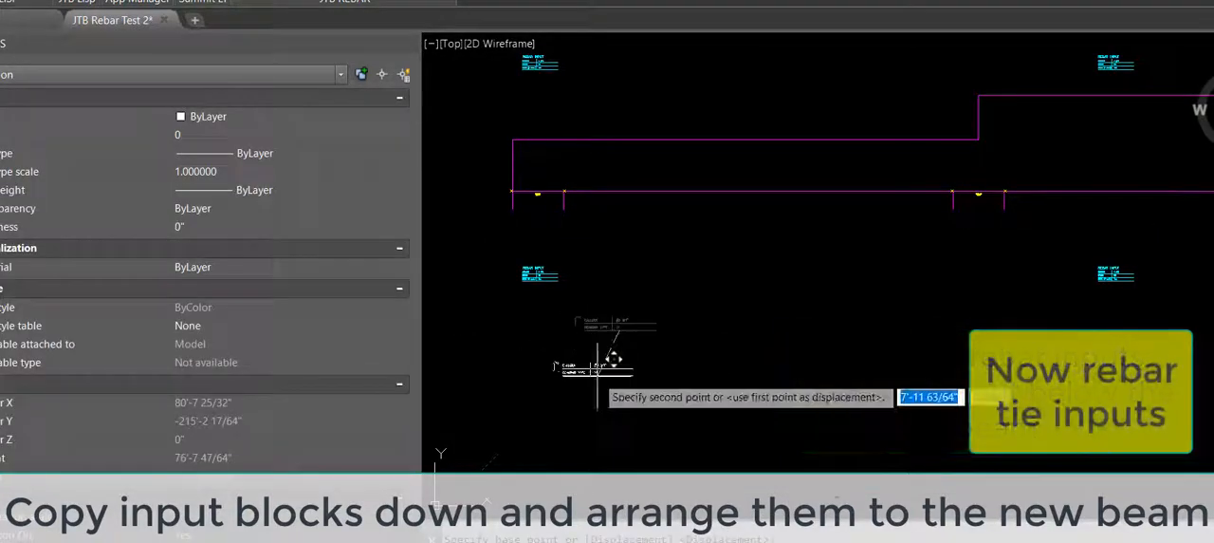
scroll(583, 374, "up", 5)
left_click(699, 276)
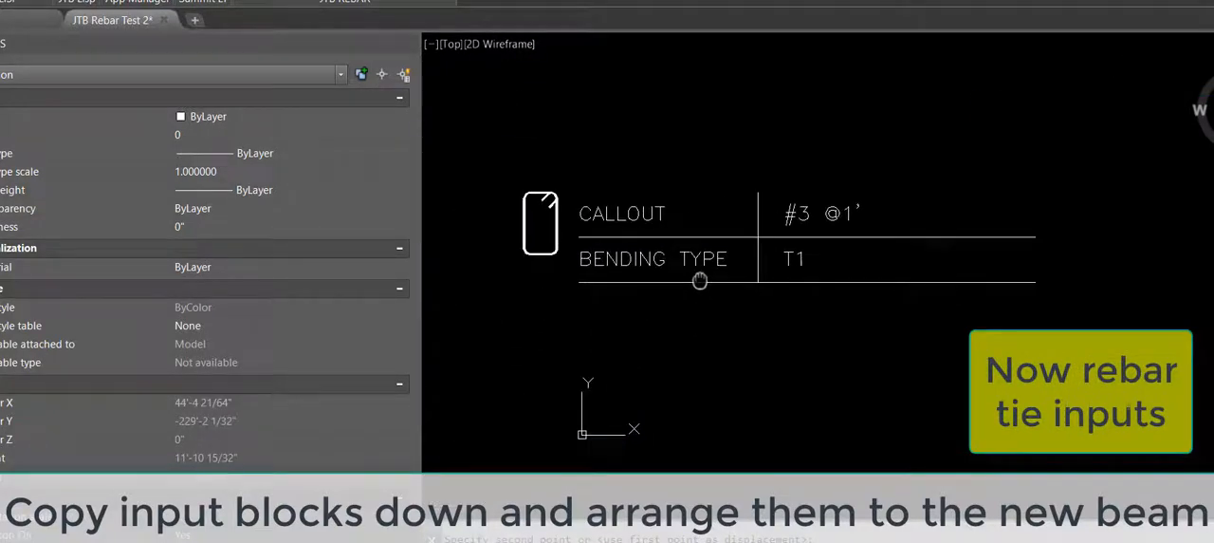
Step: Copy the rebar tie input block three times horizontally along the row below the bottom rebar inputs
left_click(695, 258)
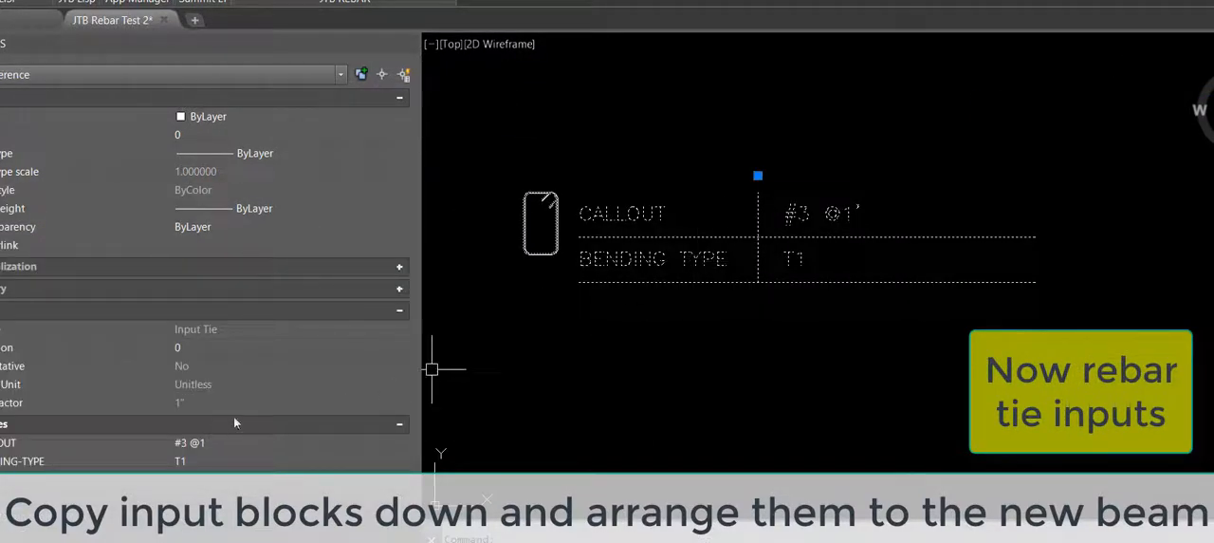
scroll(634, 308, "down", 5)
type("CO")
key("Return")
left_click(614, 301)
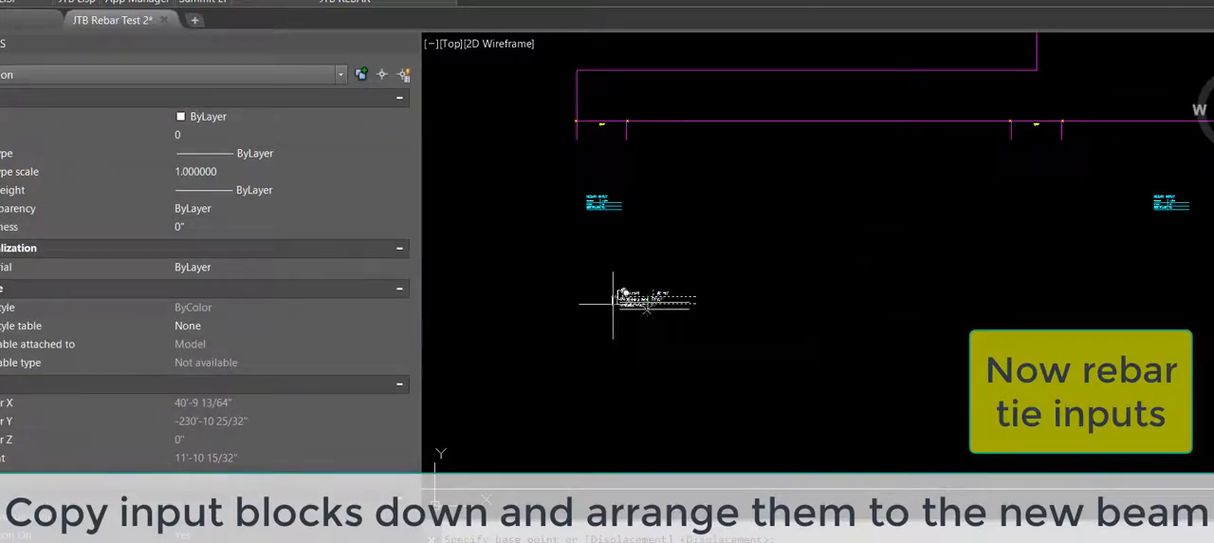
scroll(609, 300, "down", 2)
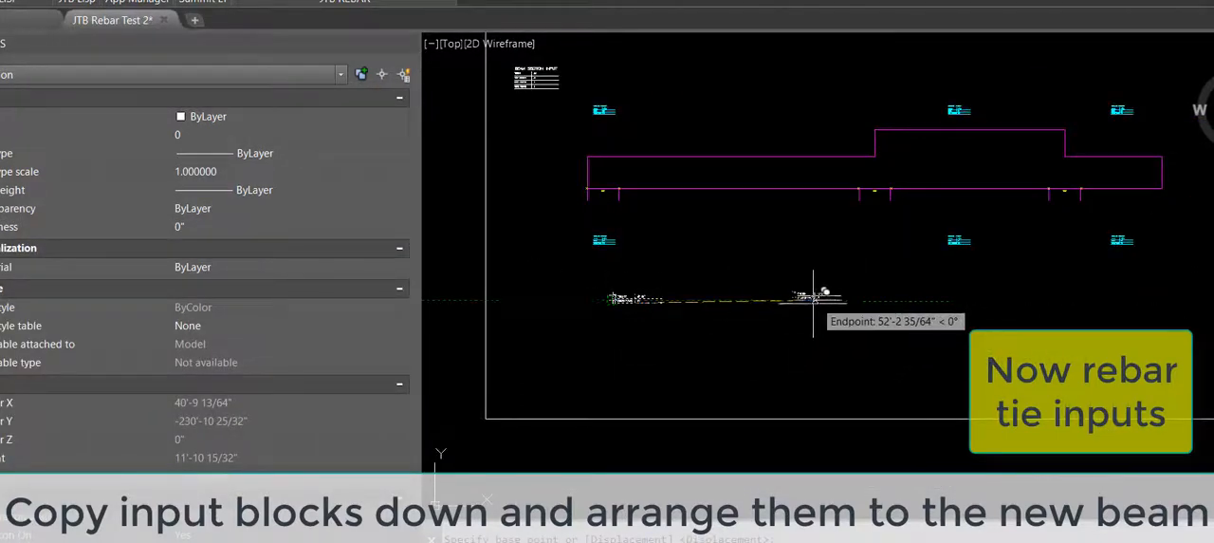
left_click(817, 301)
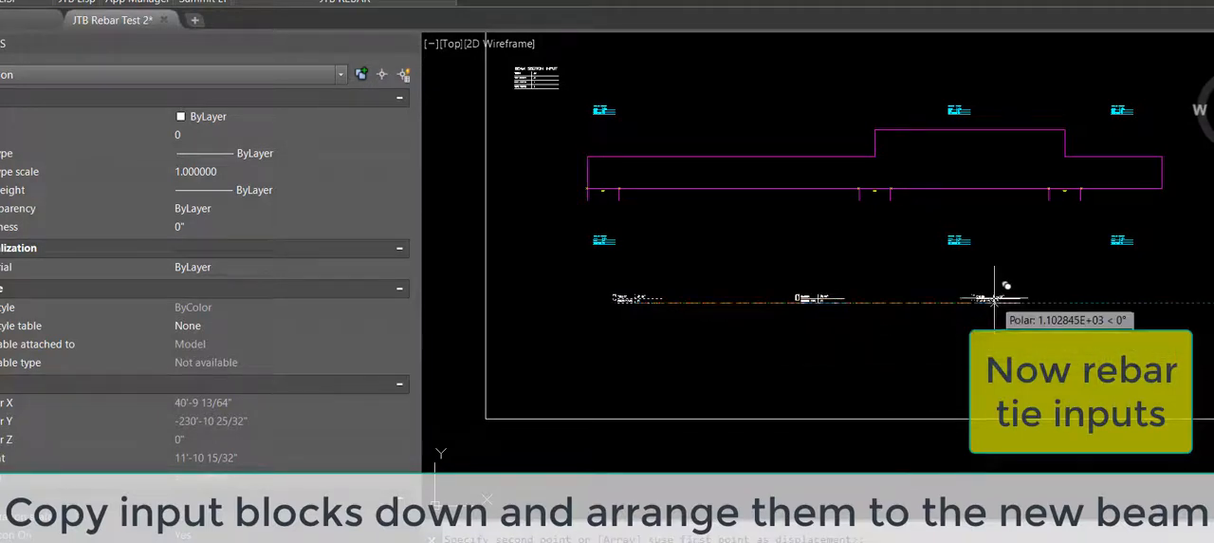
left_click(996, 299)
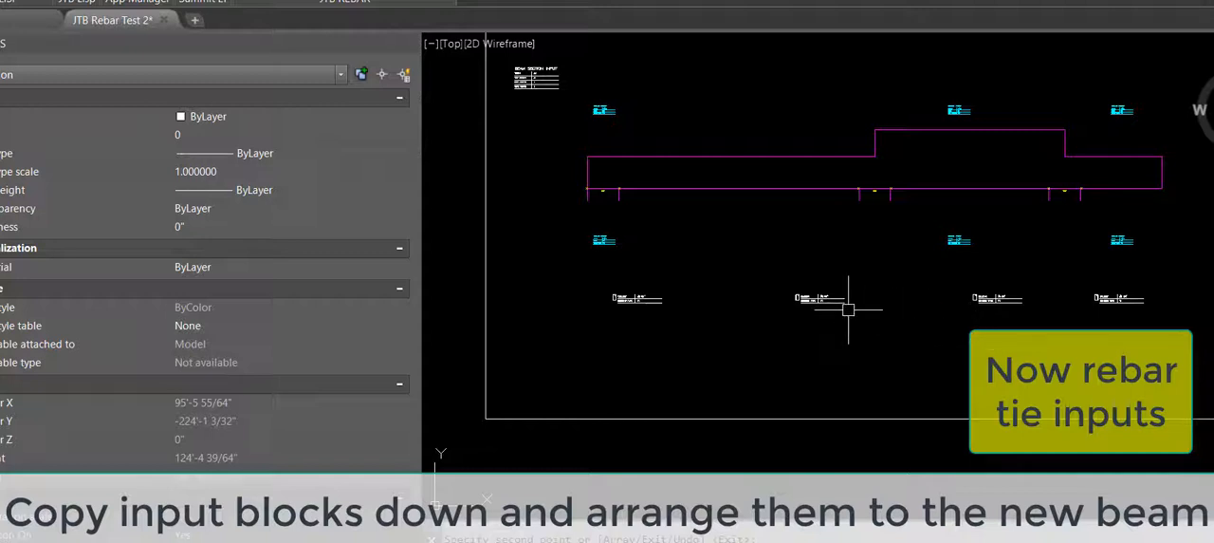
Step: Set the callout of the third rebar tie input, below the beam's raised section, to #4 @1'
scroll(819, 302, "up", 4)
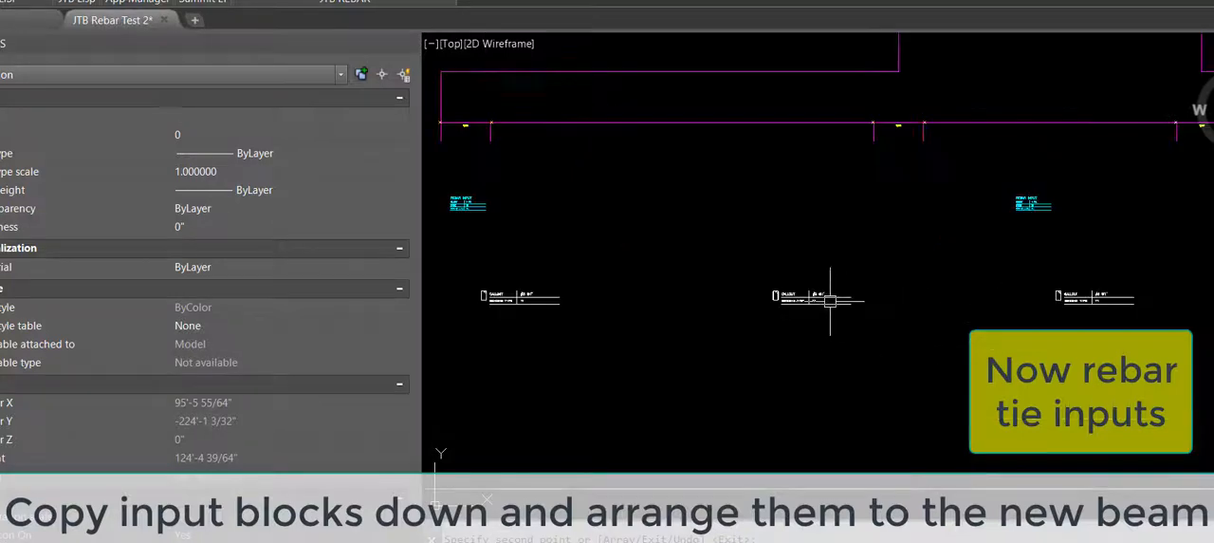
scroll(818, 301, "up", 4)
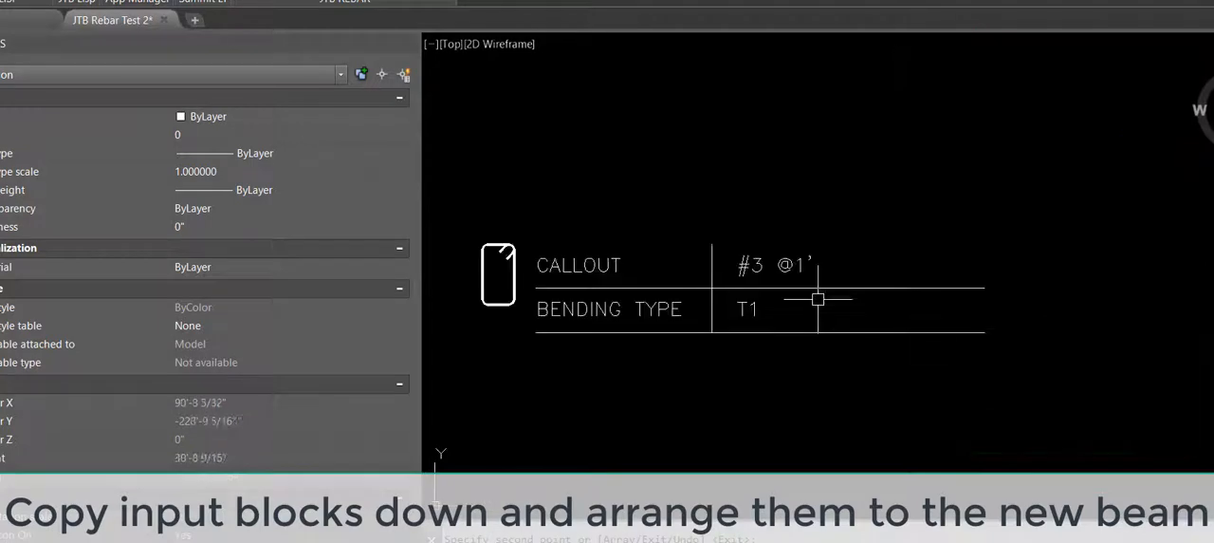
scroll(763, 302, "down", 6)
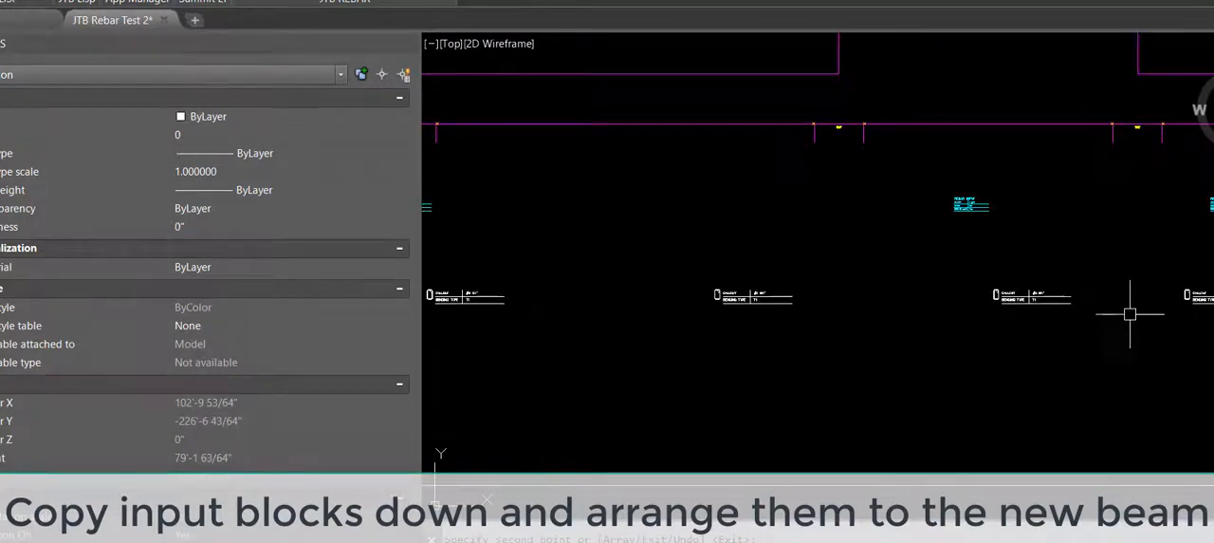
middle_click_drag(1130, 314, 929, 337)
scroll(1044, 313, "up", 5)
left_click(847, 295)
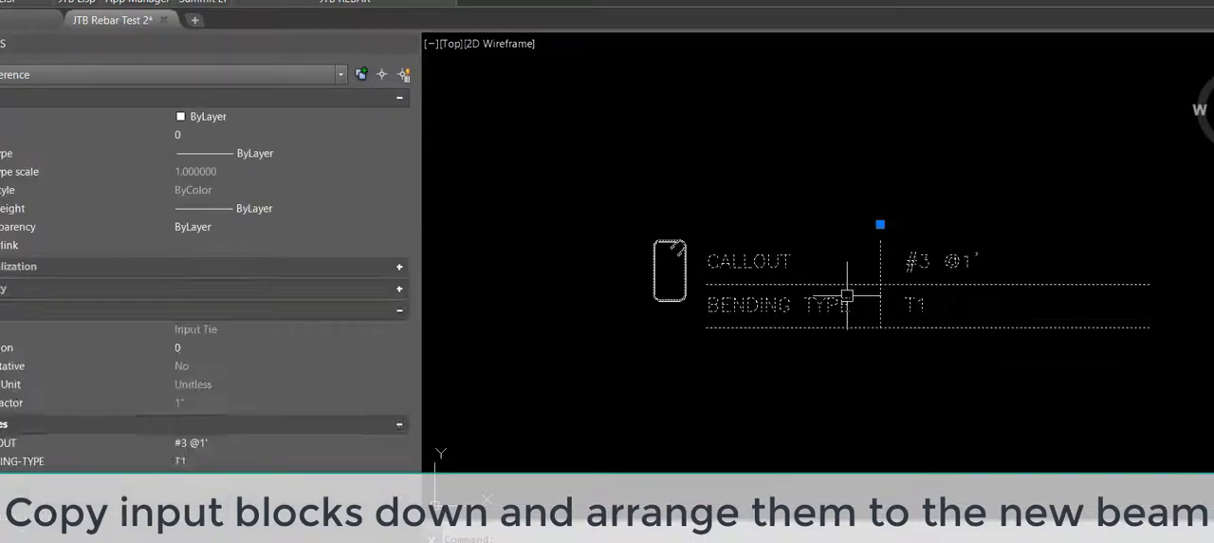
left_click(190, 442)
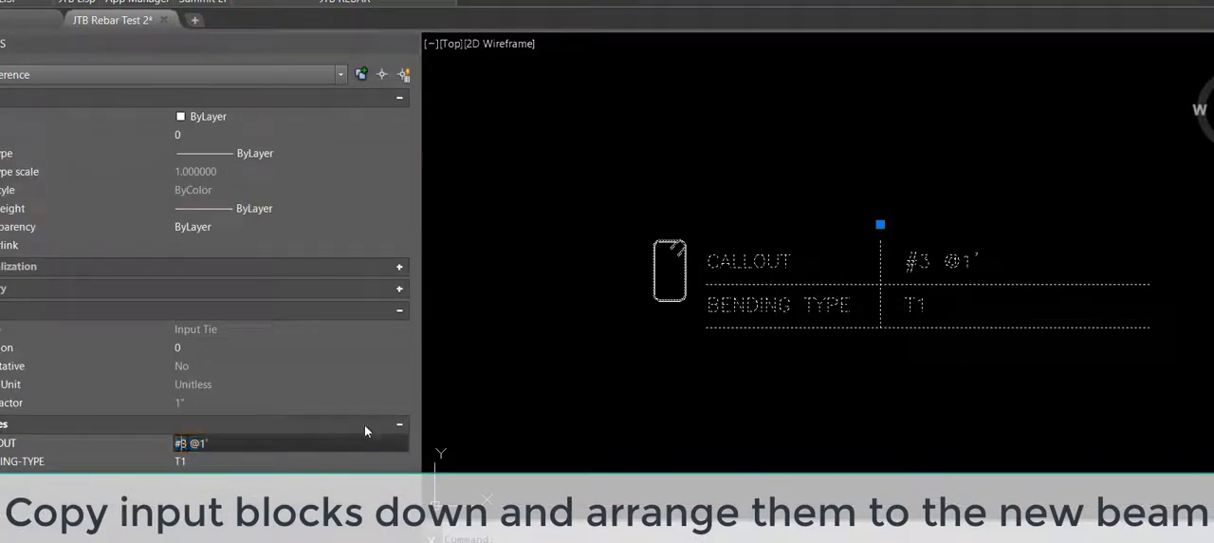
key("BackSpace")
key("BackSpace")
key("BackSpace")
key("BackSpace")
key("BackSpace")
type("4 @1'")
key("Tab")
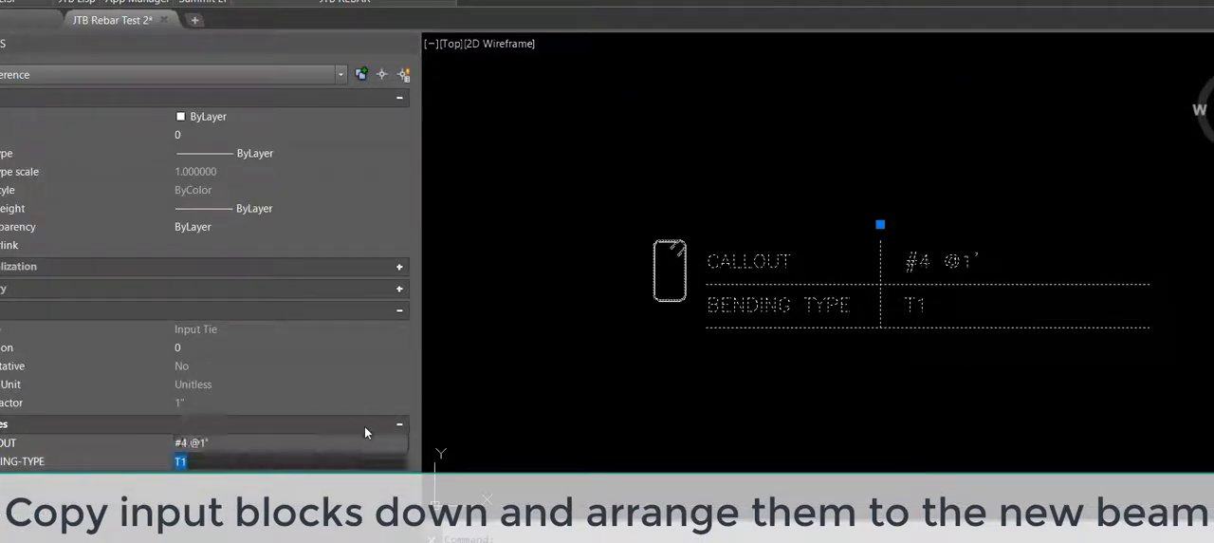
left_click(406, 42)
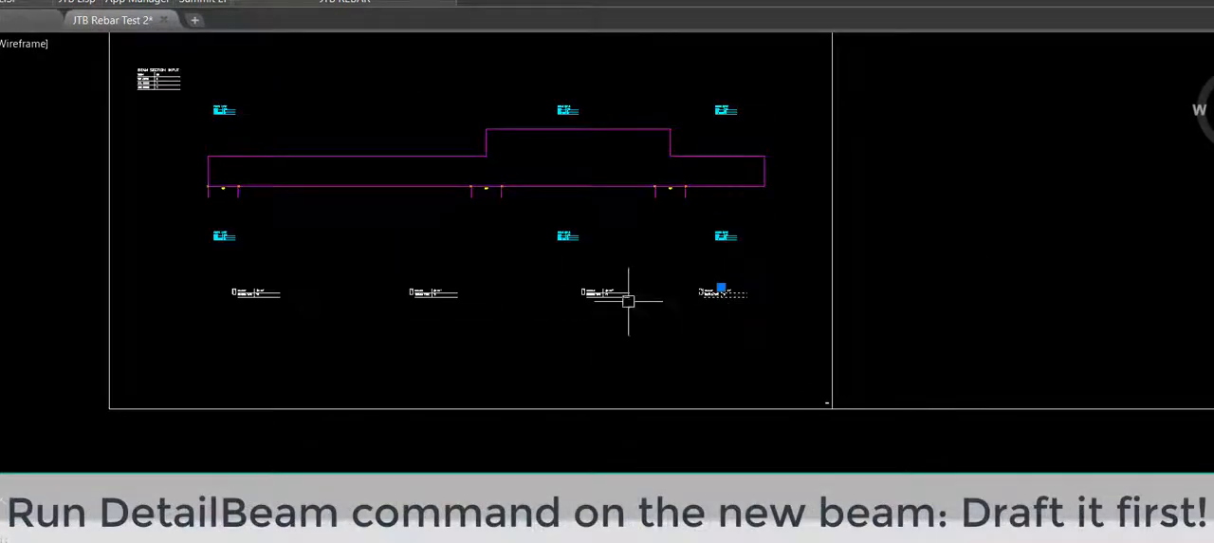
Step: Run the DETAILBEAM command and draft the beam details for the new beam and its input blocks
middle_click_drag(628, 301, 550, 421)
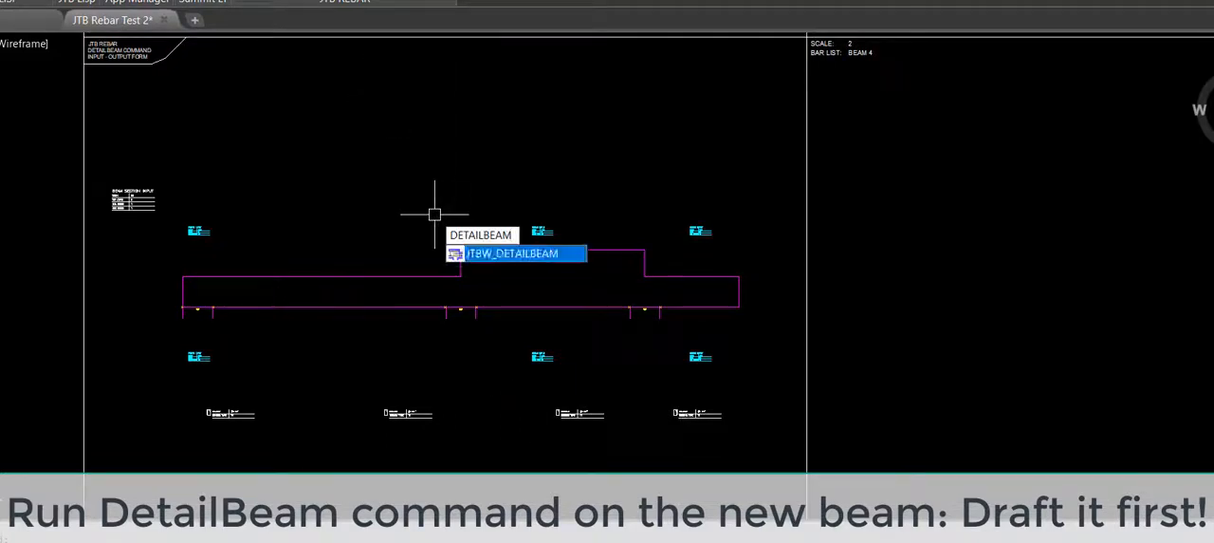
key("Return")
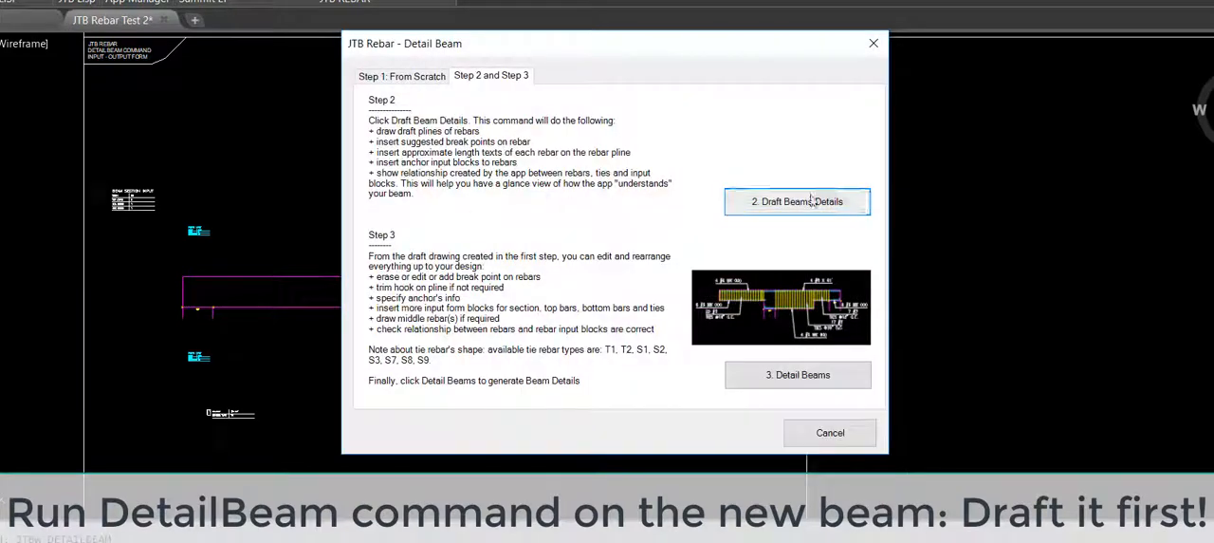
left_click(811, 201)
key("Return")
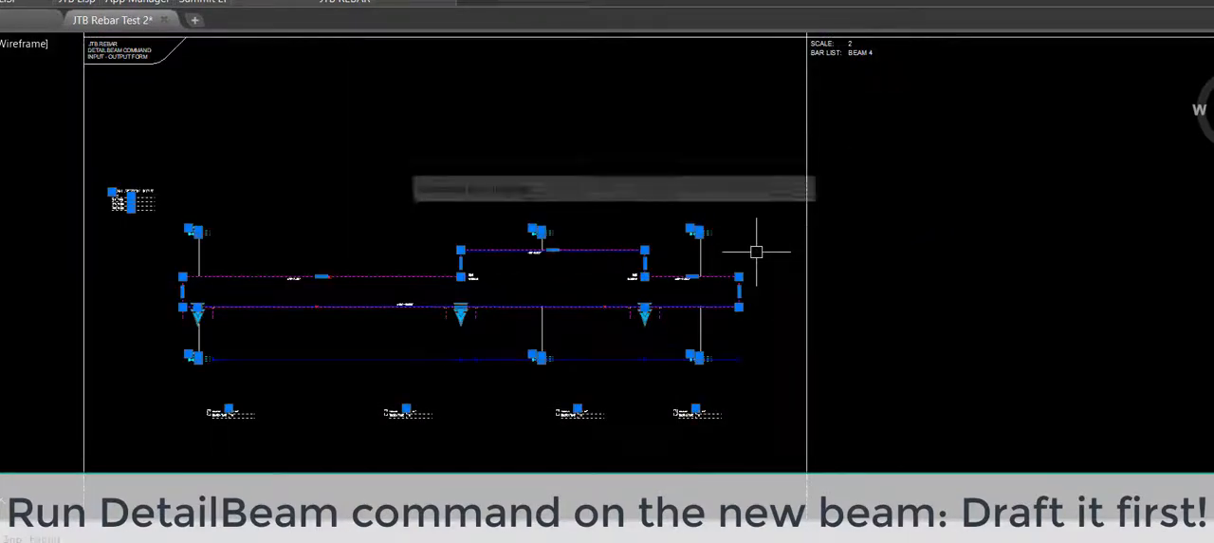
key("Escape")
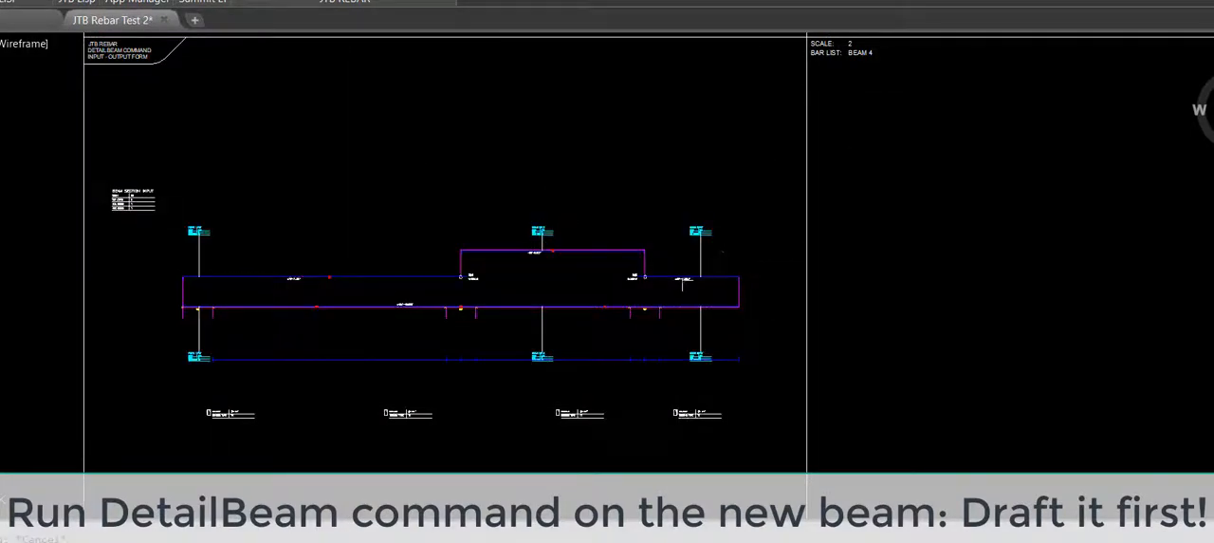
Step: Examine the draft rebar lines along the beam and the white lines linking them to the rebar inputs
scroll(186, 357, "up", 8)
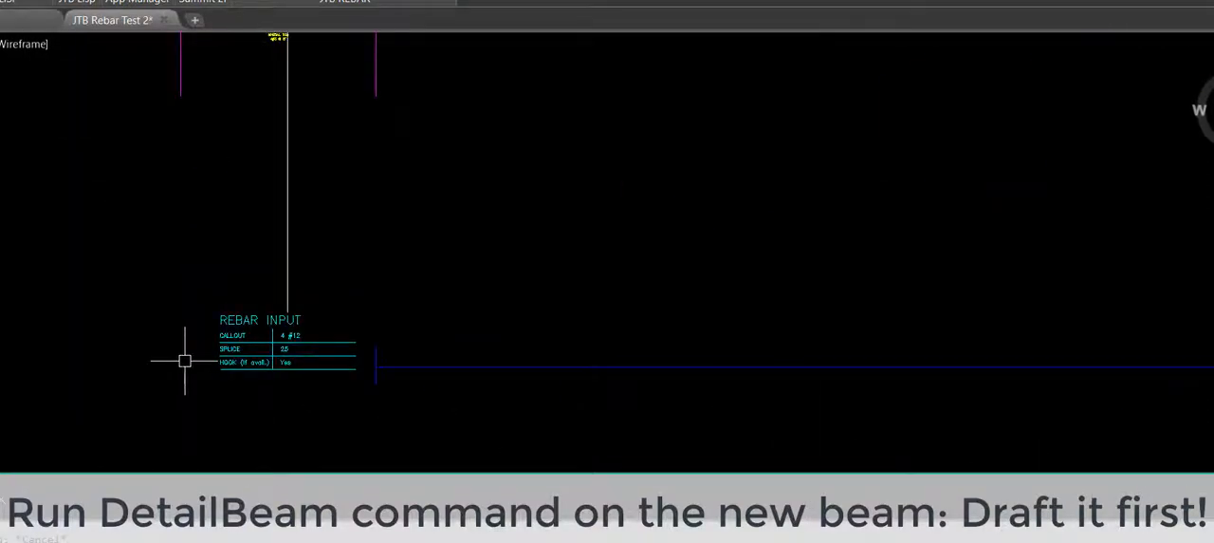
scroll(251, 325, "down", 2)
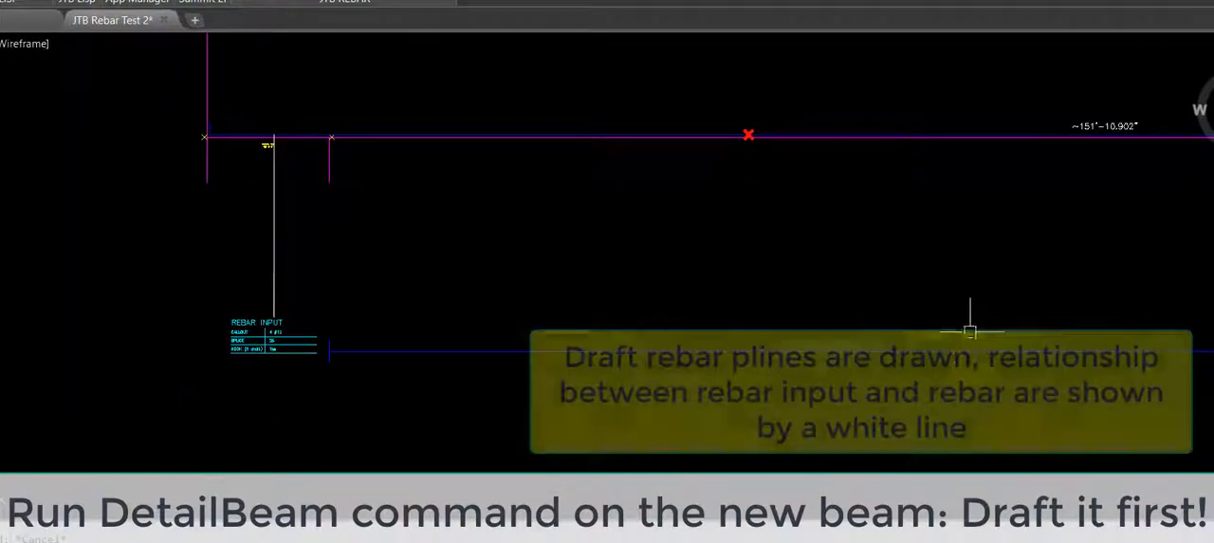
middle_click_drag(1071, 345, 316, 303)
middle_click_drag(234, 361, 677, 344)
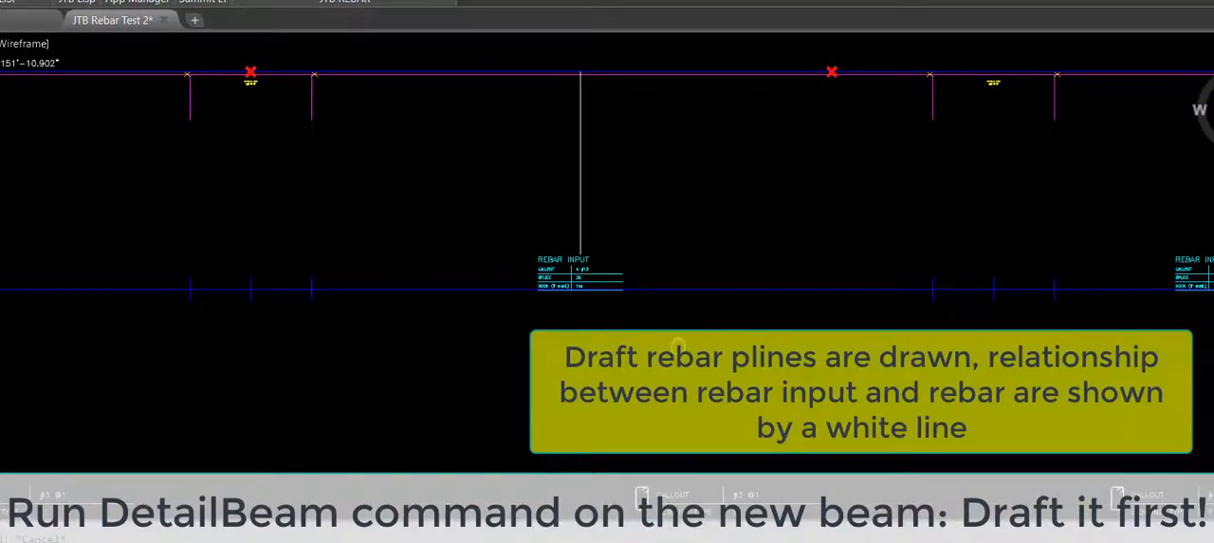
scroll(778, 275, "down", 2)
middle_click_drag(749, 304, 827, 311)
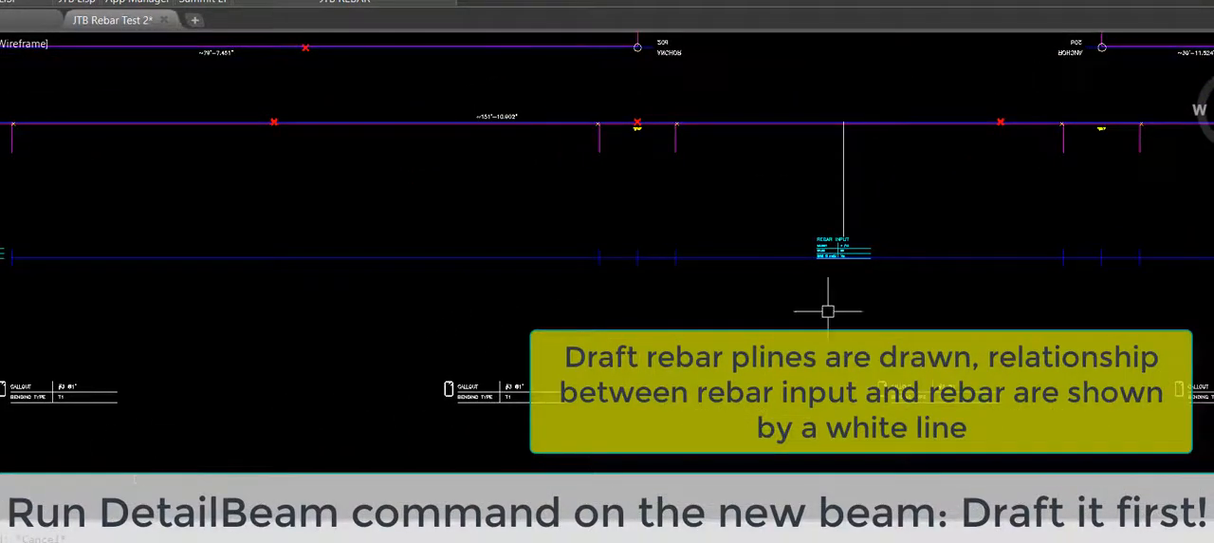
scroll(827, 311, "down", 2)
middle_click_drag(879, 246, 873, 277)
Step: Inspect the suggested break points and anchors on the top and bottom rebars across the beam
scroll(451, 200, "up", 8)
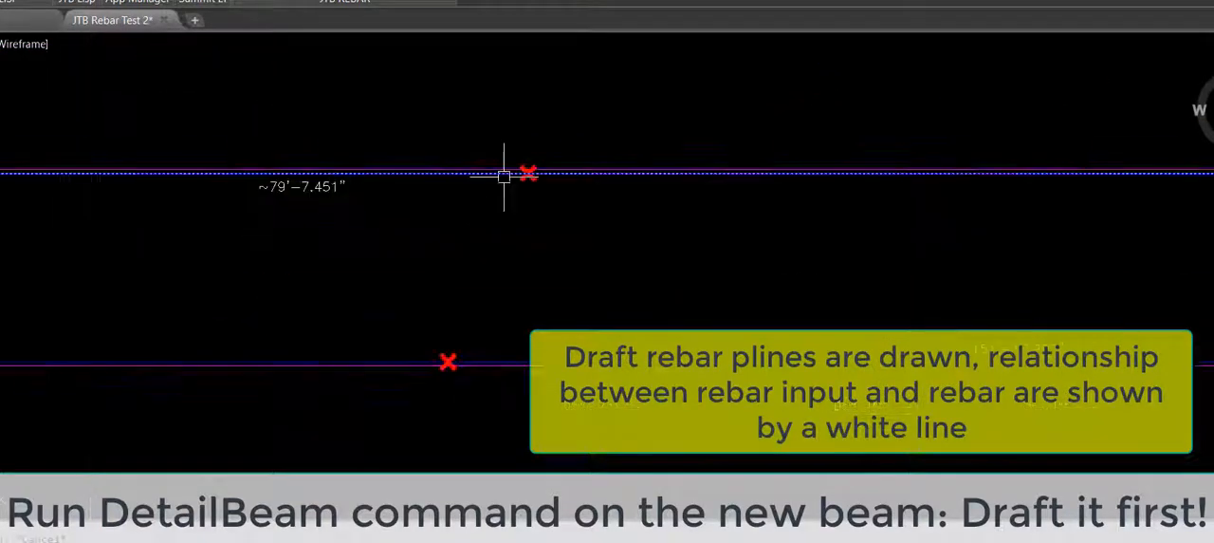
left_click(507, 133)
left_click(617, 249)
scroll(569, 167, "down", 3)
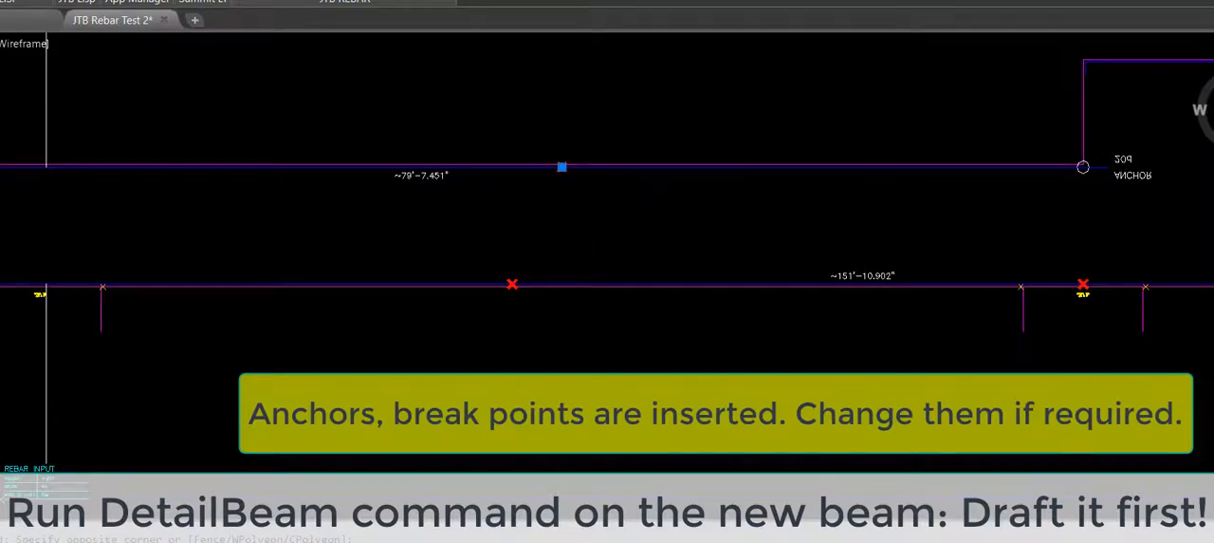
middle_click_drag(983, 227, 385, 291)
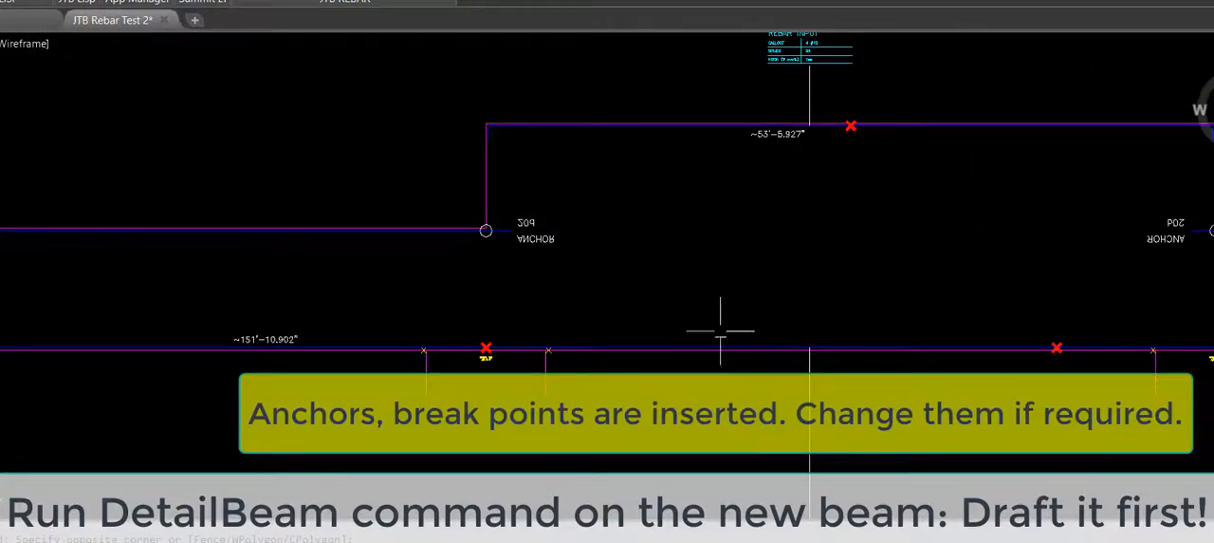
scroll(468, 361, "up", 6)
scroll(580, 351, "down", 4)
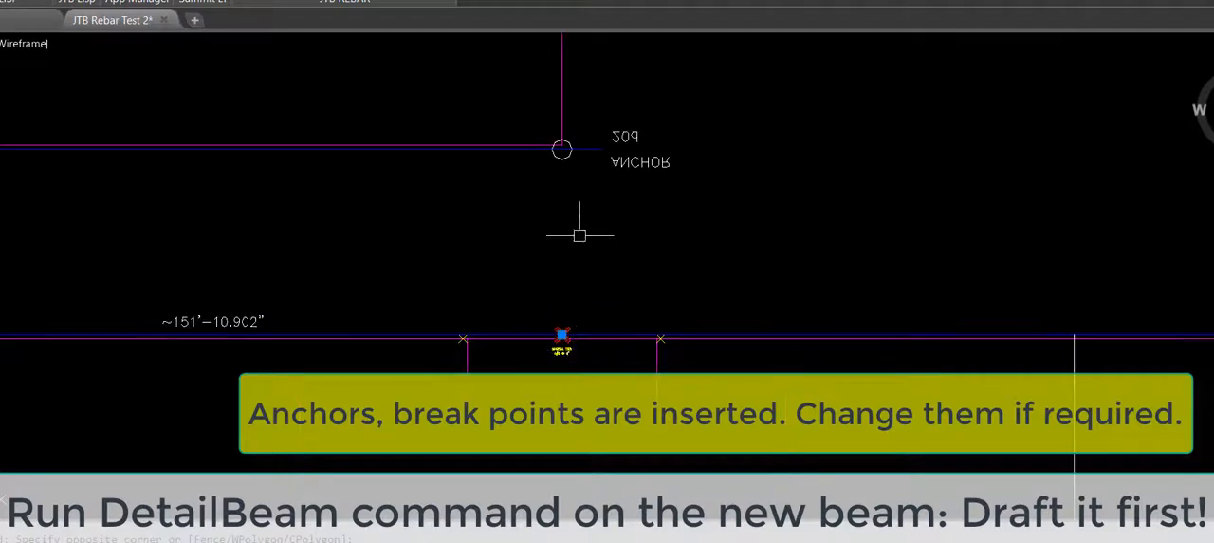
scroll(607, 115, "up", 2)
scroll(534, 236, "down", 5)
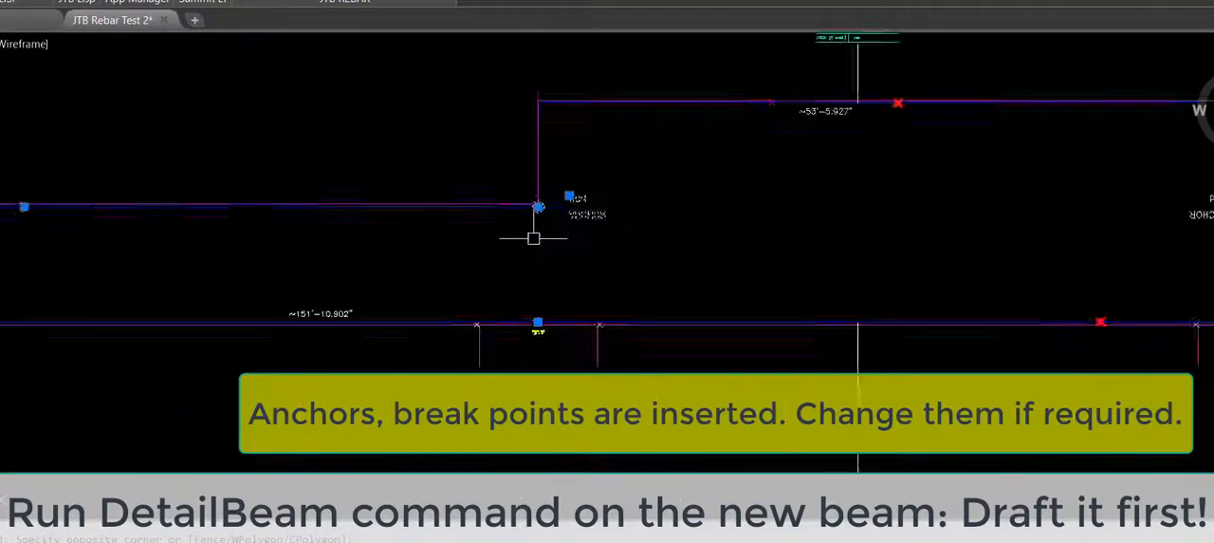
scroll(978, 223, "up", 2)
middle_click_drag(1000, 244, 662, 218)
scroll(624, 273, "up", 4)
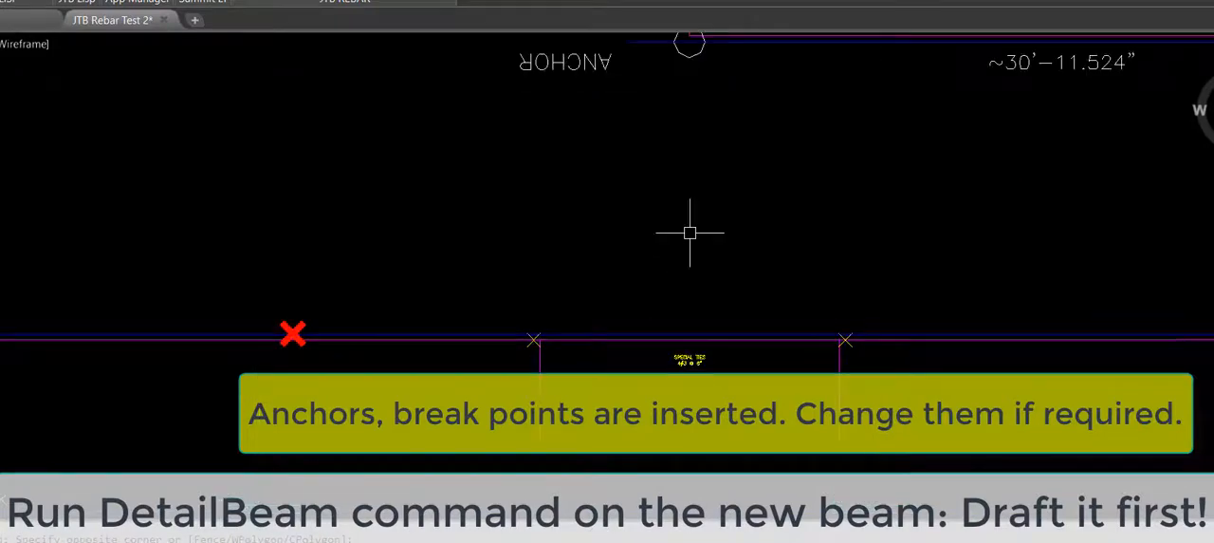
scroll(690, 233, "down", 4)
Step: Move the bottom rebar's break point between the second and third supports to the centre of the third support
scroll(555, 276, "up", 3)
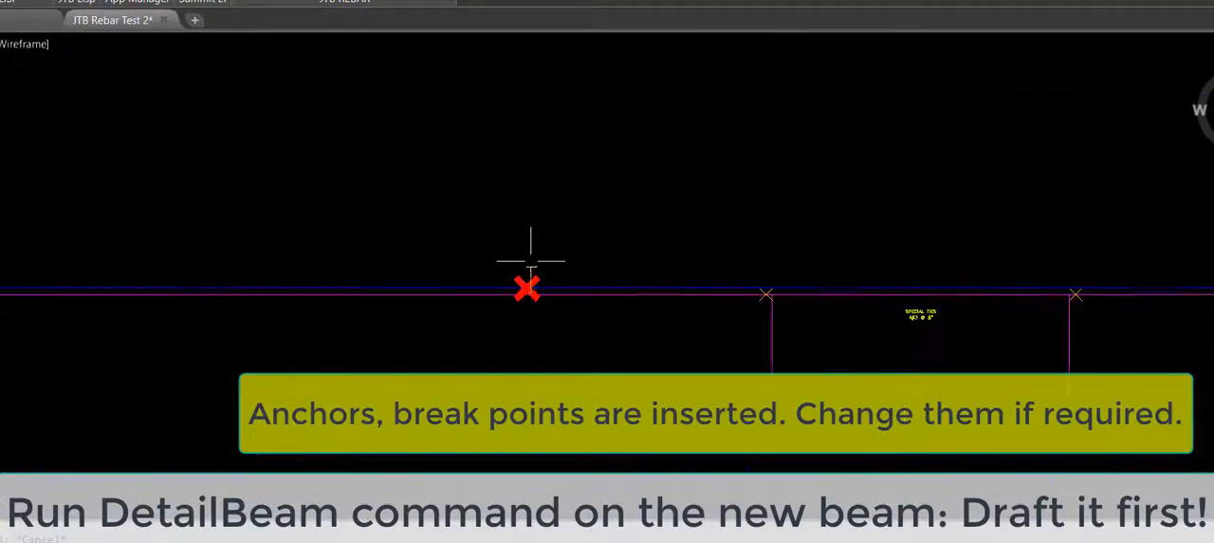
type("m")
key("Return")
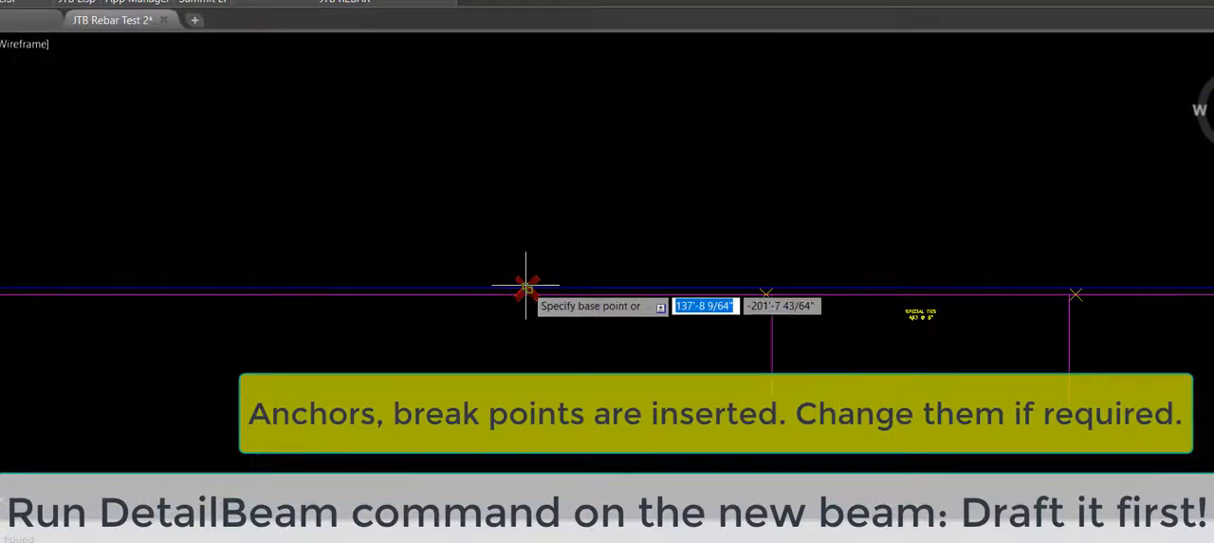
left_click(528, 287)
scroll(895, 256, "up", 2)
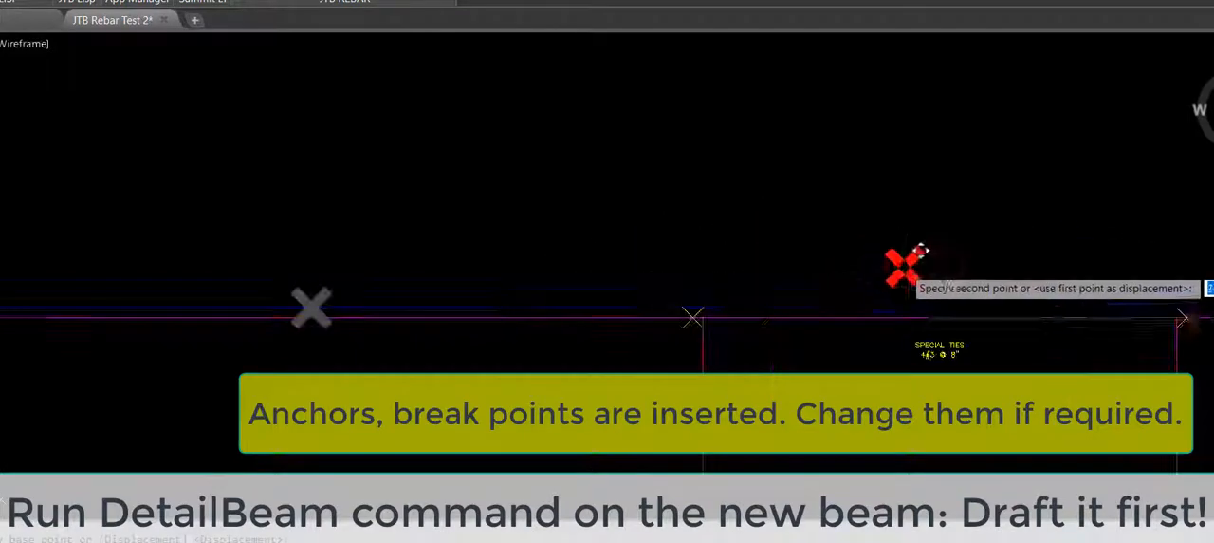
left_click(939, 306)
key("Return")
key("Escape")
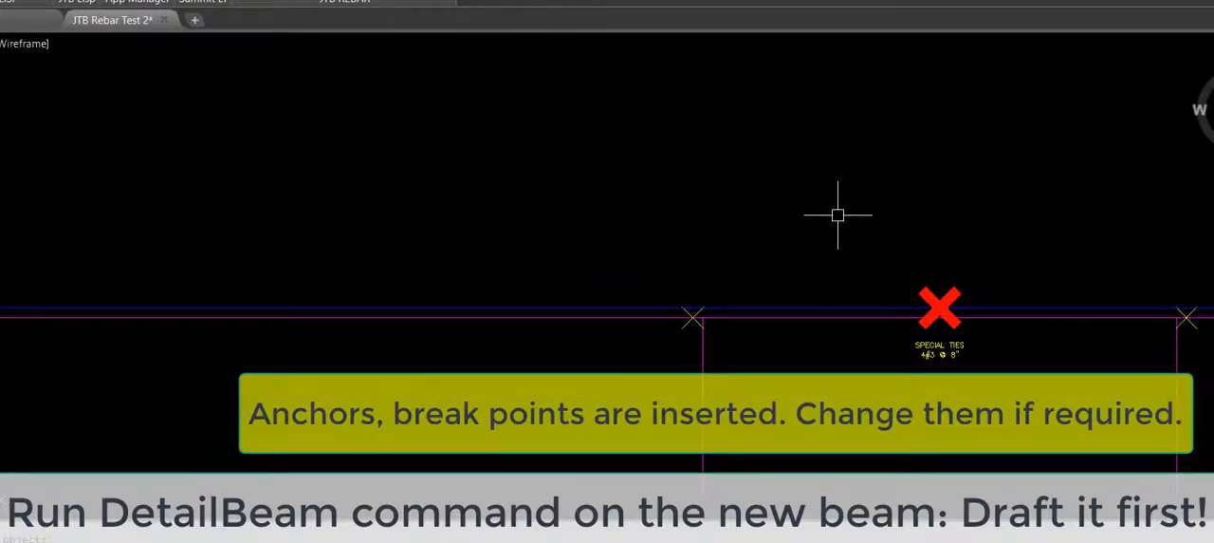
Step: Set the anchor value of both anchor blocks at the ends of the raised section to 30D
scroll(858, 248, "down", 5)
mouse_move(878, 229)
middle_mouse_down()
mouse_move(856, 254)
mouse_move(944, 269)
middle_mouse_up()
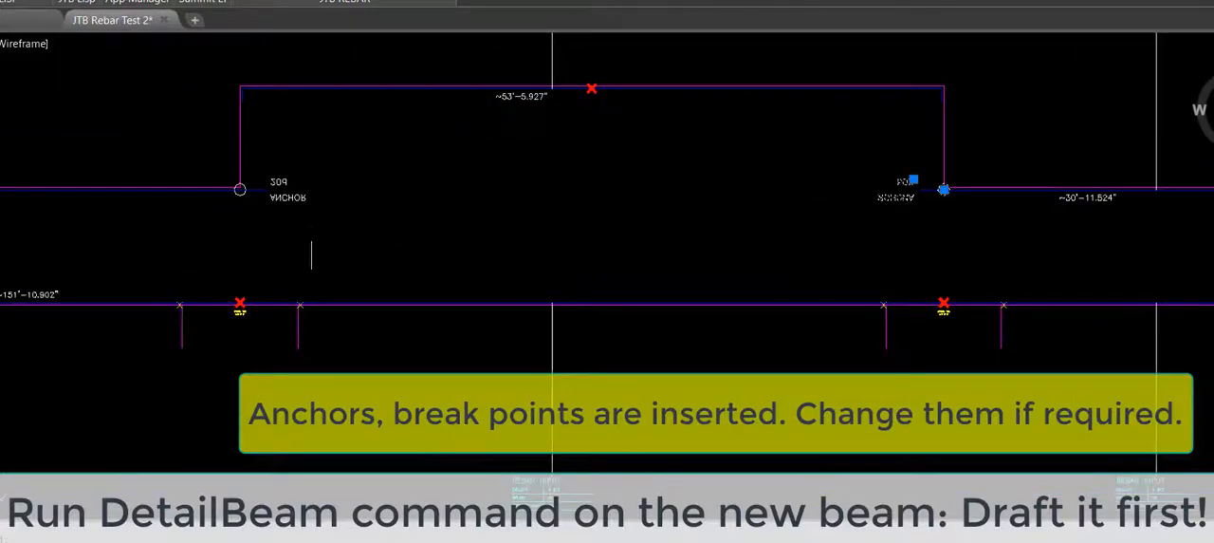
scroll(271, 229, "up", 2)
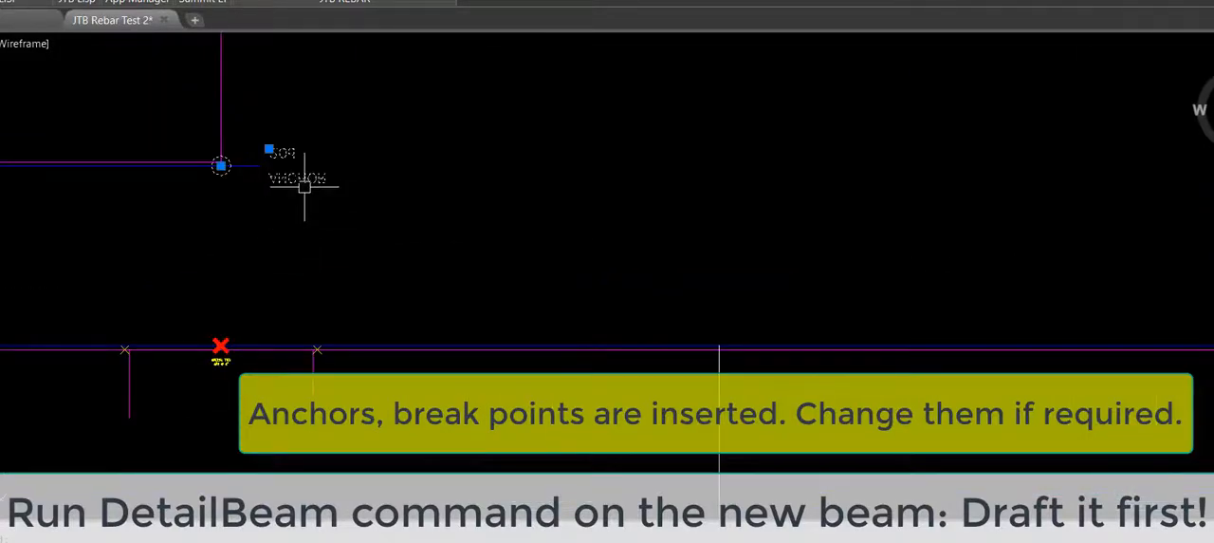
key("ctrl+1")
left_click(231, 444)
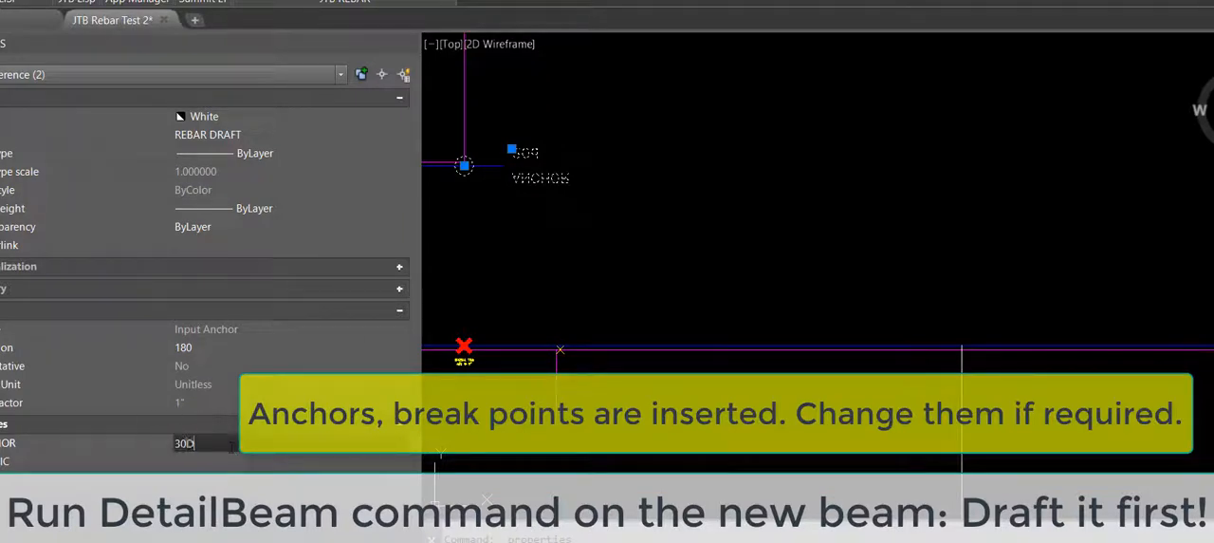
key("Return")
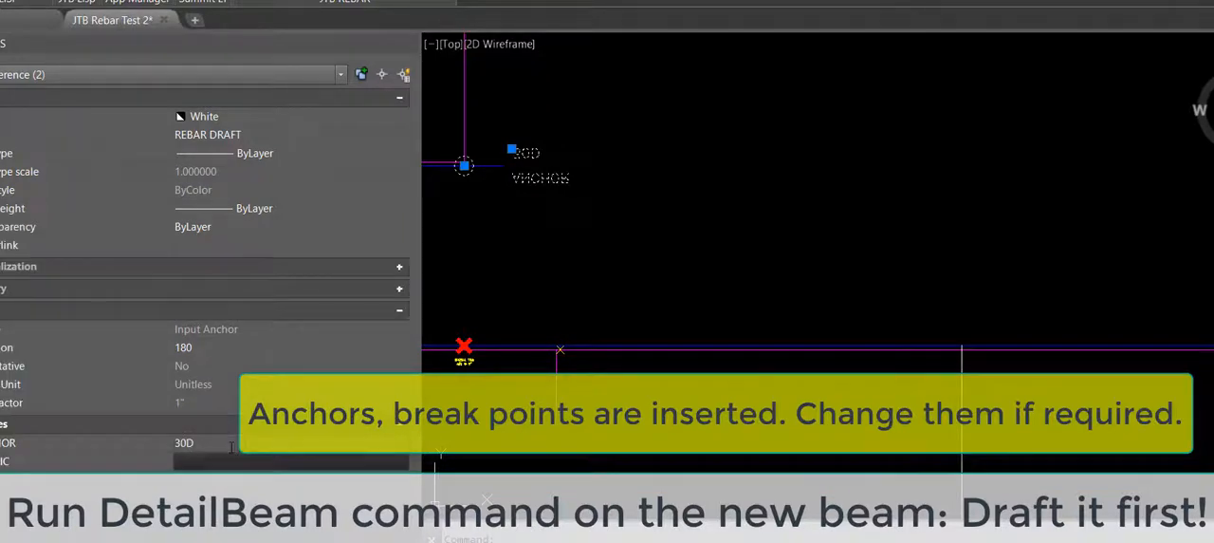
left_click(409, 44)
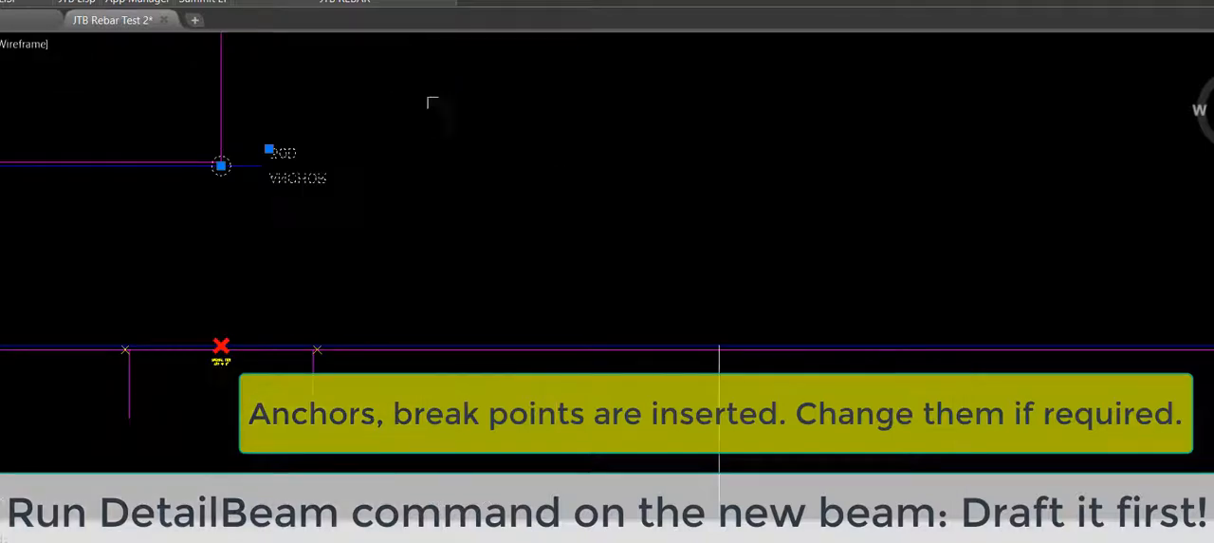
Step: Trim the hooks off both ends of the top rebar in the beam's raised section
scroll(503, 179, "down", 2)
scroll(581, 192, "up", 1)
middle_click_drag(589, 192, 640, 245)
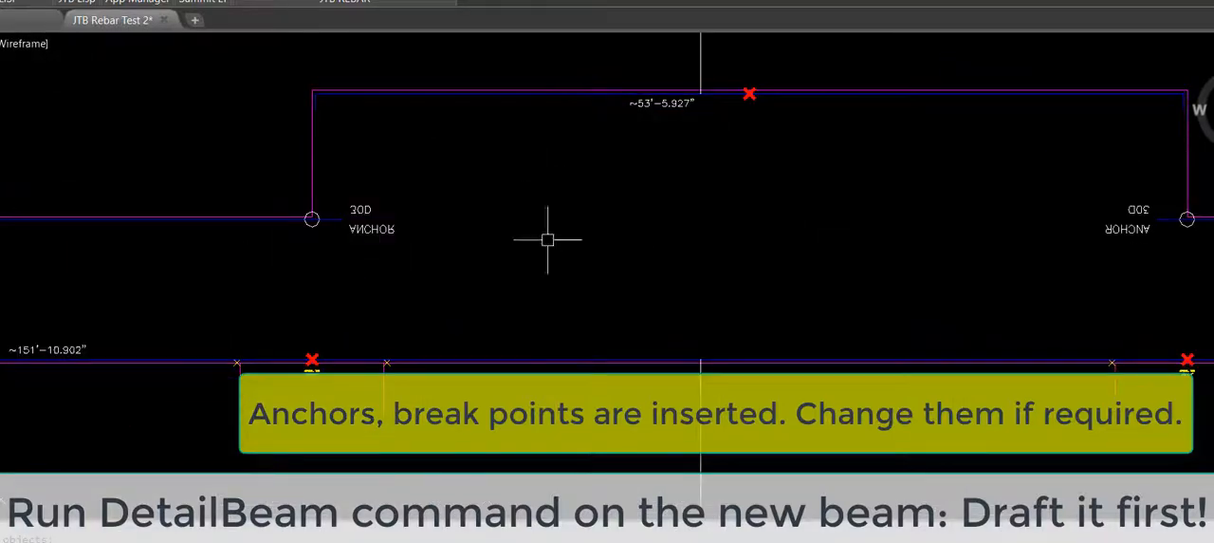
mouse_move(349, 280)
middle_mouse_down()
mouse_move(749, 282)
mouse_move(643, 371)
middle_mouse_up()
scroll(645, 180, "up", 2)
type("tr")
key("Return")
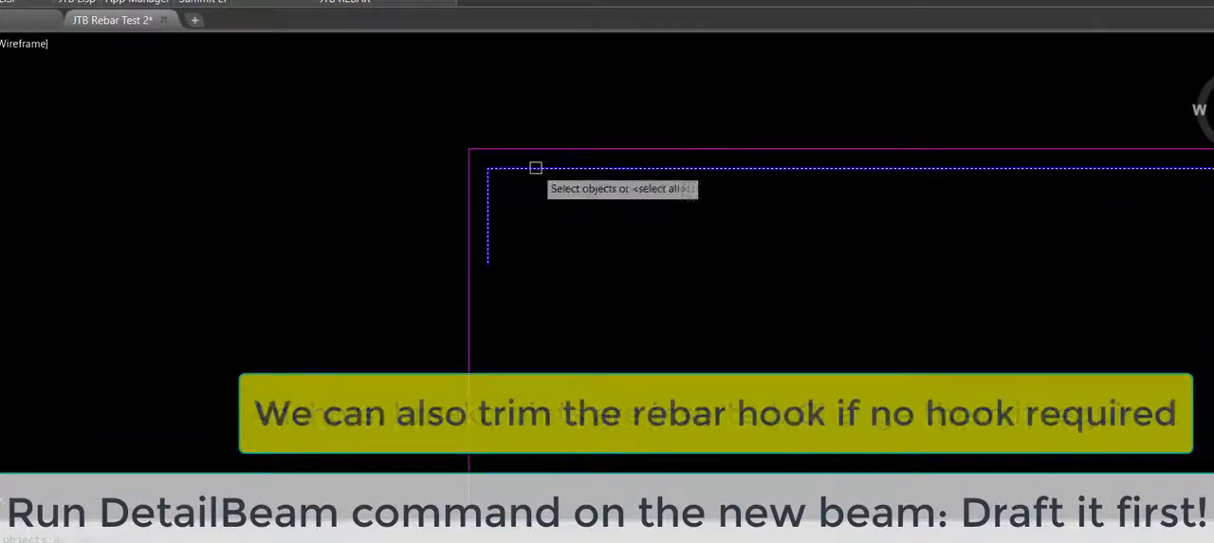
scroll(412, 260, "down", 5)
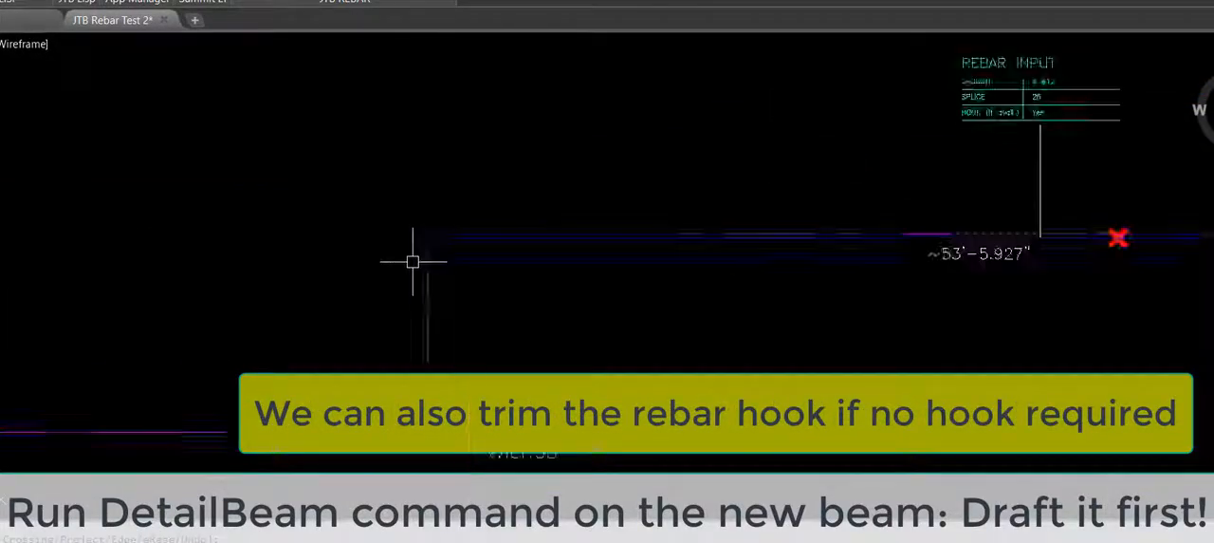
scroll(968, 254, "up", 5)
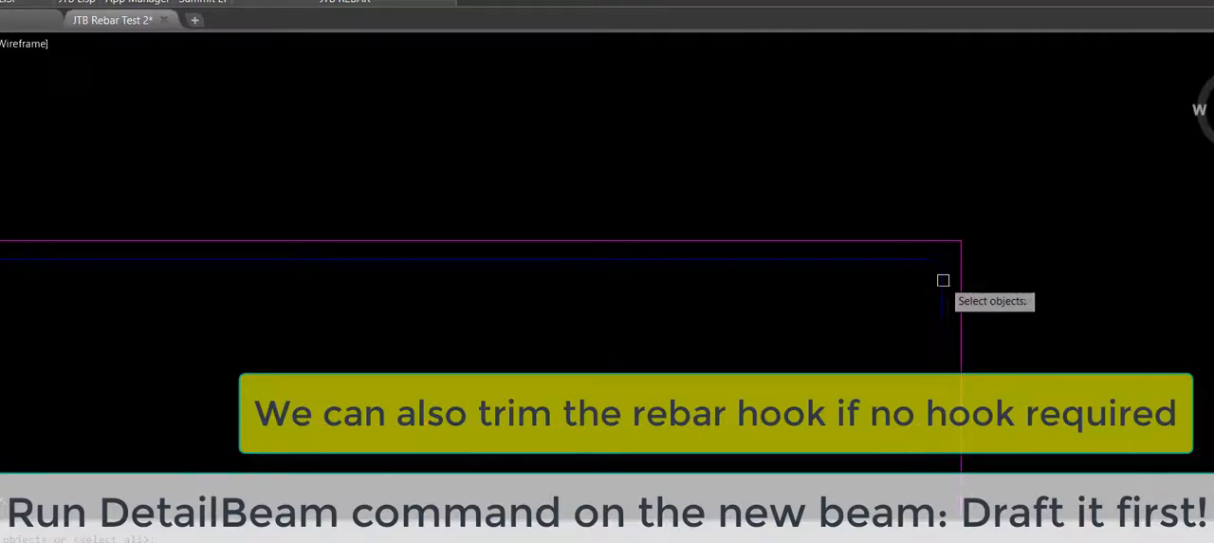
scroll(922, 261, "down", 4)
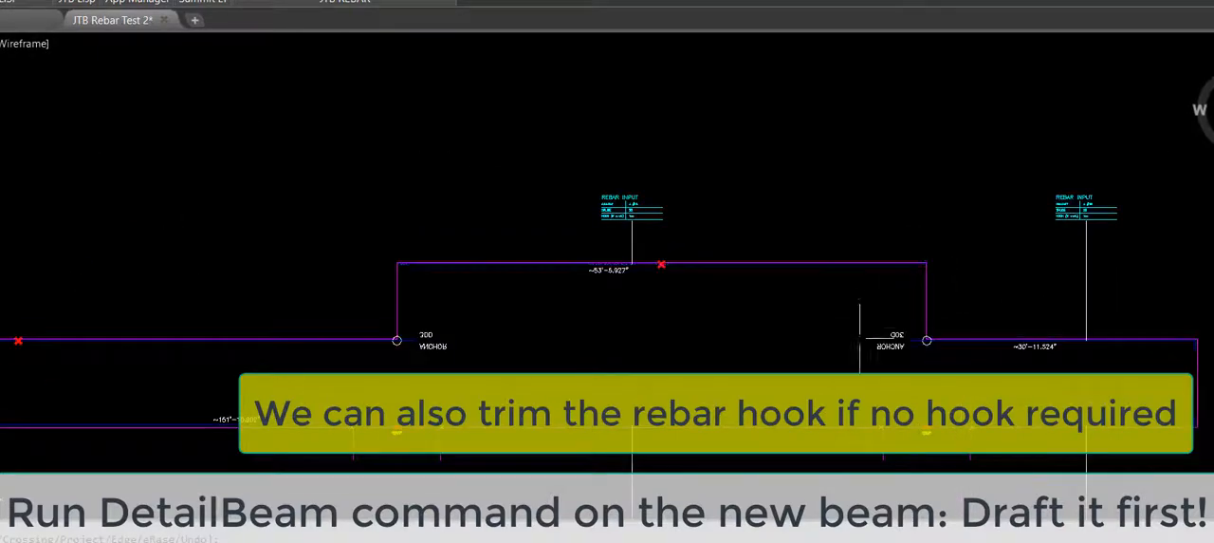
Step: Trim the hook off the top rebar at the beam's far left end
middle_click_drag(457, 367, 1073, 337)
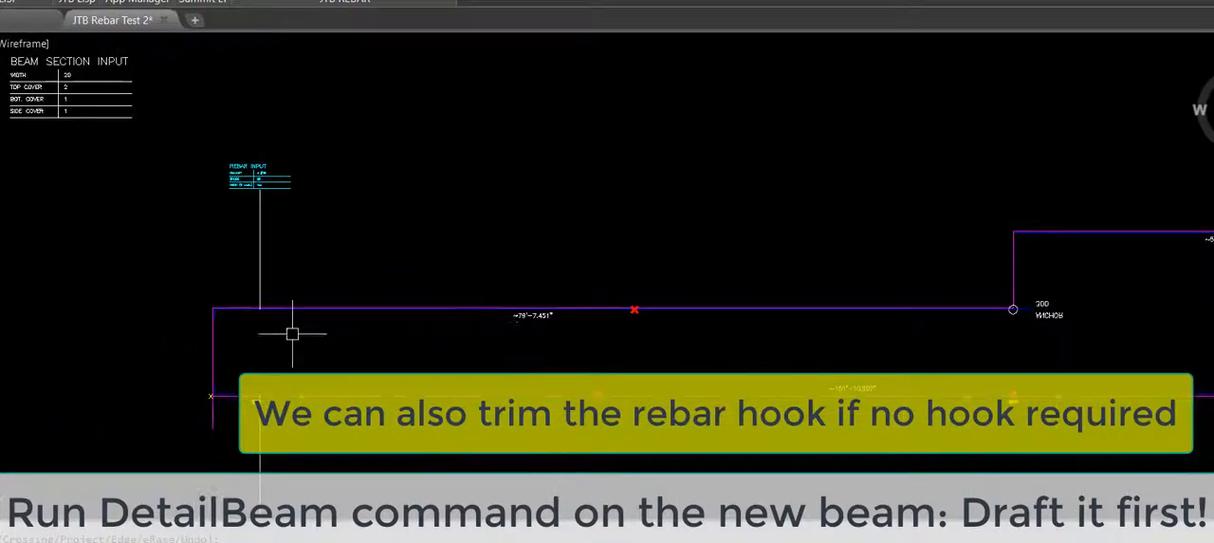
scroll(209, 321, "up", 10)
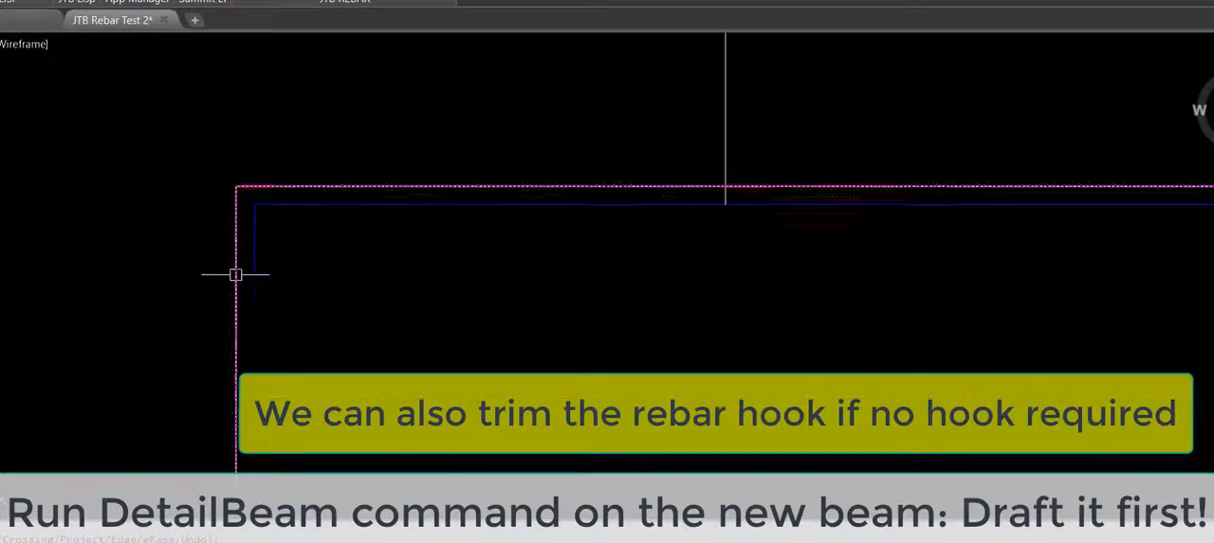
key("Return")
left_click(250, 251)
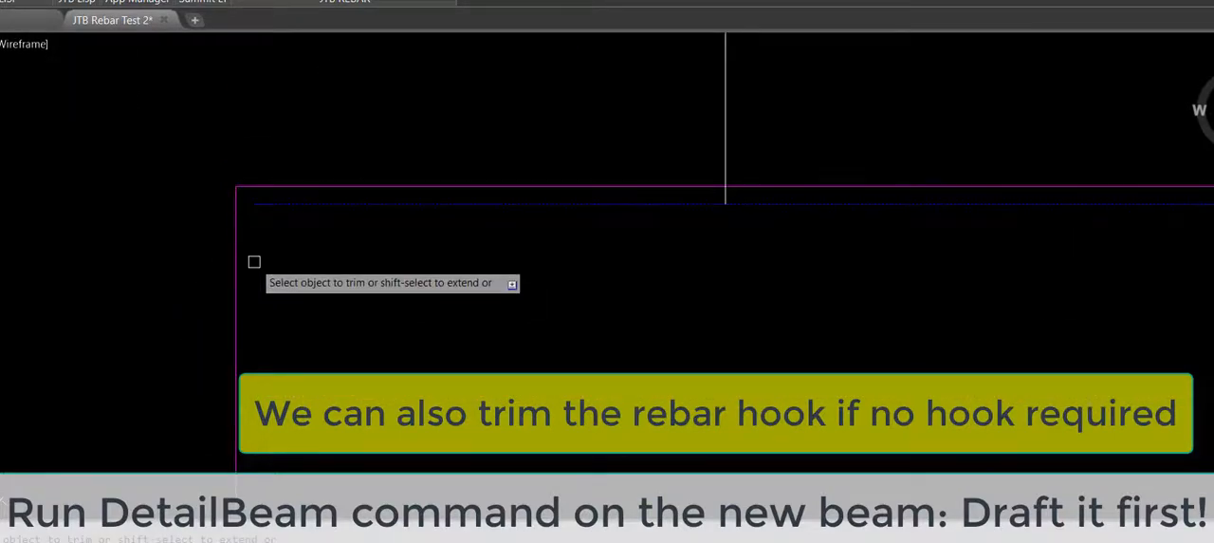
key("Return")
scroll(333, 217, "down", 8)
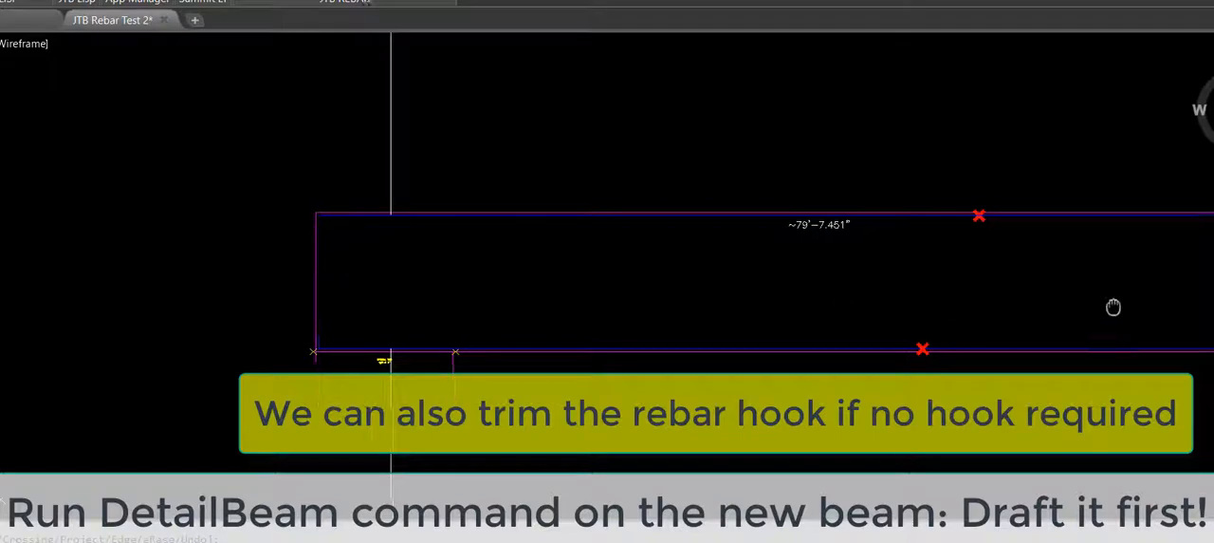
Step: Change the bar list name in the new beam's detailing input block to BEAM 5
middle_click_drag(1113, 306, 295, 284)
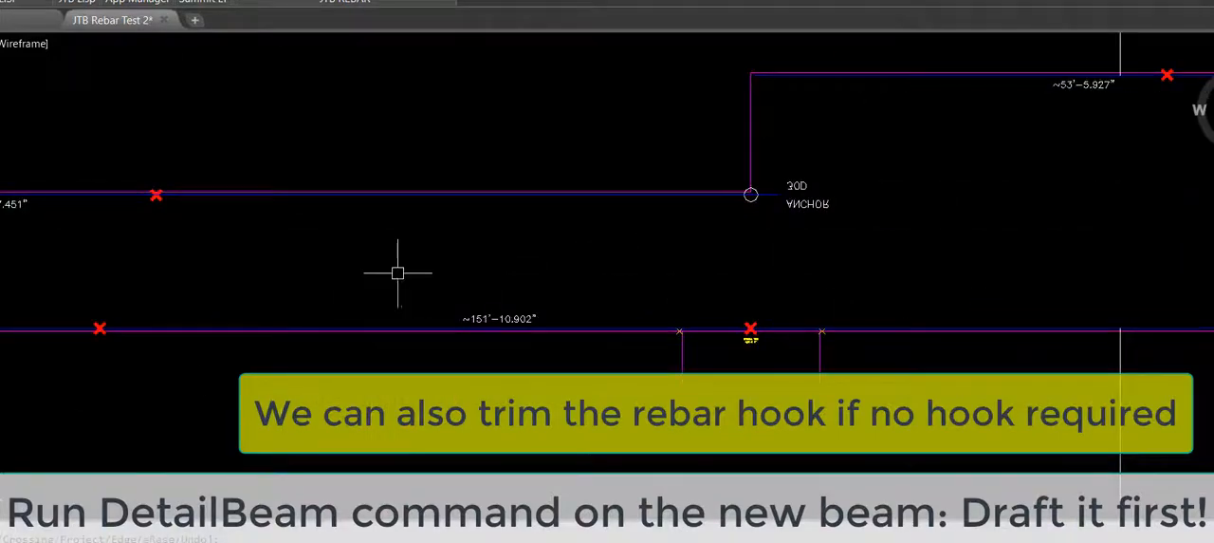
middle_click_drag(397, 274, 82, 302)
middle_click_drag(976, 210, 342, 246)
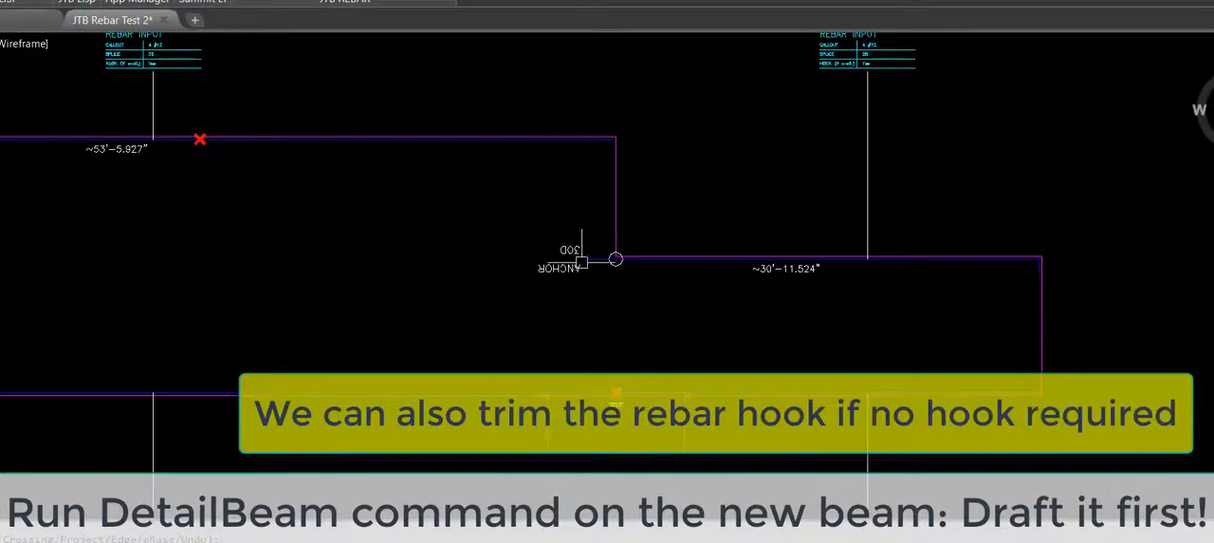
scroll(1006, 337, "up", 4)
middle_click_drag(1005, 336, 981, 321)
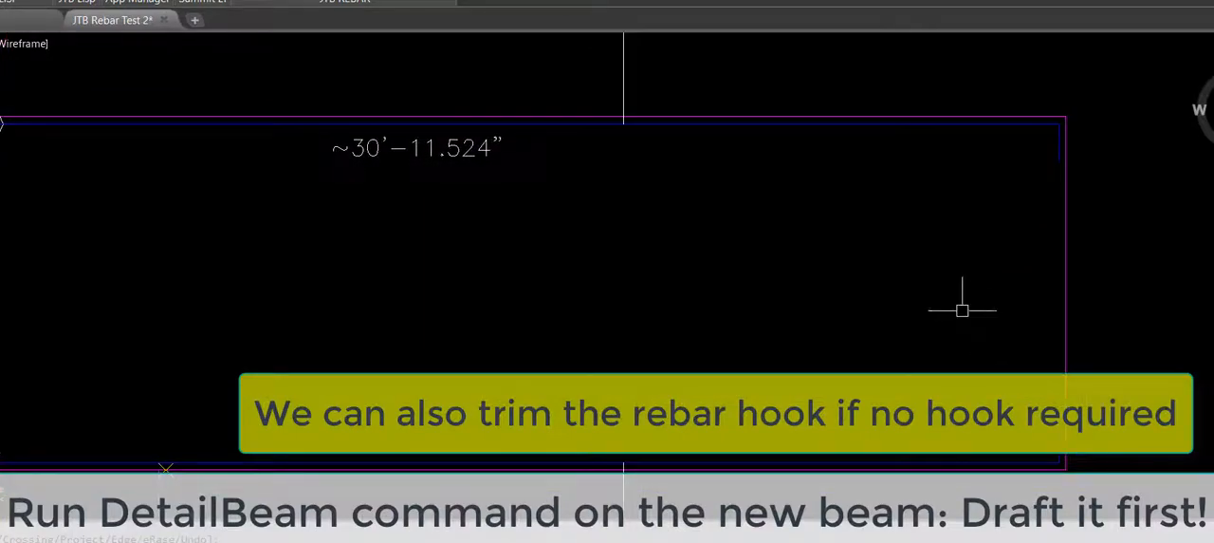
scroll(575, 271, "down", 8)
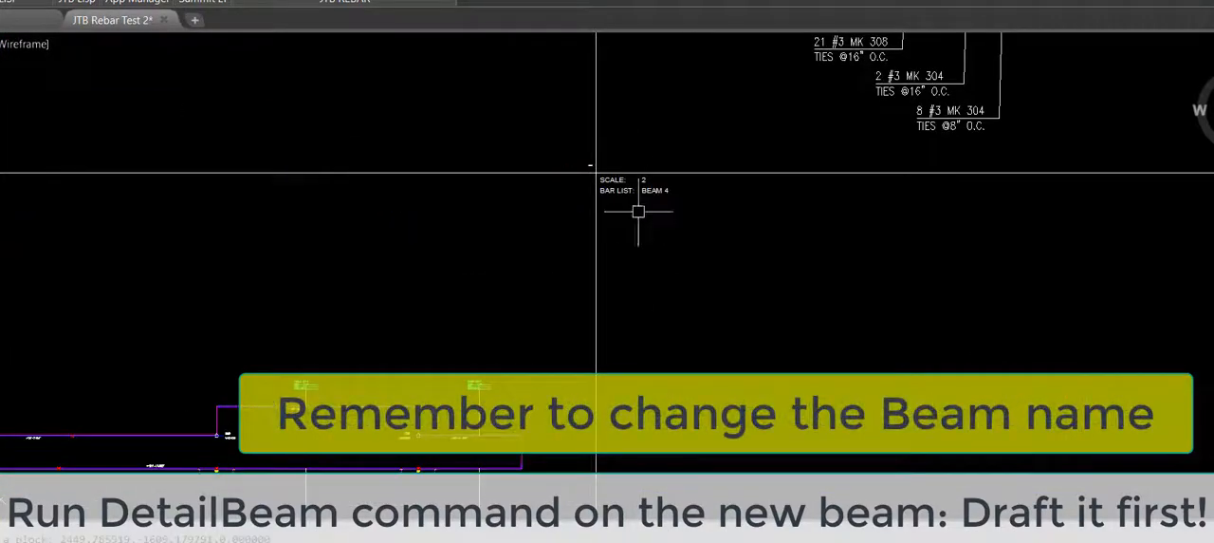
scroll(648, 190, "up", 6)
double_click(670, 181)
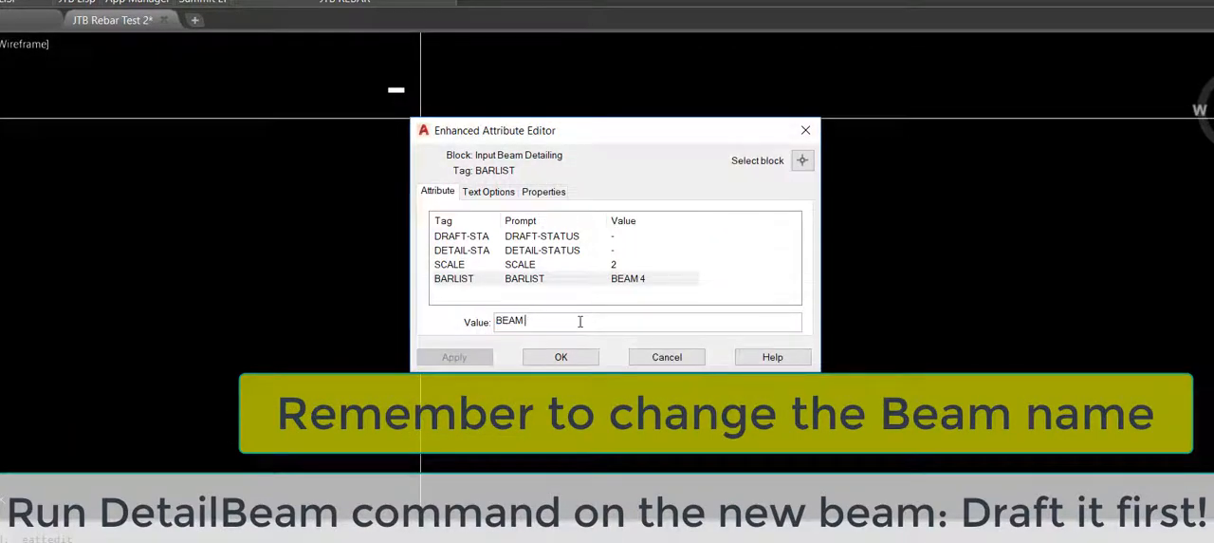
key("Return")
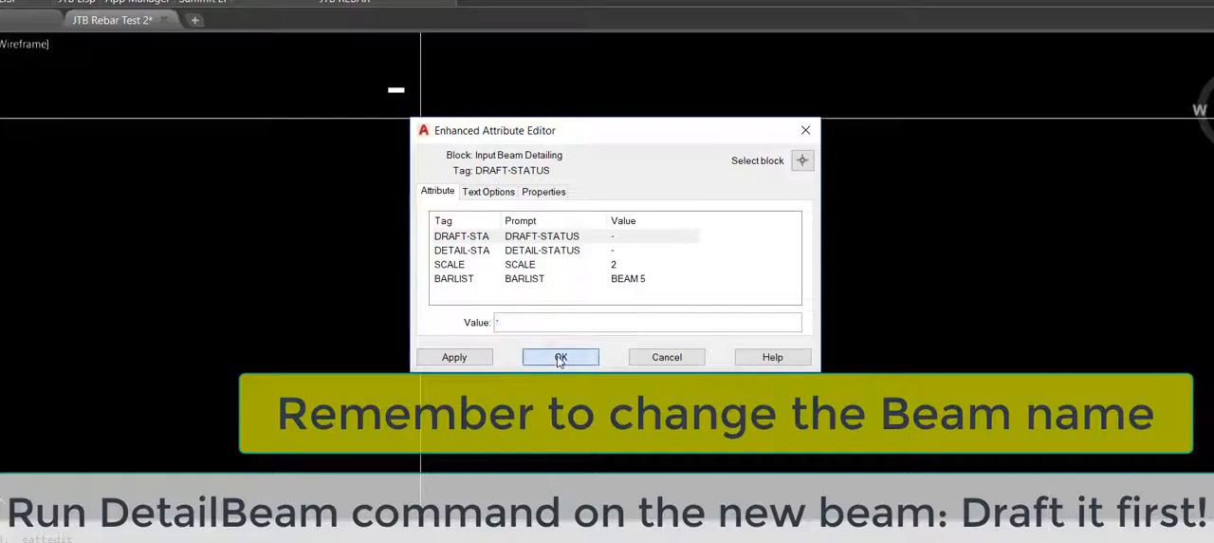
left_click(559, 358)
Step: Run the JTBW_DETAILBEAM command's Detail Beams stage to generate the details for Beam 5
scroll(561, 344, "down", 5)
middle_click_drag(582, 344, 709, 104)
type("DETA")
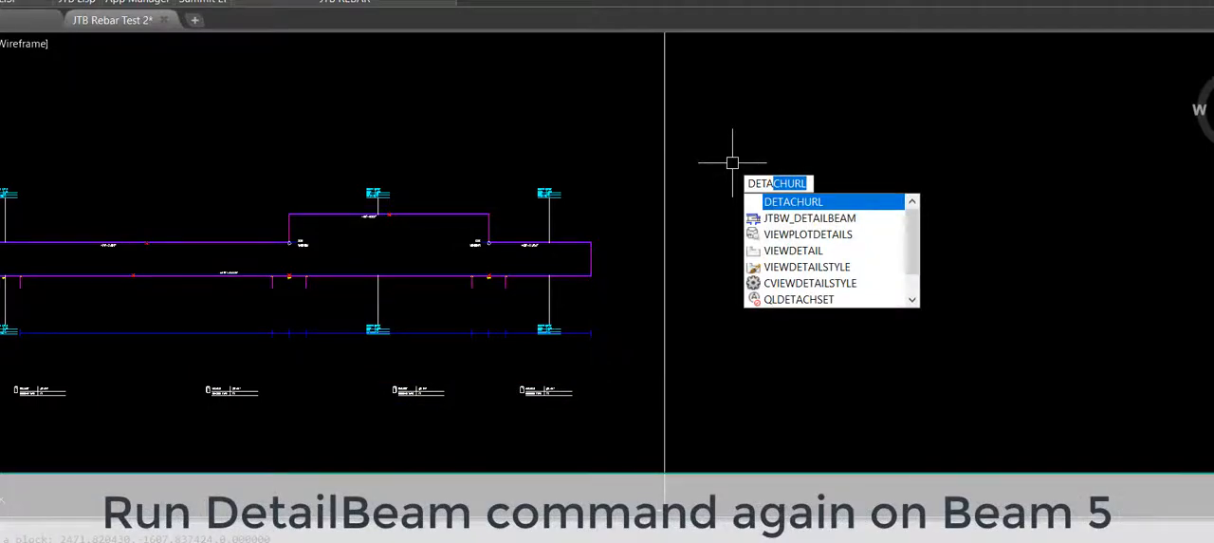
type("il")
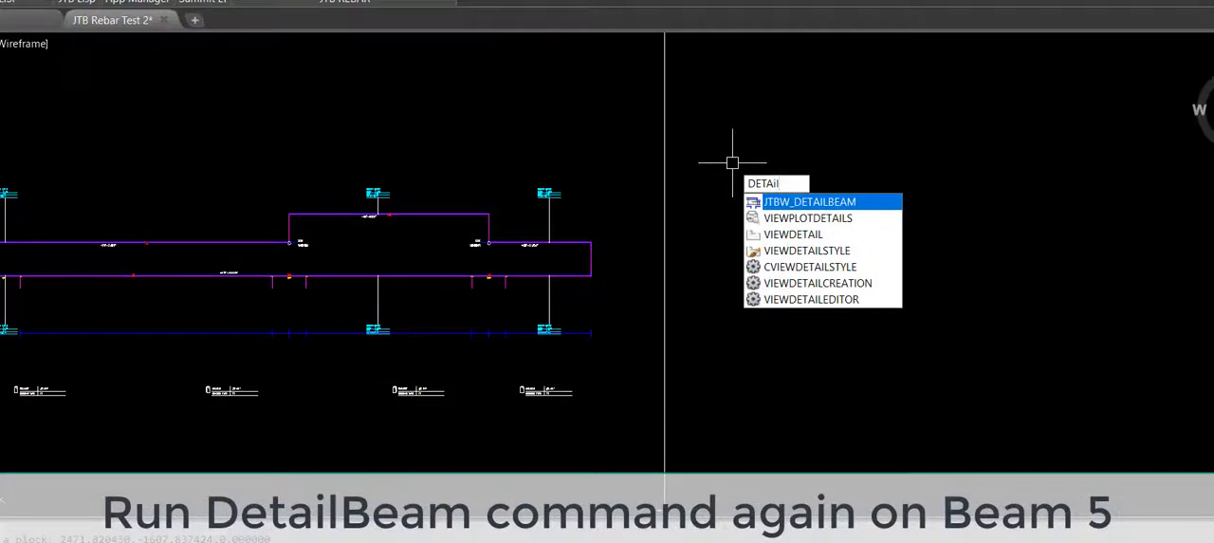
key("Return")
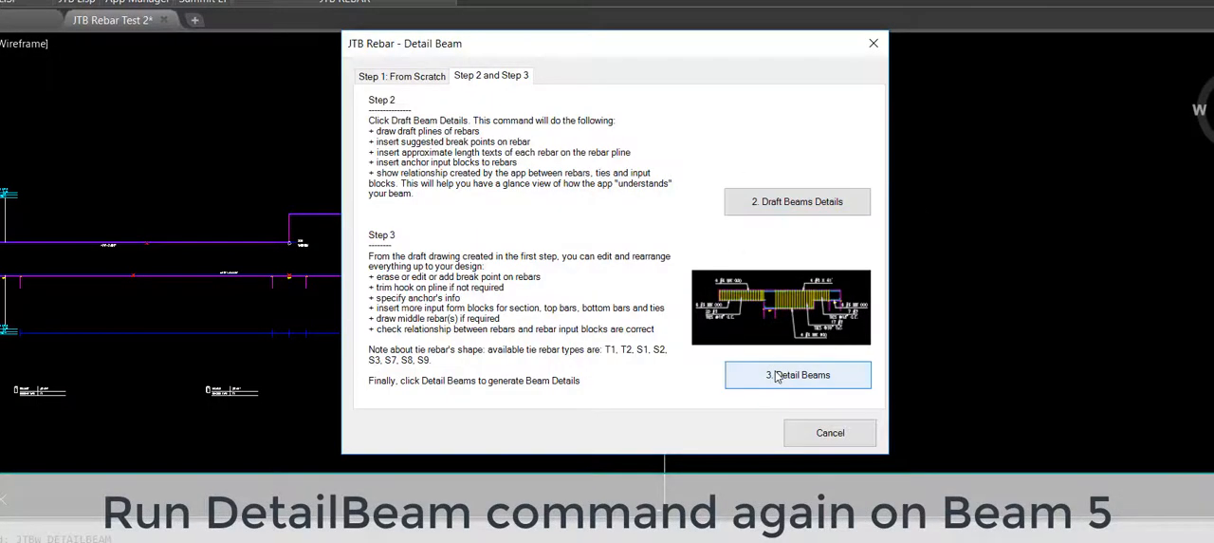
left_click(784, 374)
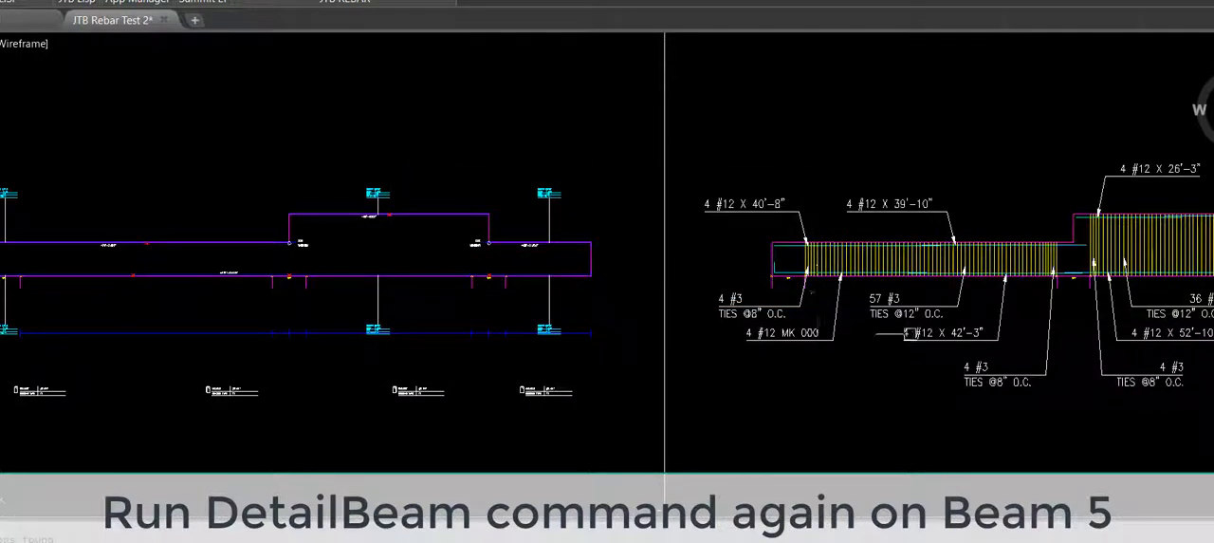
Step: Dimension the splice overlap between the two top rebars in the raised section of the Beam 5 detail
middle_click_drag(1084, 366, 623, 347)
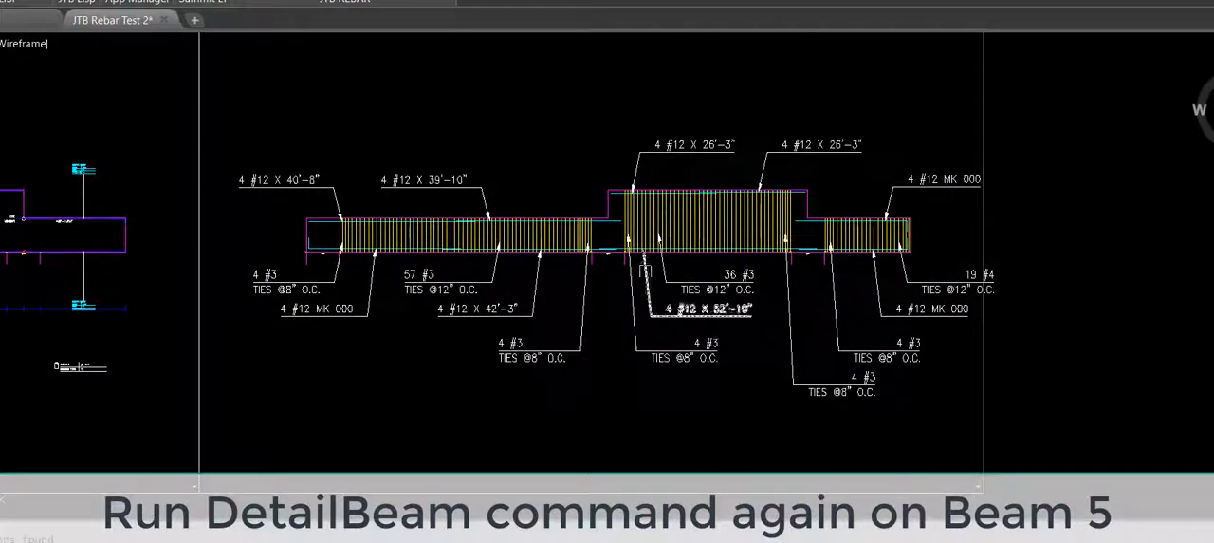
scroll(686, 183, "up", 6)
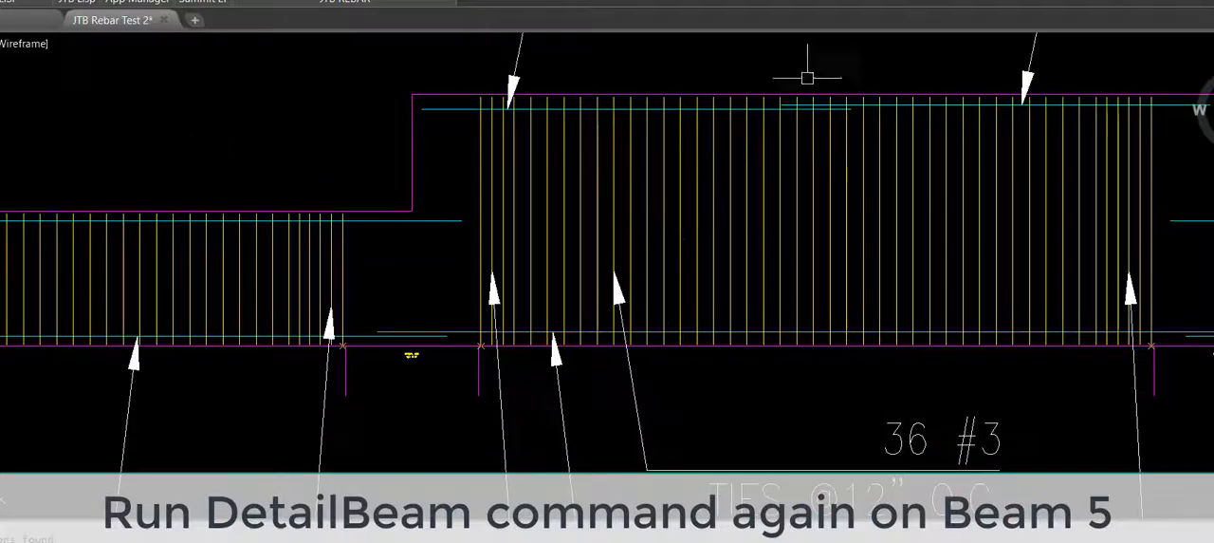
scroll(797, 74, "up", 2)
scroll(770, 95, "up", 4)
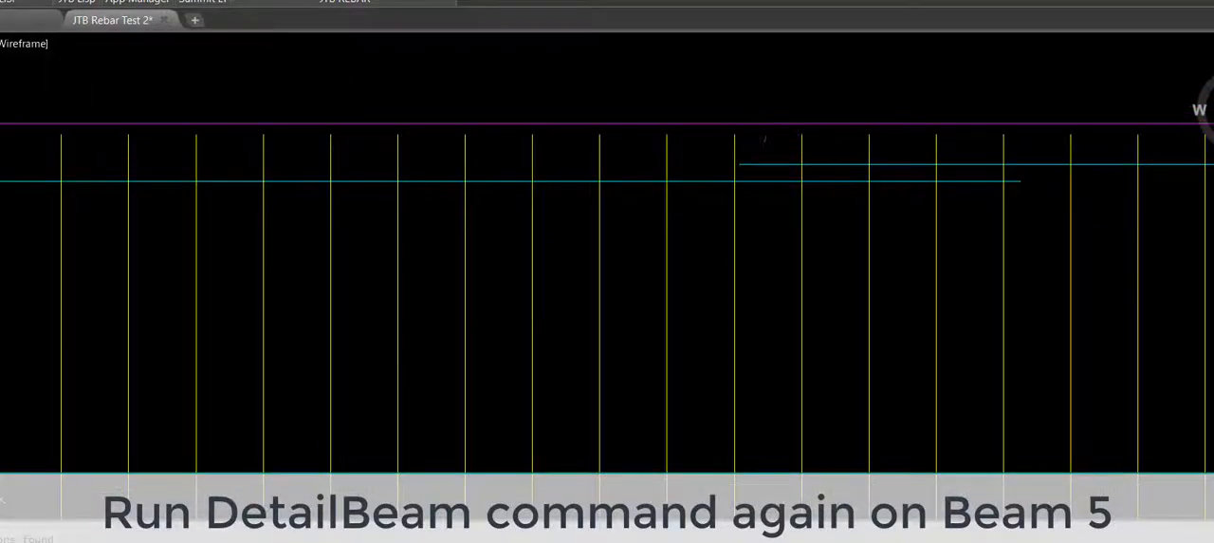
key("Return")
left_click(740, 164)
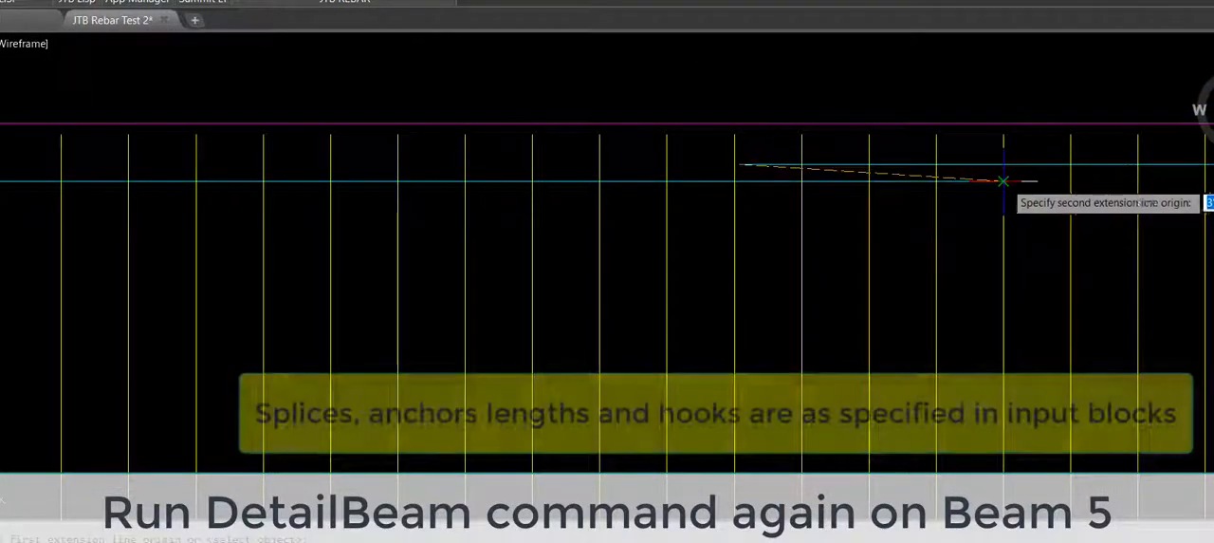
left_click(996, 180)
scroll(997, 192, "down", 2)
left_click(943, 112)
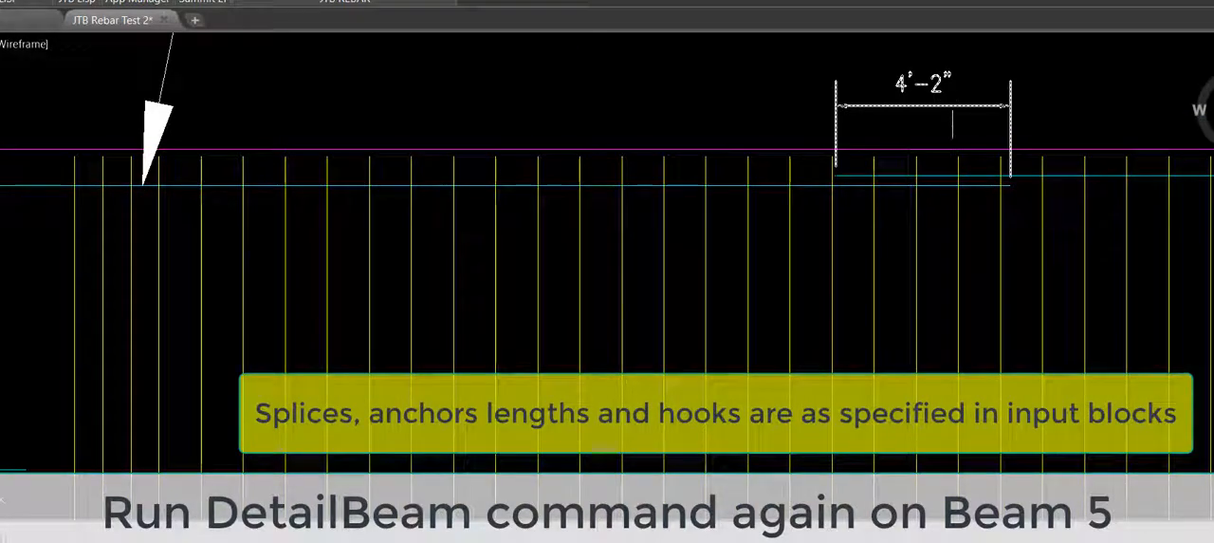
Step: Dimension the lower top rebar's anchor length beyond the left step corner of the raised section
scroll(939, 113, "down", 3)
scroll(548, 247, "up", 4)
key("Return")
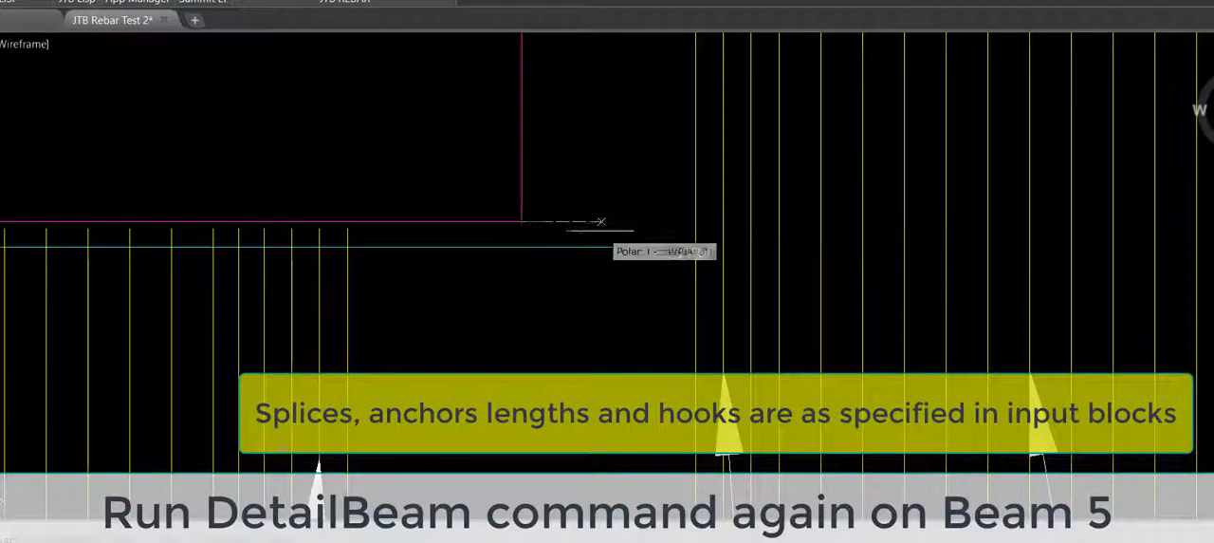
left_click(521, 220)
left_click(647, 247)
left_click(634, 150)
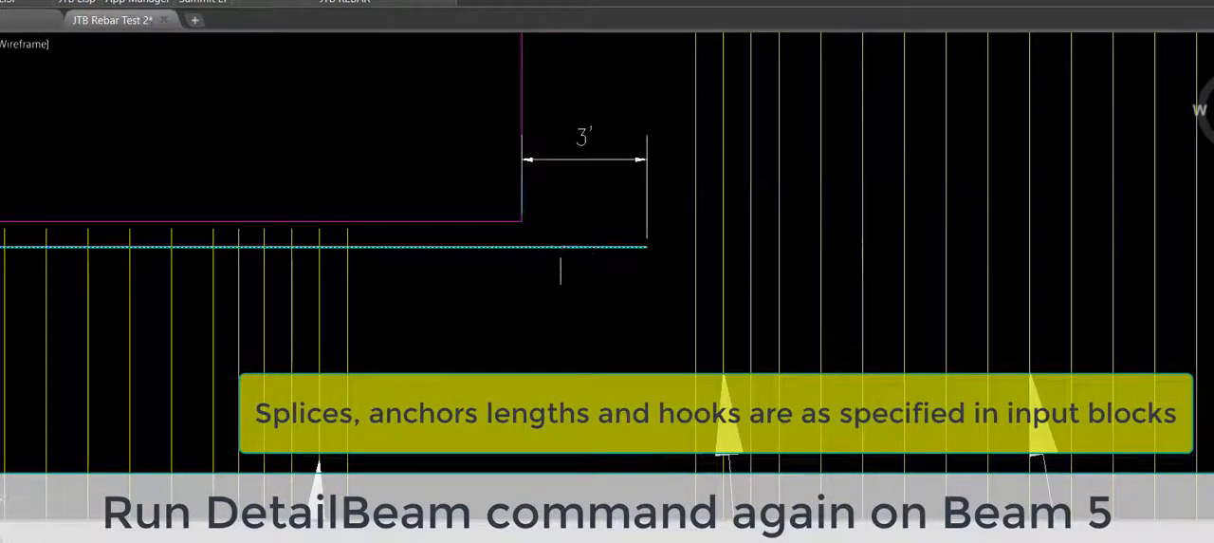
Step: Examine the rebar splices, anchors and end hooks across the raised section and right end span of the detail
scroll(564, 280, "down", 3)
middle_click_drag(952, 269, 480, 252)
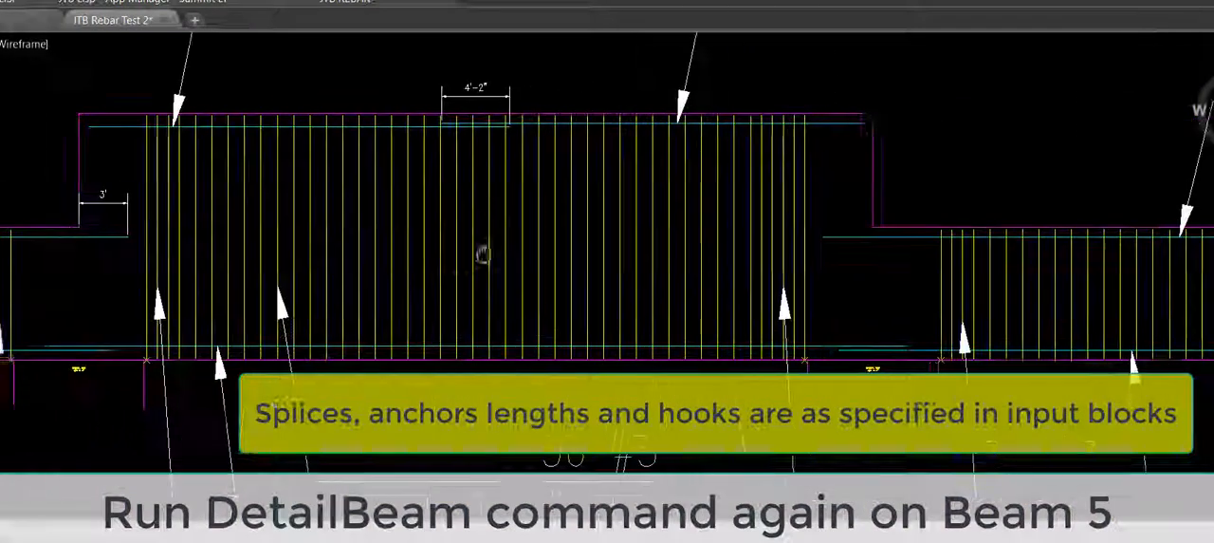
middle_click_drag(1130, 290, 790, 315)
scroll(913, 389, "up", 2)
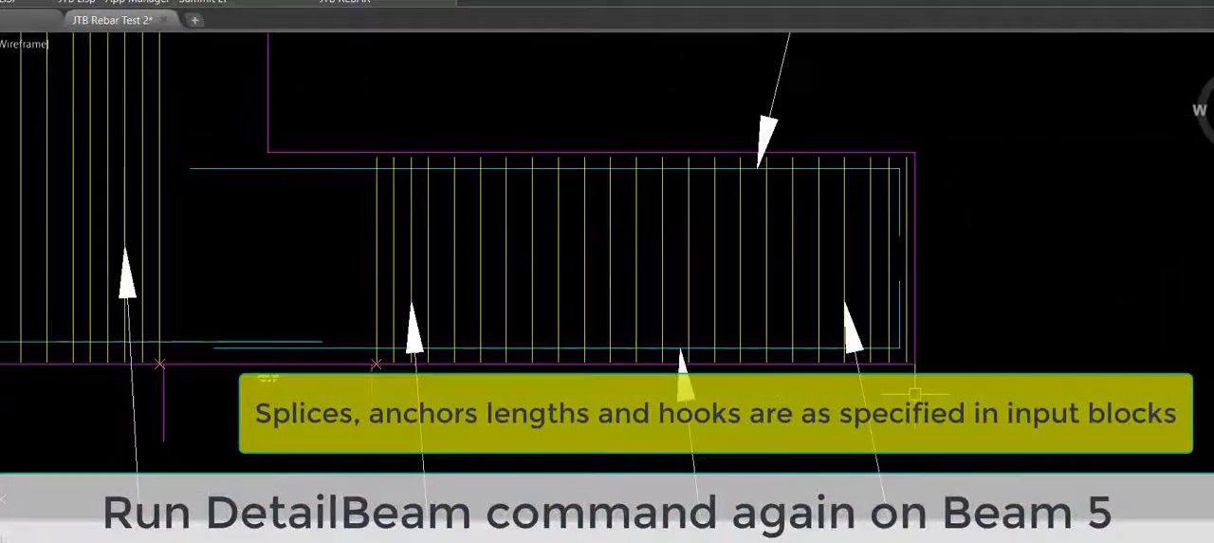
scroll(889, 349, "down", 2)
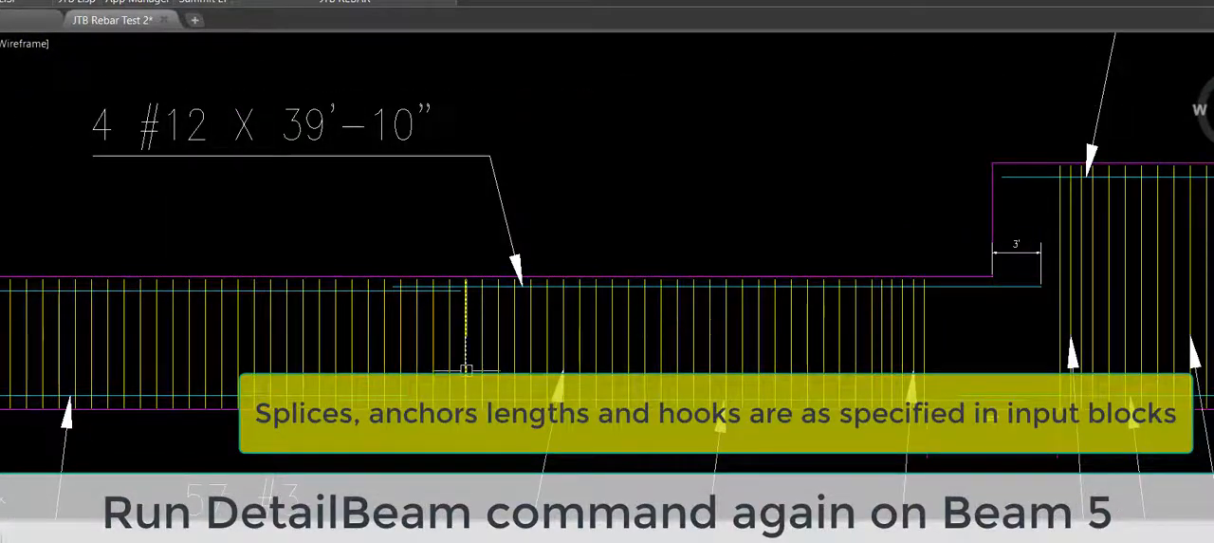
mouse_move(466, 370)
middle_mouse_down()
mouse_move(1028, 304)
mouse_move(298, 317)
middle_mouse_up()
scroll(306, 311, "down", 3)
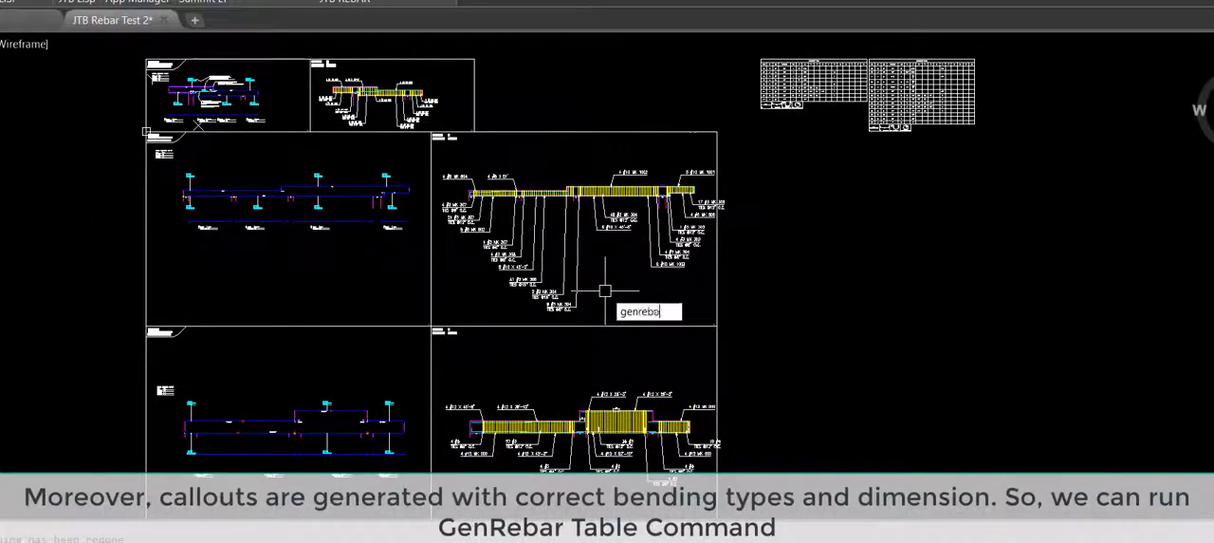
Step: Generate rebar tables from JTB Rebar Test 1.dwg and JTB Rebar Test 2.dwg without keeping existing marks, and write the result to Excel
type("r")
key("Return")
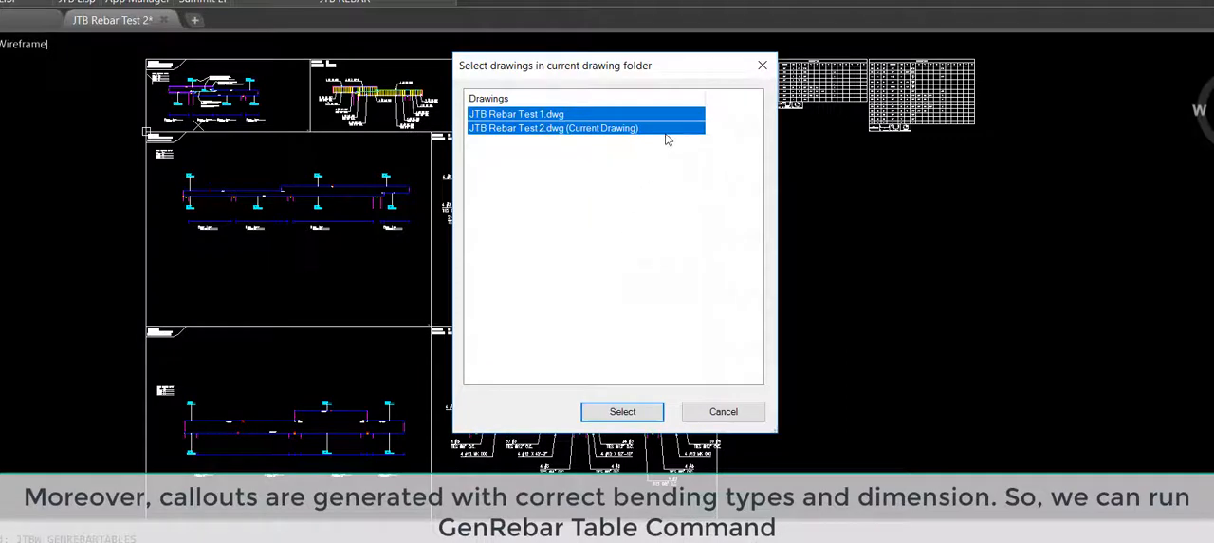
key("Return")
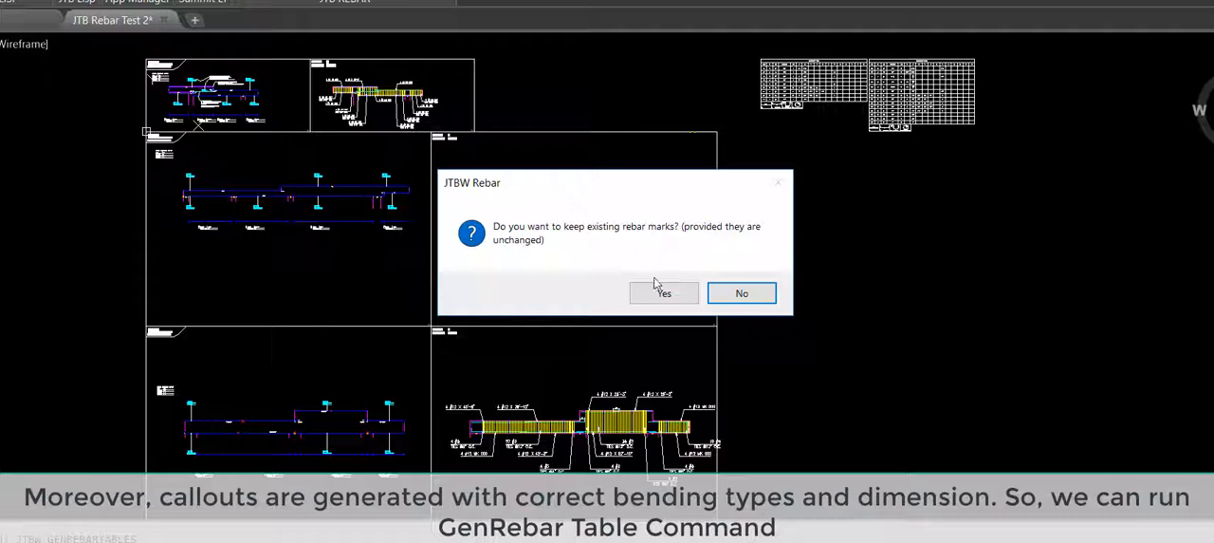
left_click(744, 295)
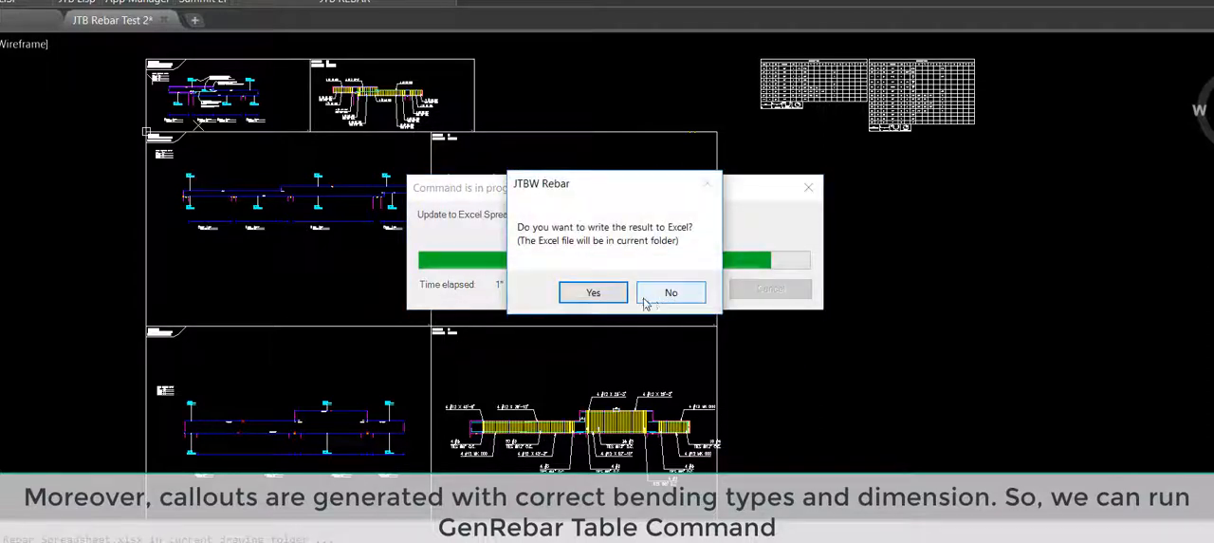
left_click(593, 292)
Step: Examine the rebar schedules for Beam 5, Beam 4 and Beam 3 beside the beam details
middle_click_drag(926, 191, 750, 290)
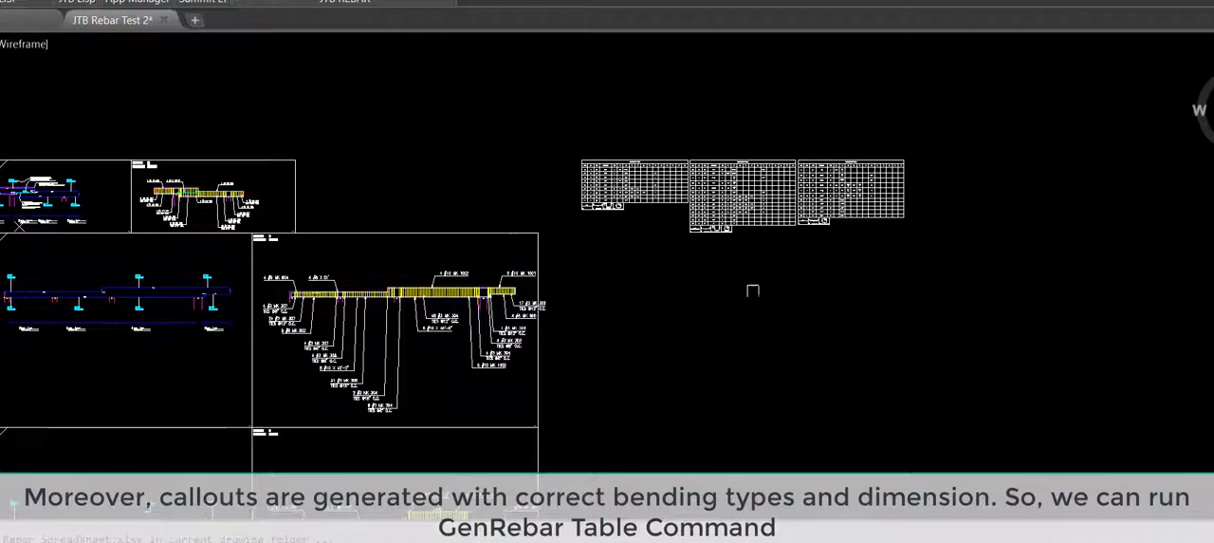
scroll(826, 150, "up", 8)
scroll(827, 149, "up", 5)
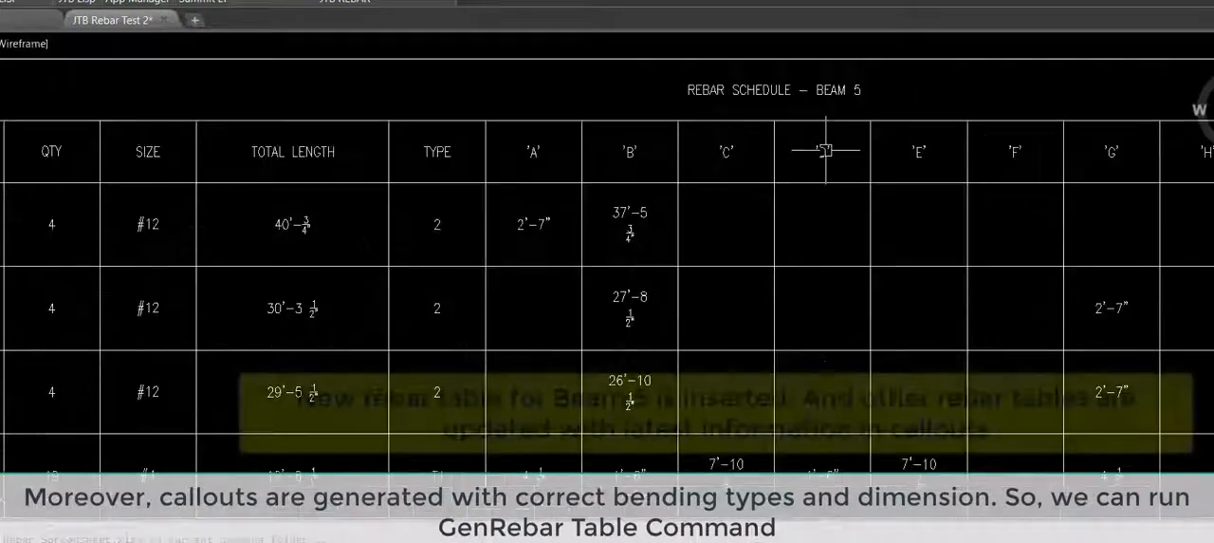
mouse_move(355, 342)
middle_mouse_down()
mouse_move(1177, 357)
mouse_move(1213, 382)
middle_mouse_up()
mouse_move(329, 389)
middle_mouse_down()
mouse_move(597, 339)
mouse_move(1047, 343)
mouse_move(1213, 360)
middle_mouse_up()
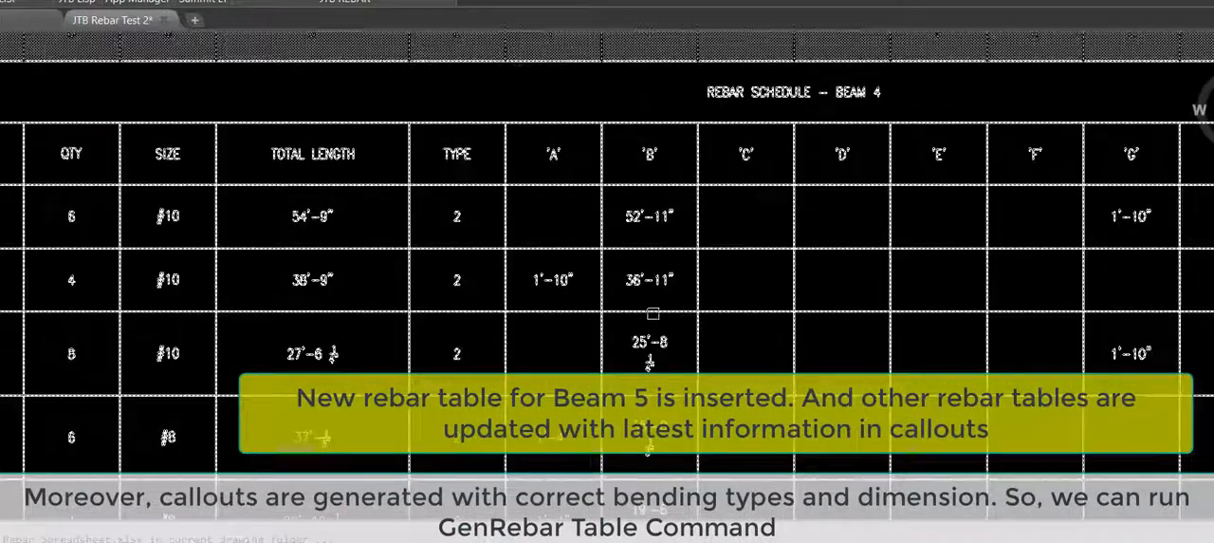
mouse_move(195, 295)
middle_mouse_down()
mouse_move(347, 279)
mouse_move(1082, 285)
middle_mouse_up()
middle_click_drag(97, 276, 745, 273)
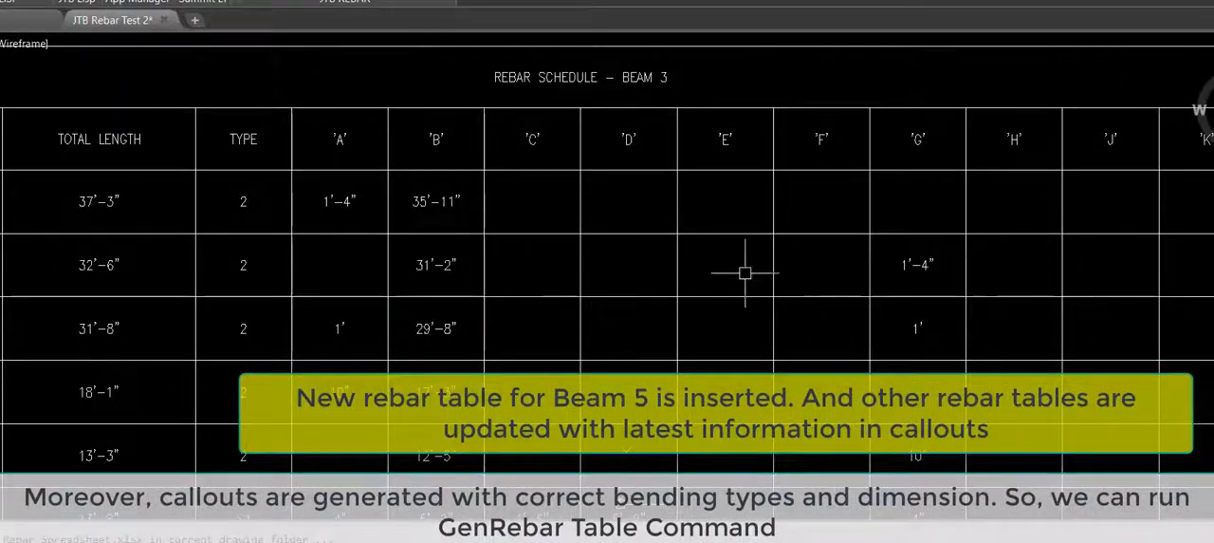
scroll(746, 273, "down", 3)
scroll(592, 375, "down", 2)
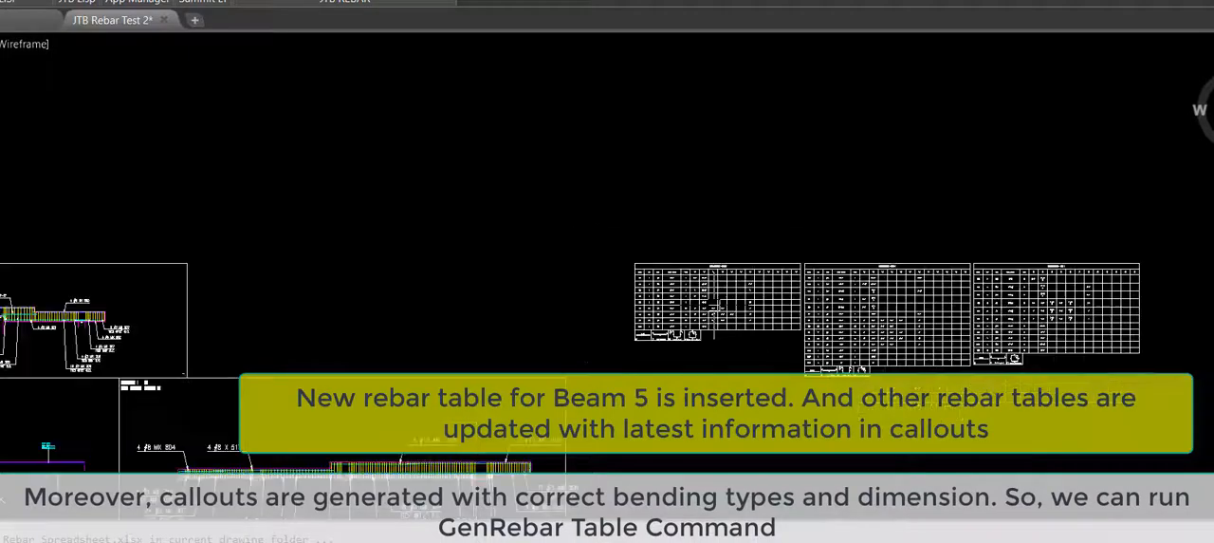
mouse_move(592, 393)
middle_mouse_down()
mouse_move(728, 152)
mouse_move(650, 176)
middle_mouse_up()
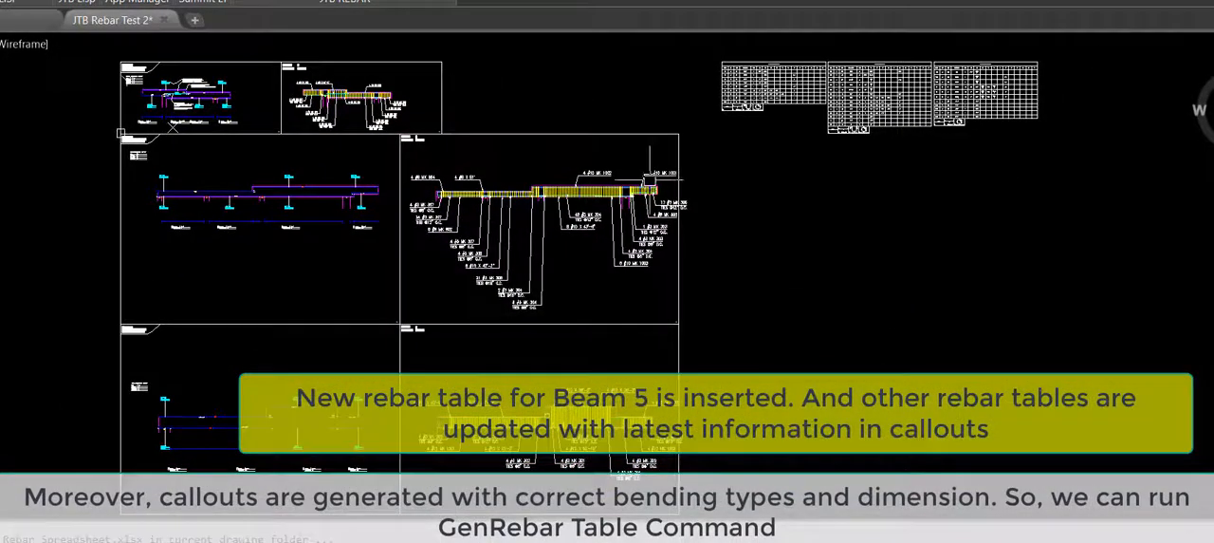